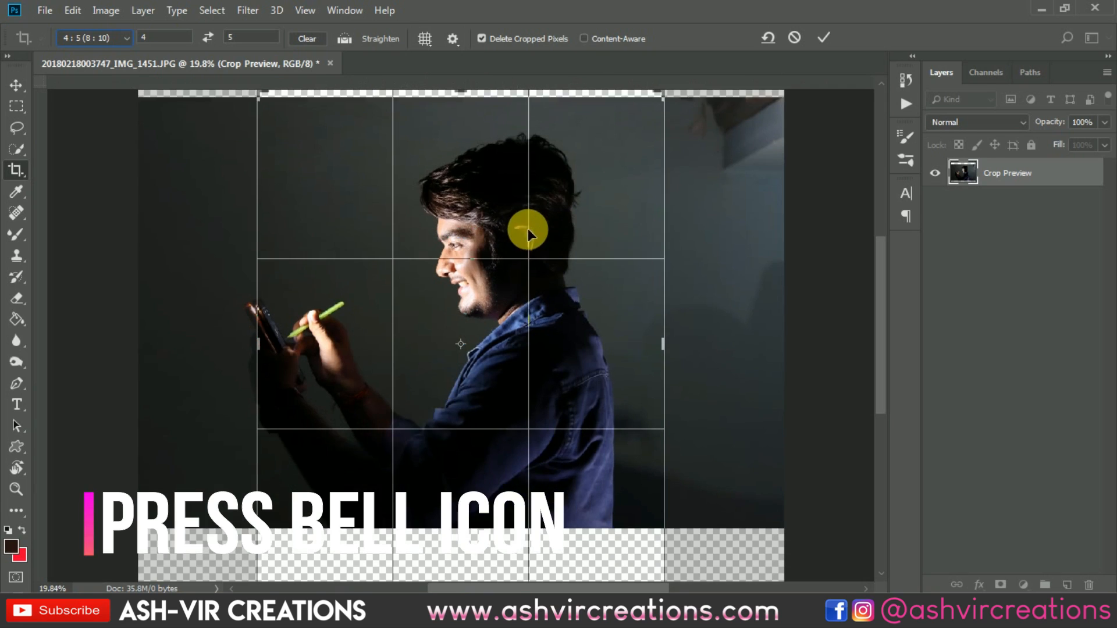
Crop the photo to a 4:5 ratio with the image shifted down, leaving empty canvas above the man's head.
drag(528, 229, 549, 289)
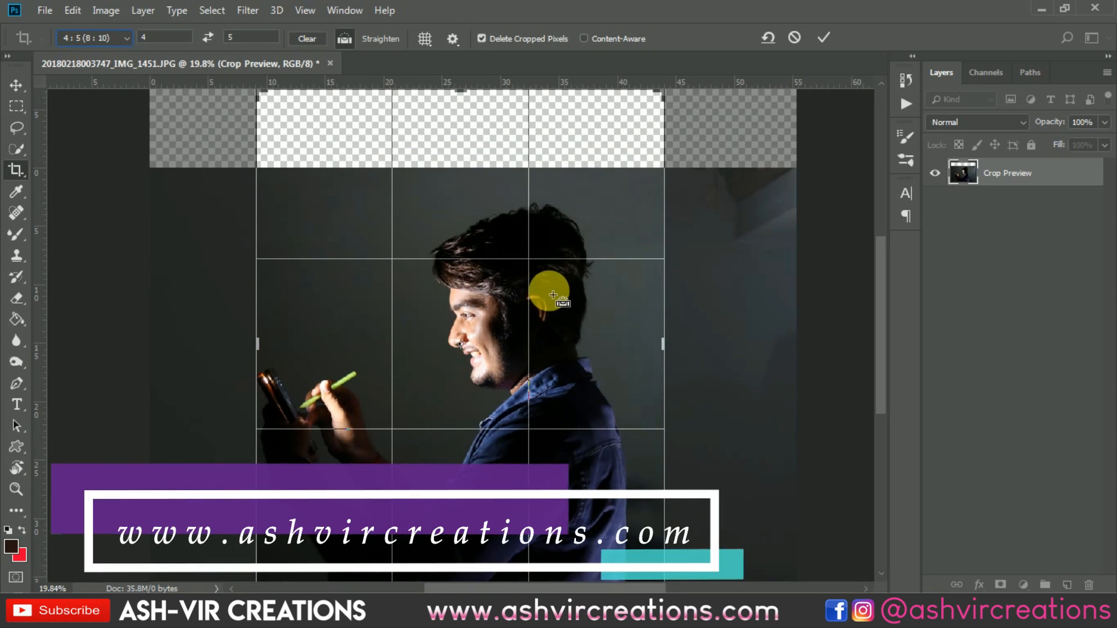
key(ctrl+minus)
key(ctrl+minus)
drag(348, 173, 319, 173)
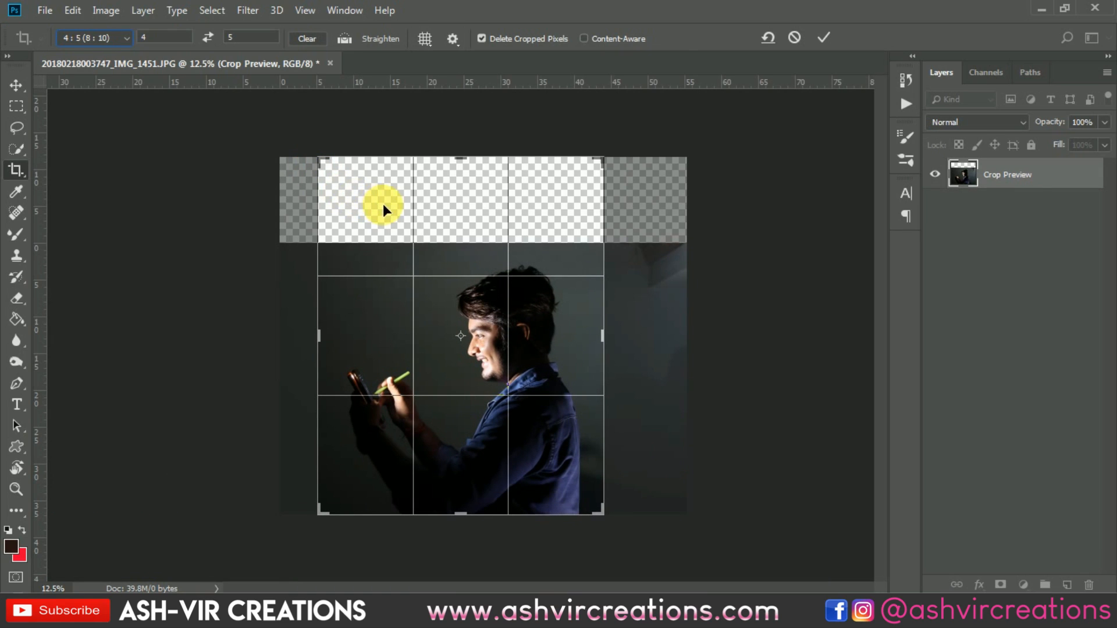
key(ctrl+plus)
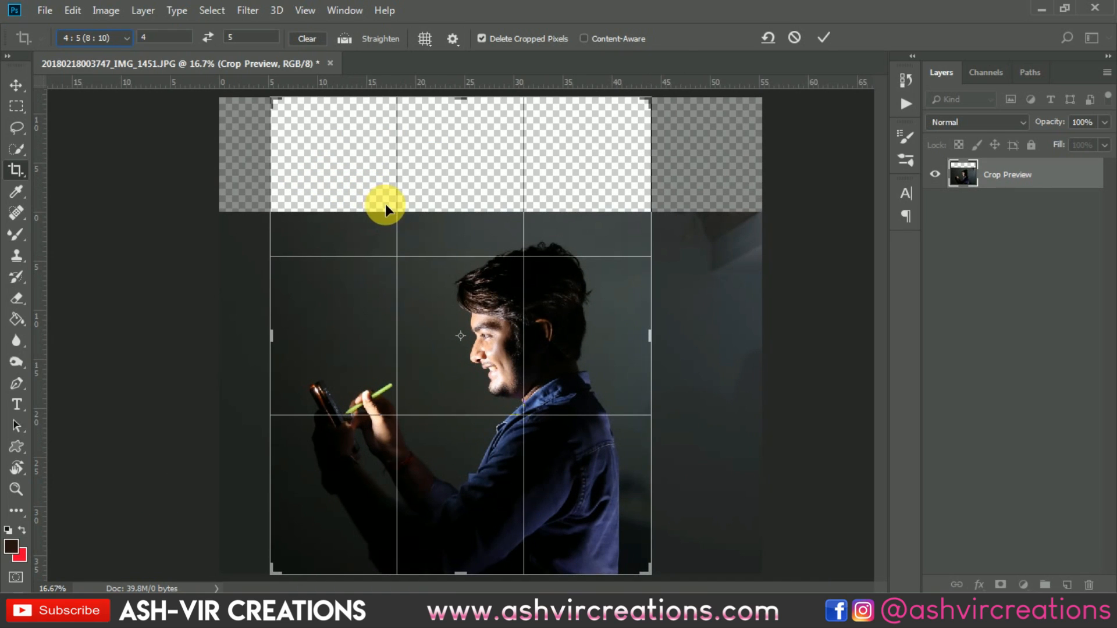
click(821, 41)
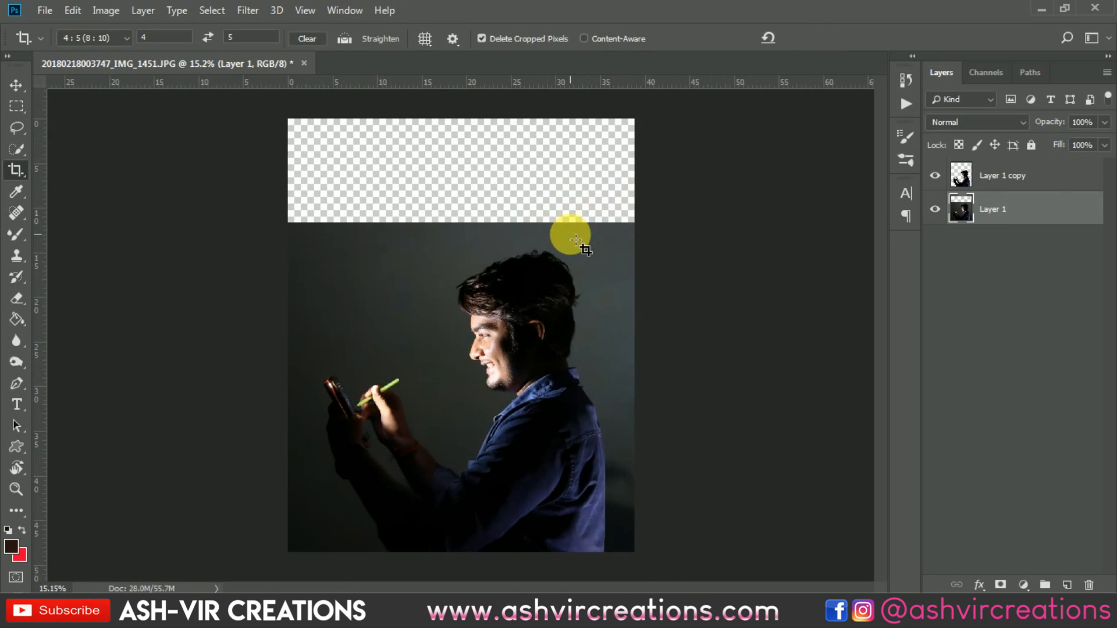
Open the Camera Raw Filter on Layer 1 copy and set Shadows to +73, Highlights to -13, Whites to -19 and Blacks to +28.
key(v)
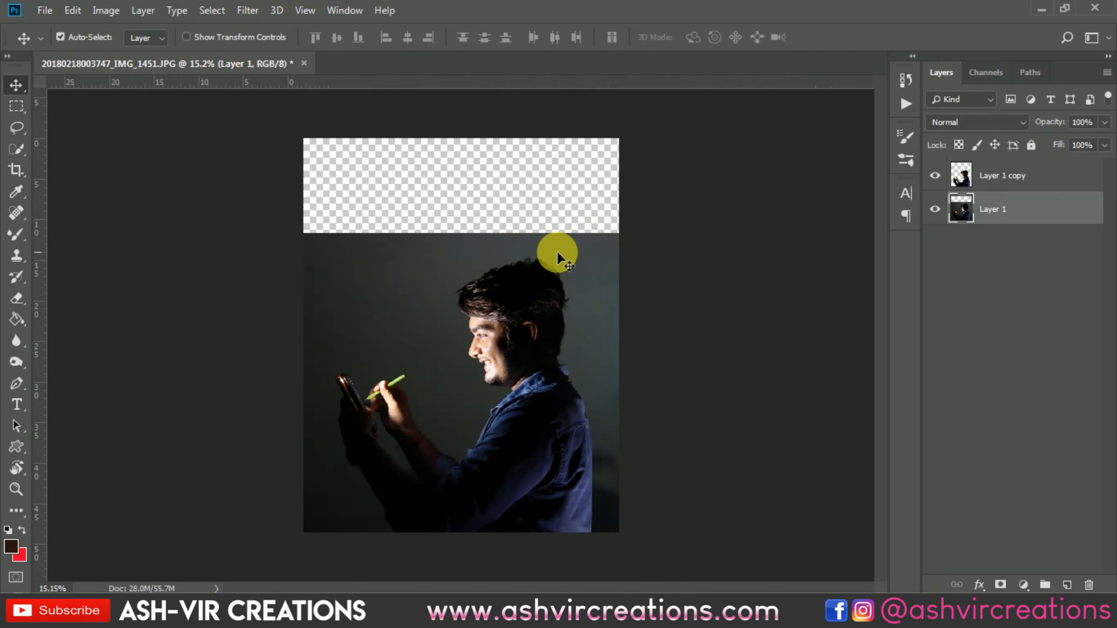
click(991, 177)
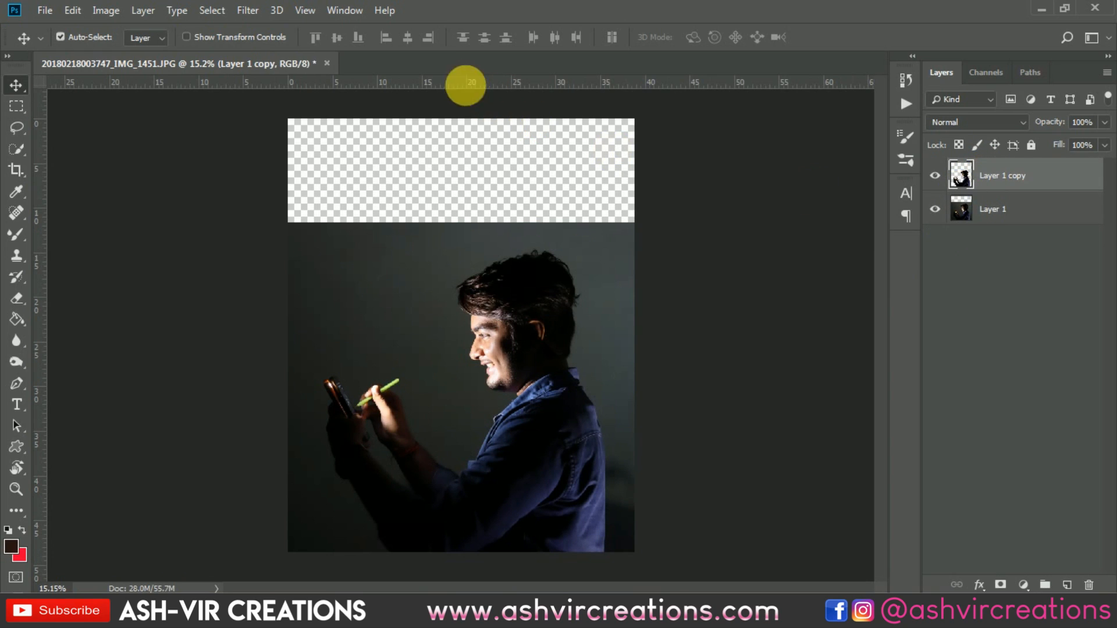
click(253, 13)
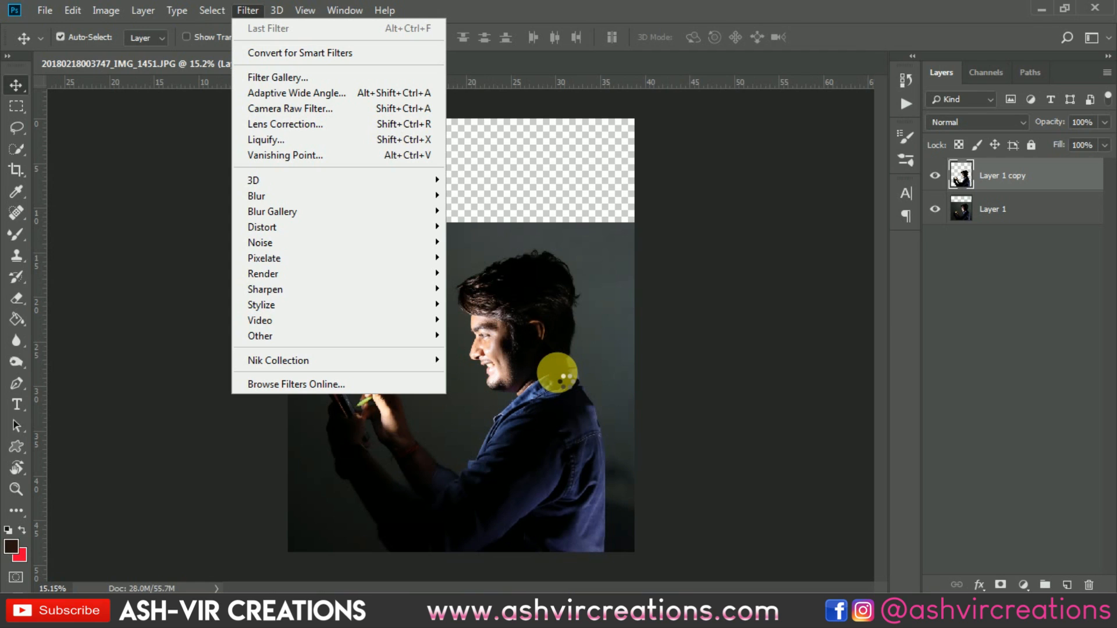
key(shift+ctrl+a)
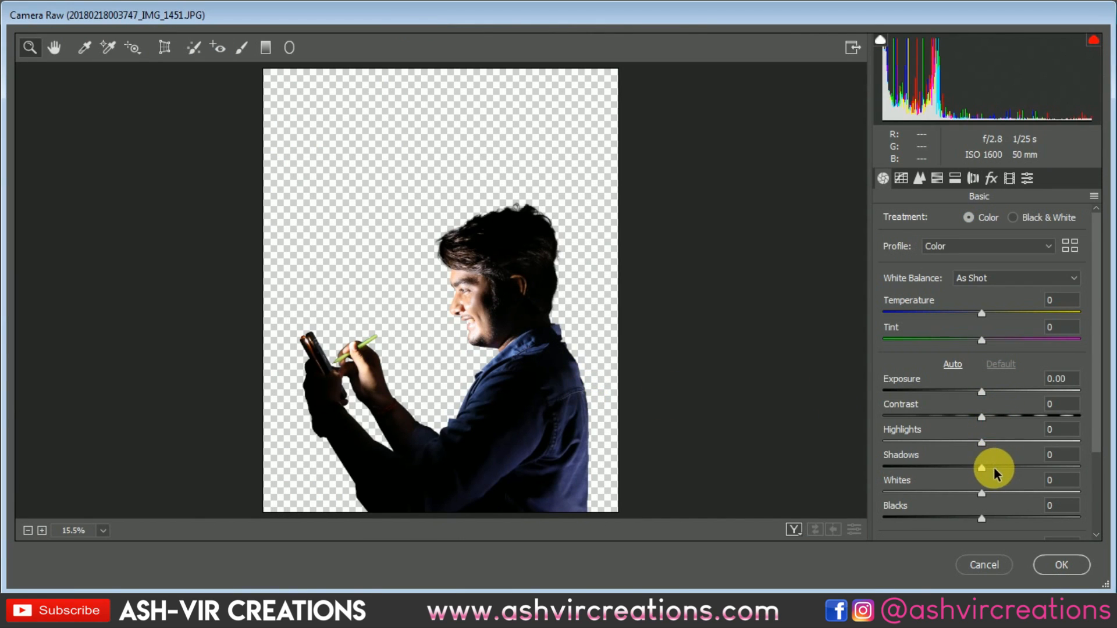
drag(993, 470, 1053, 474)
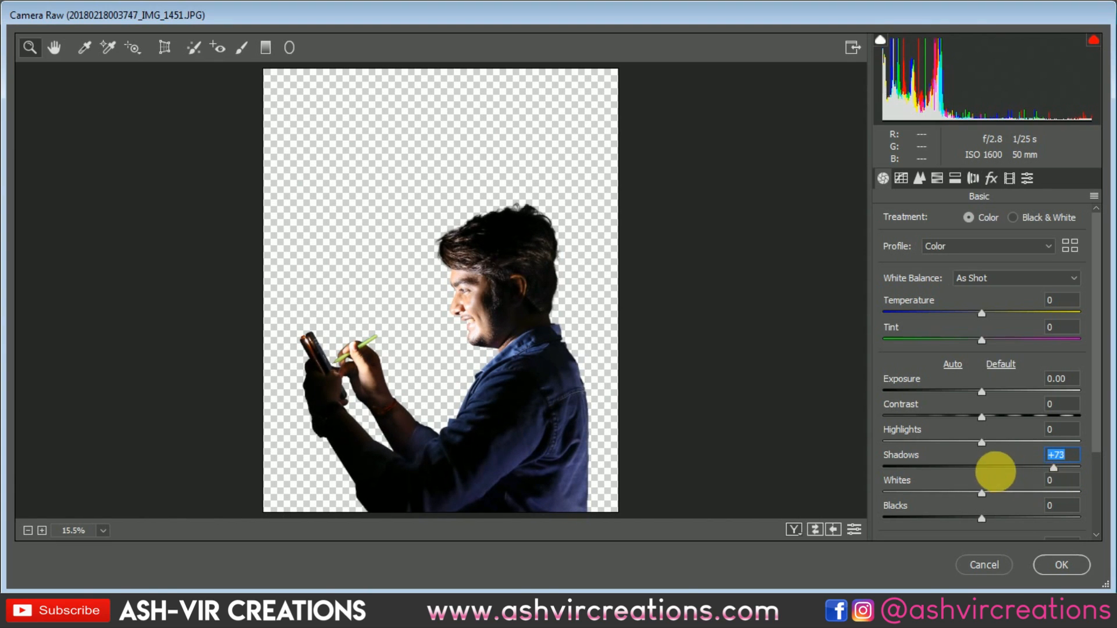
mouse_move(982, 443)
mouse_down()
mouse_move(927, 444)
mouse_move(980, 444)
mouse_move(935, 444)
mouse_move(969, 444)
mouse_up()
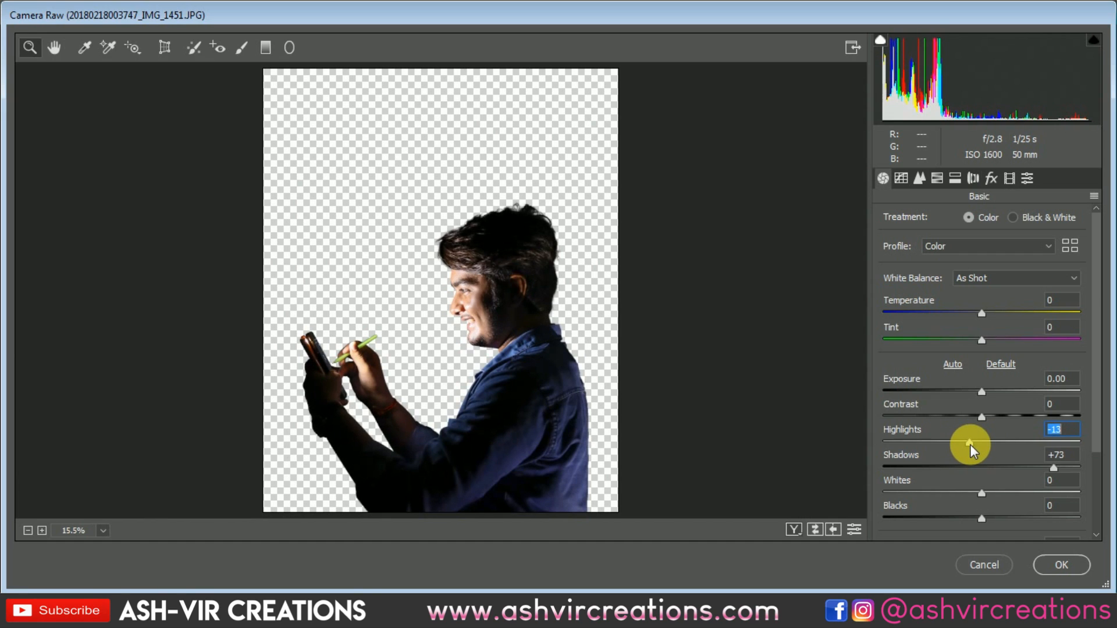
mouse_move(981, 491)
mouse_down()
mouse_move(917, 497)
mouse_move(1019, 498)
mouse_move(942, 501)
mouse_move(942, 511)
mouse_move(937, 501)
mouse_move(997, 501)
mouse_move(955, 507)
mouse_move(987, 501)
mouse_move(960, 500)
mouse_up()
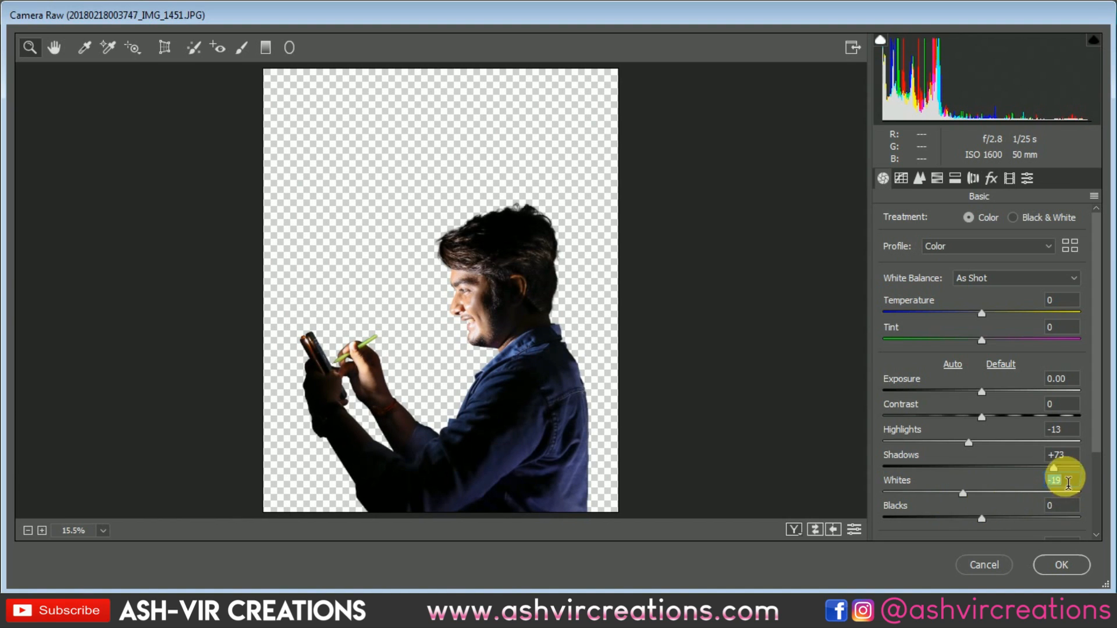
scroll(1005, 485, down, 2)
drag(987, 464, 1013, 485)
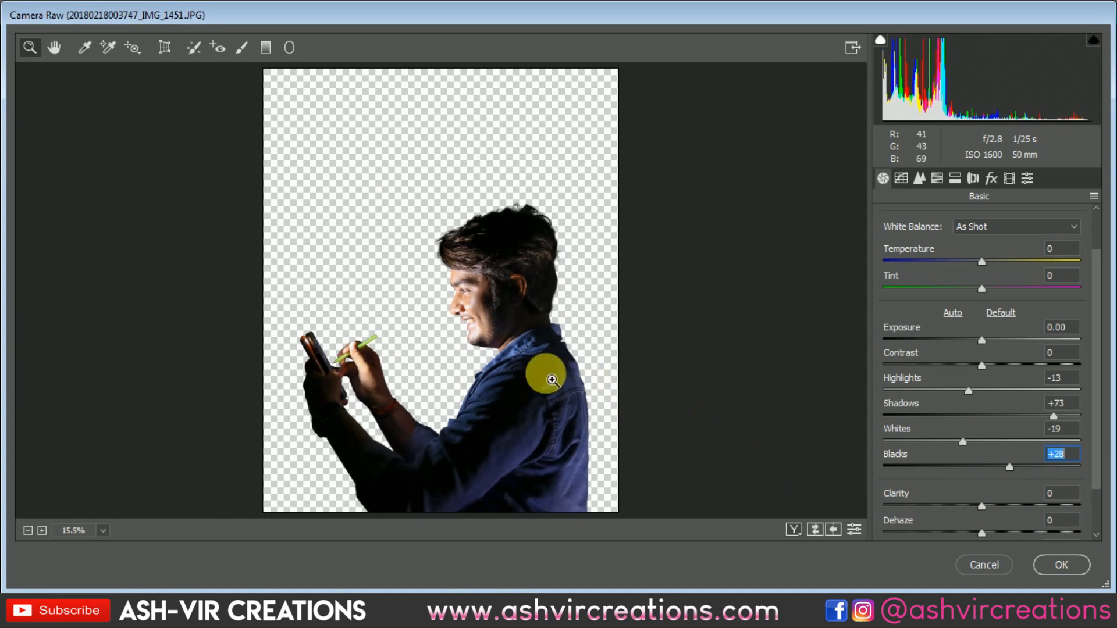
Compare the before and after previews of the cut-out man side by side and apply the Camera Raw adjustments.
click(793, 529)
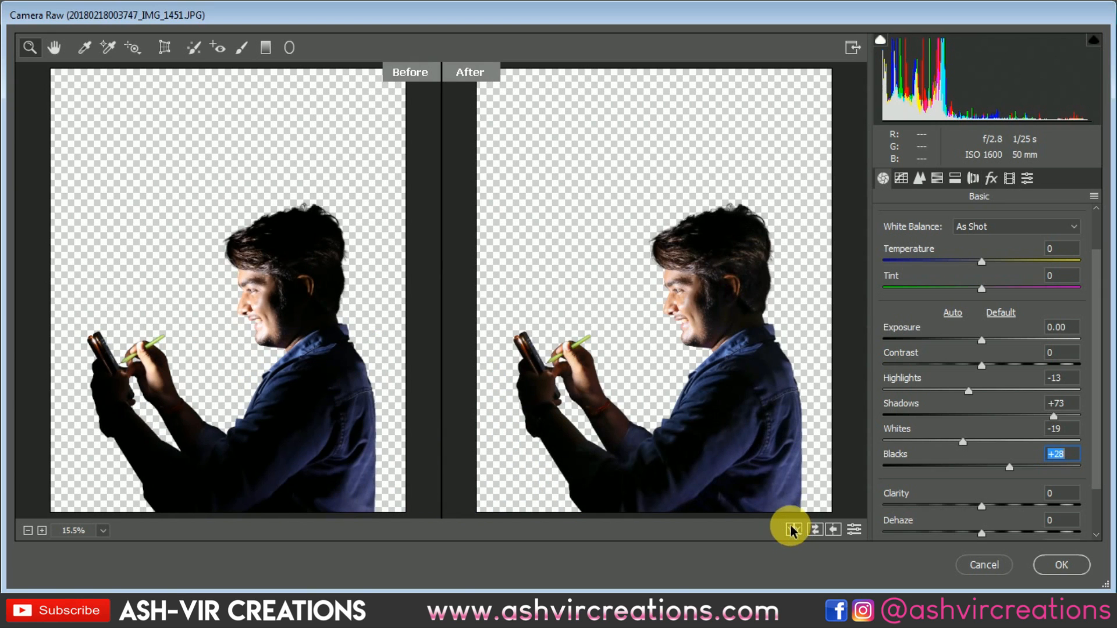
drag(667, 343, 684, 387)
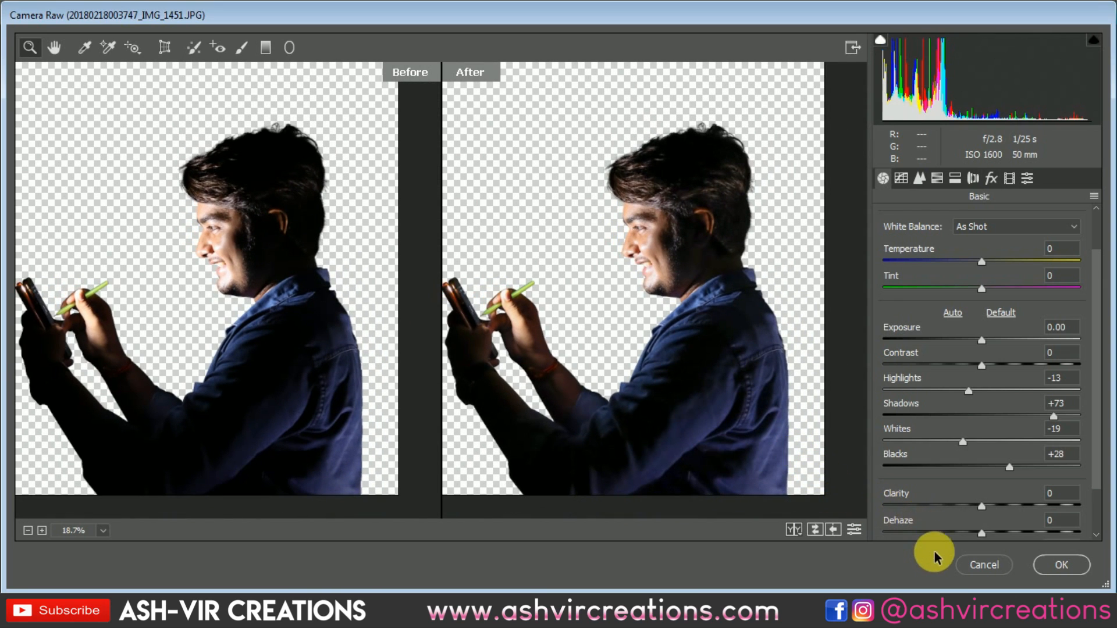
click(1049, 563)
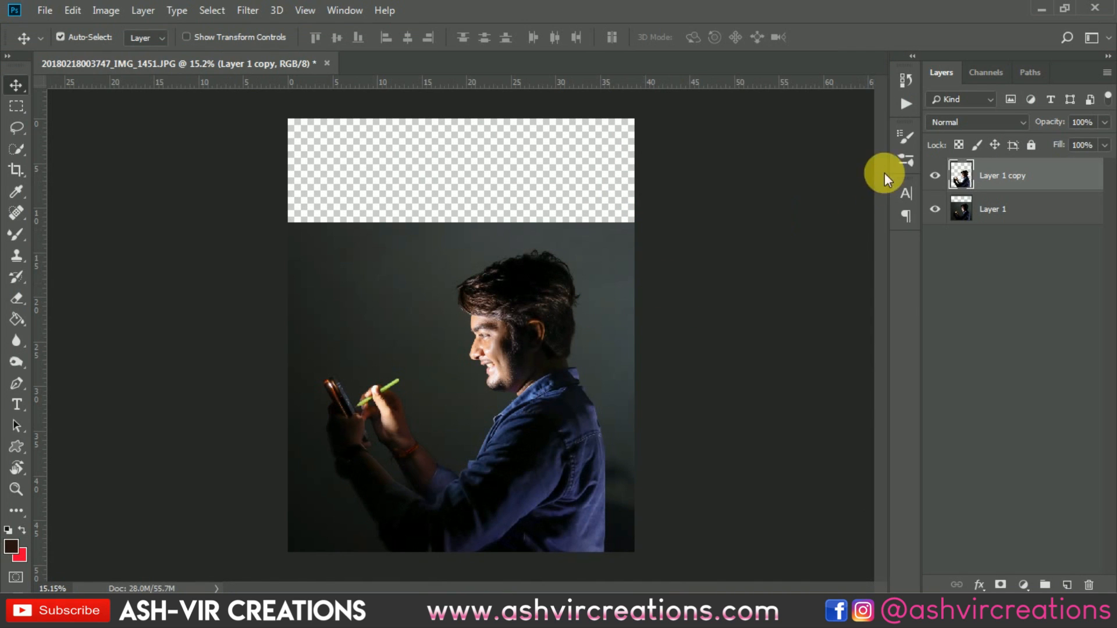
Toggle Layer 1 copy's visibility repeatedly to compare the adjusted man with the original photo.
click(935, 175)
click(934, 176)
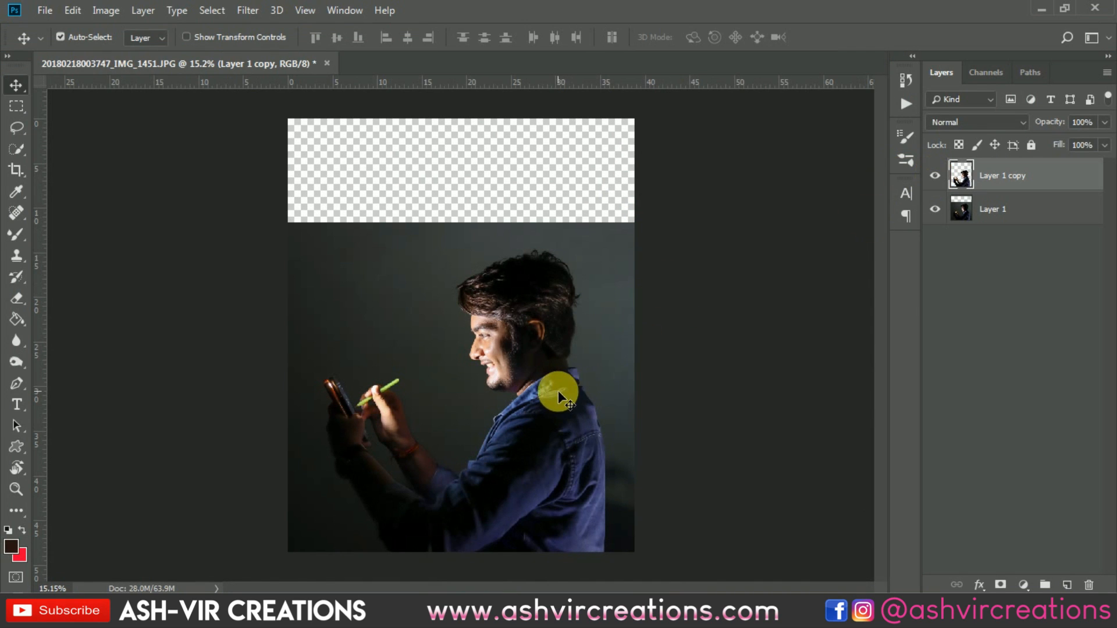
scroll(559, 390, up, 2)
click(935, 176)
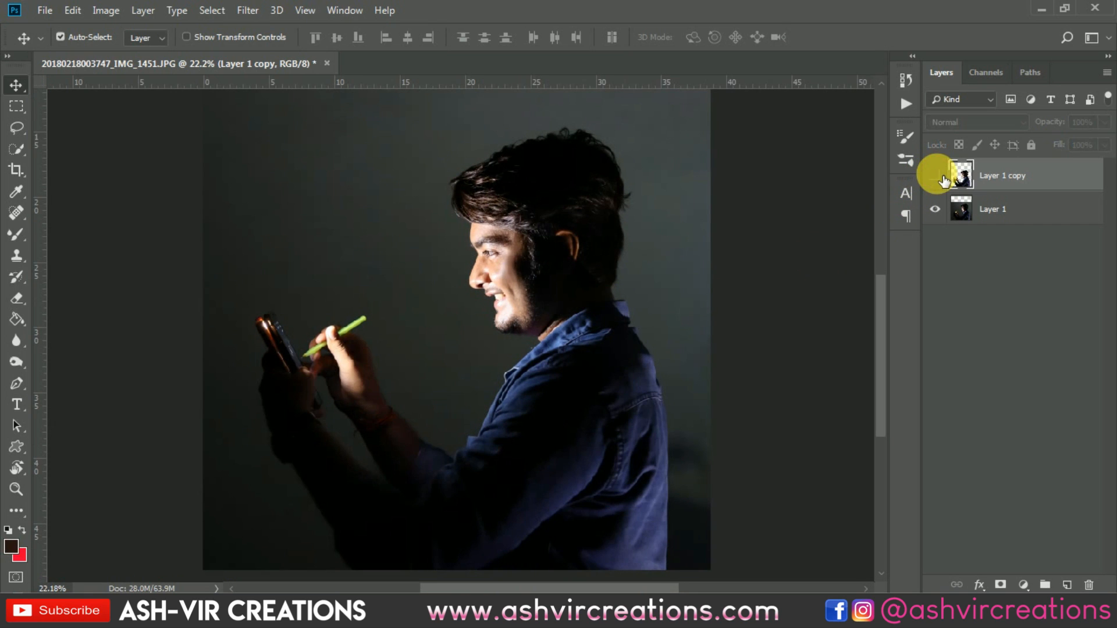
click(935, 175)
click(935, 175)
click(935, 176)
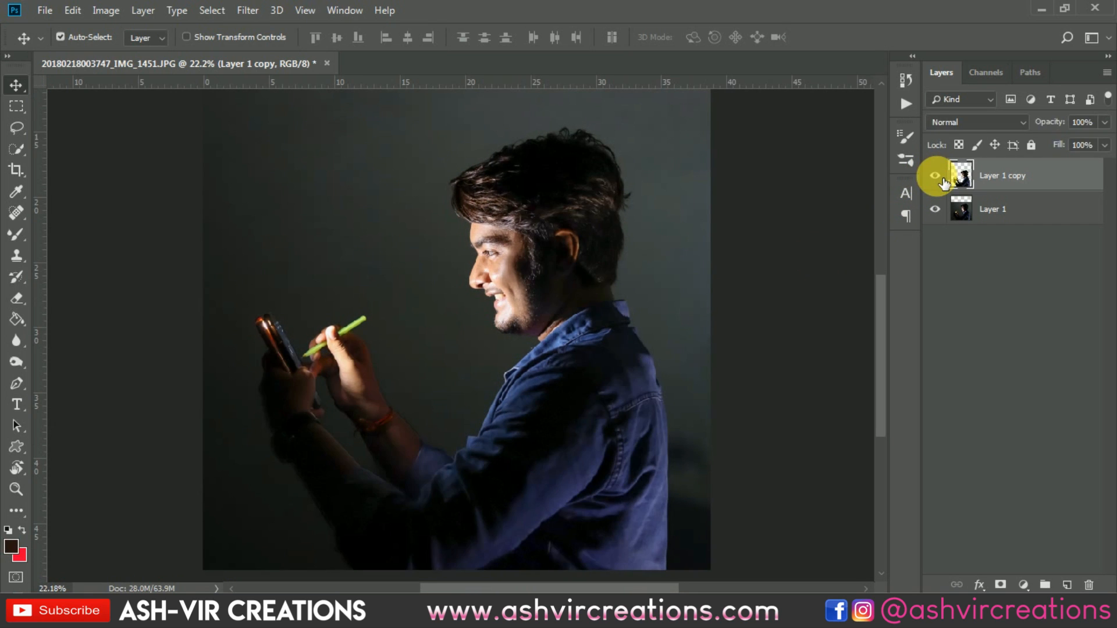
click(934, 176)
click(935, 175)
key(ctrl+minus)
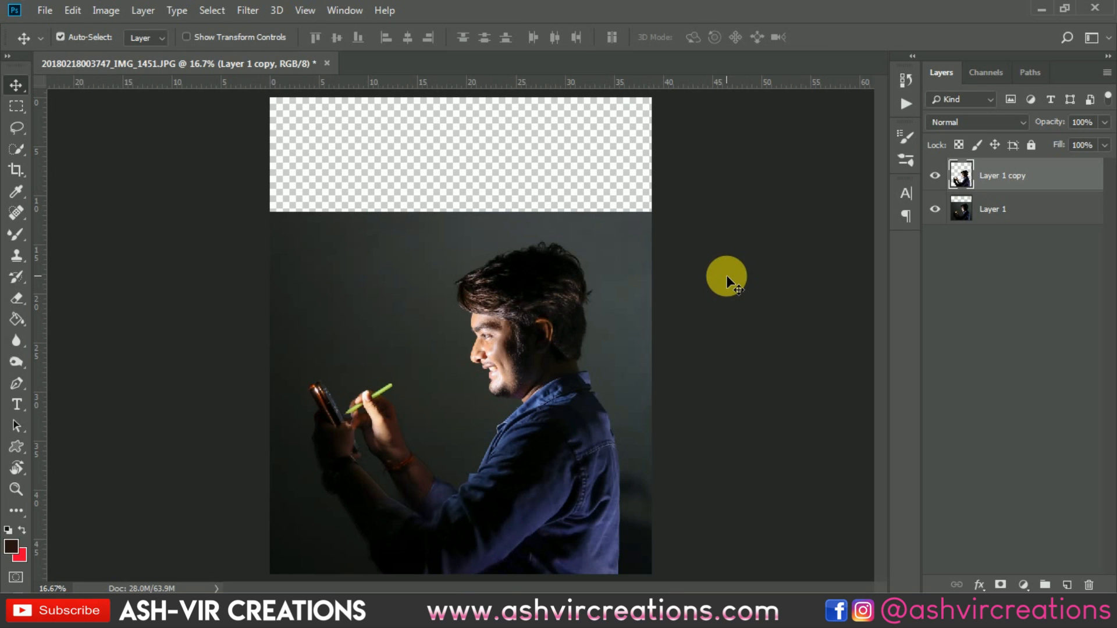
Select Layer 1 and open the BOK image from the Desktop folder.
click(1017, 211)
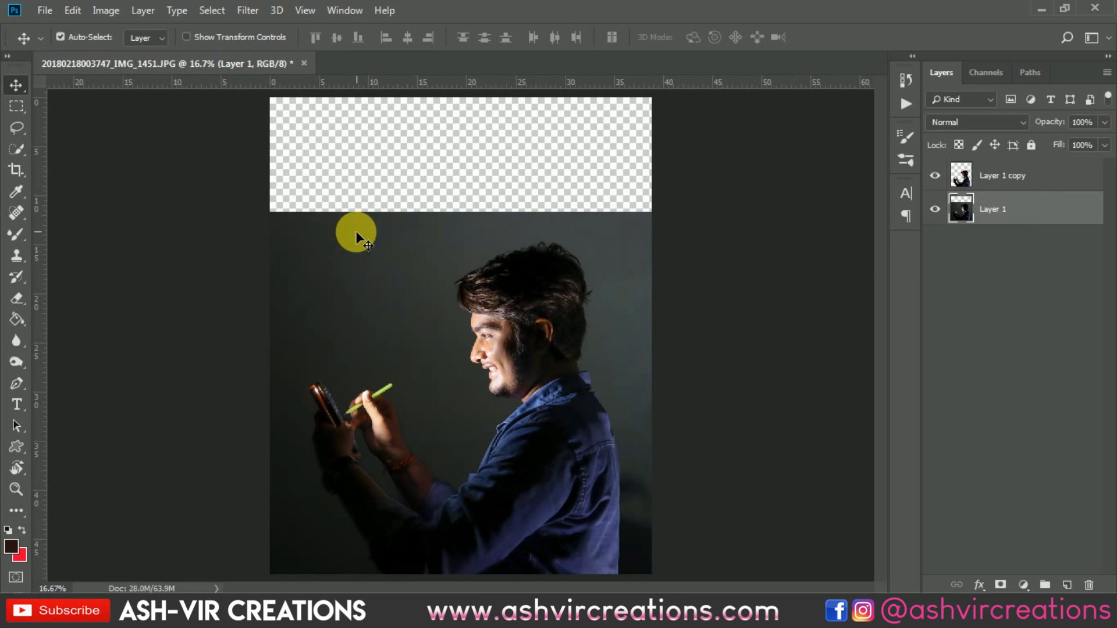
scroll(349, 228, down, 1)
click(45, 10)
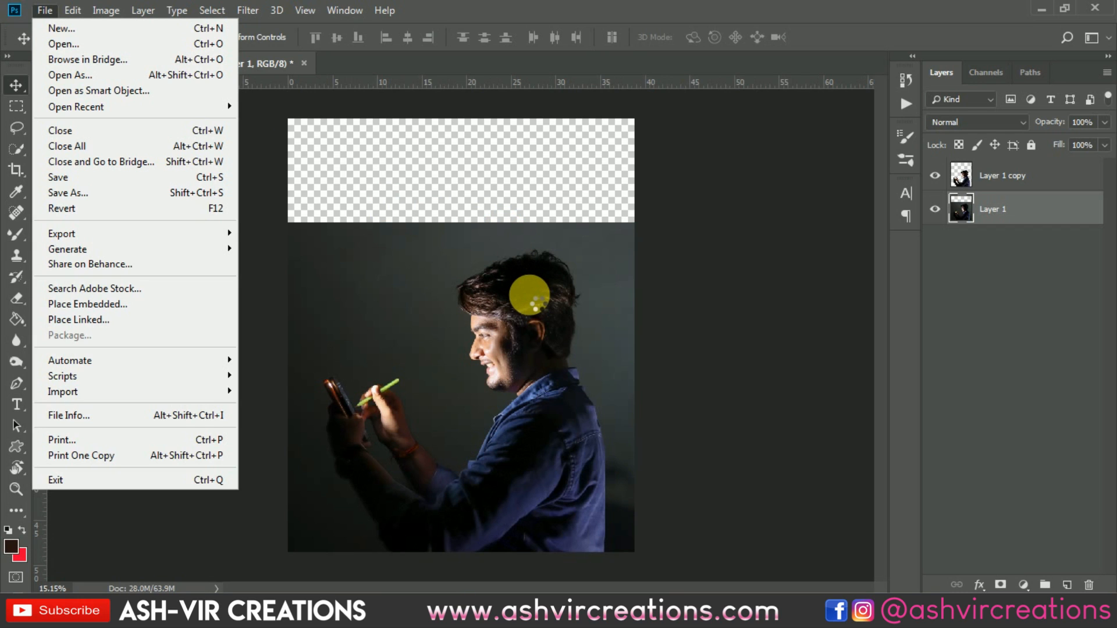
key(ctrl+o)
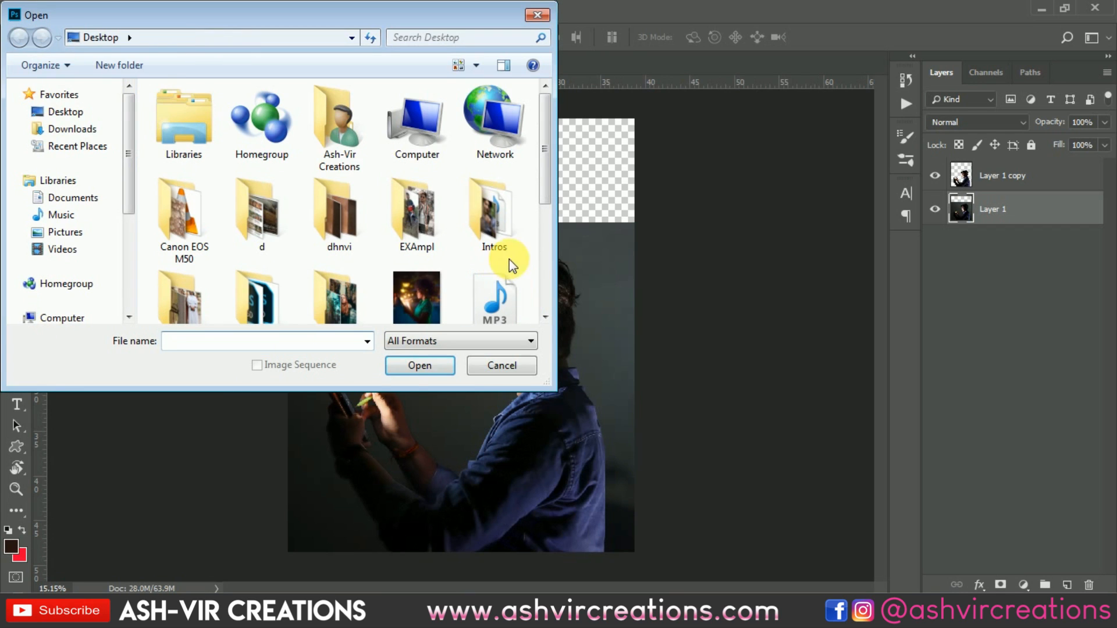
drag(553, 199, 553, 300)
click(267, 201)
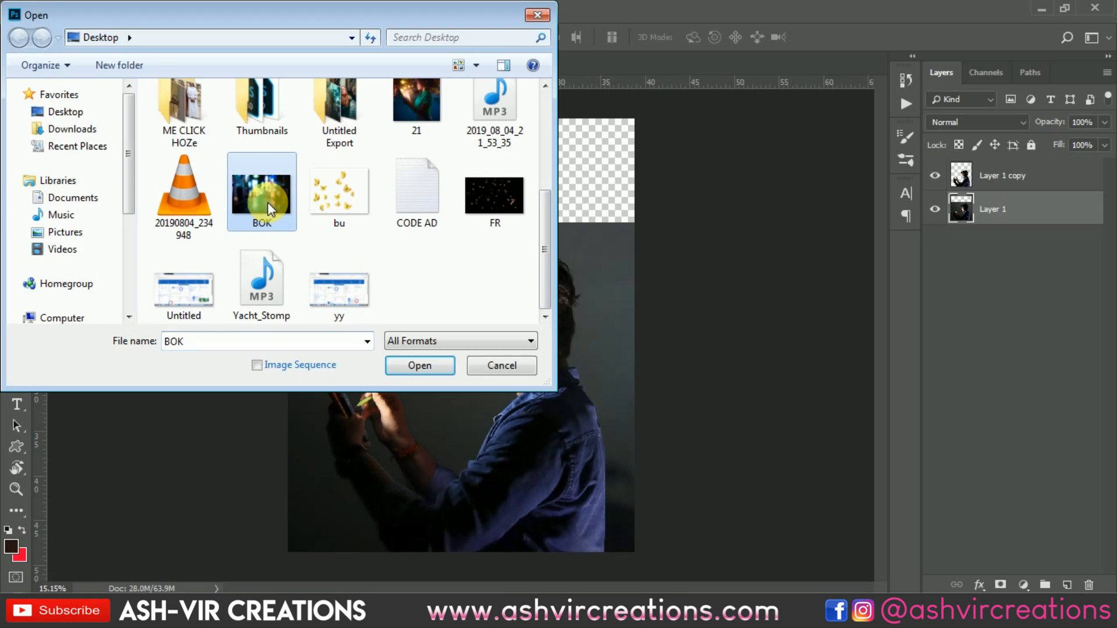
double_click(268, 201)
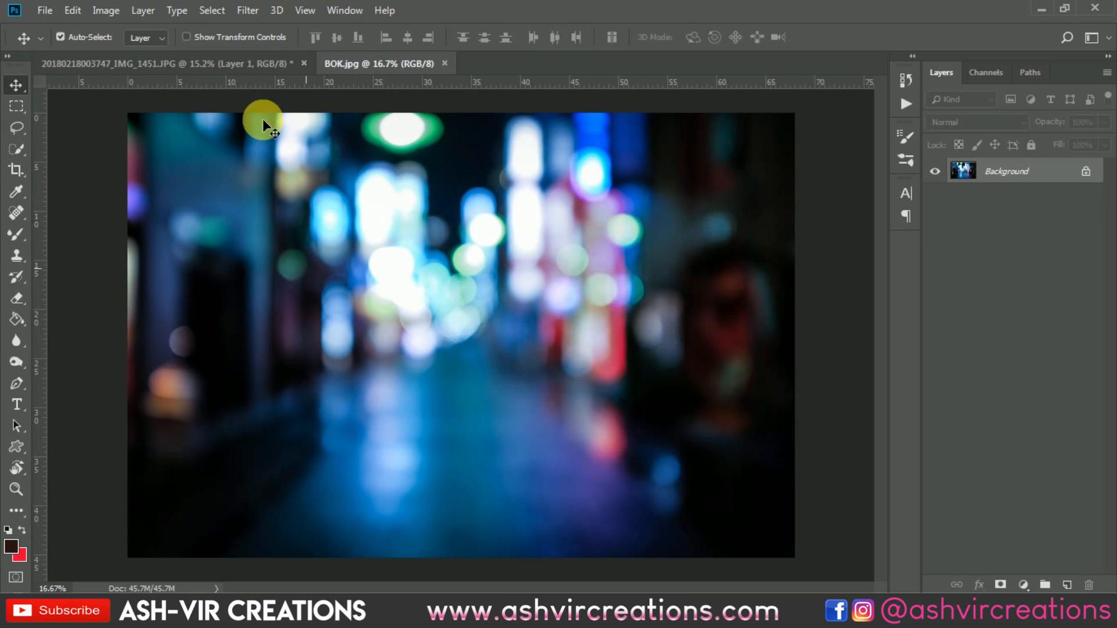
Convert the BOK background to a normal layer and bring it into the portrait document, between the cut-out man and Layer 1.
drag(348, 175, 355, 178)
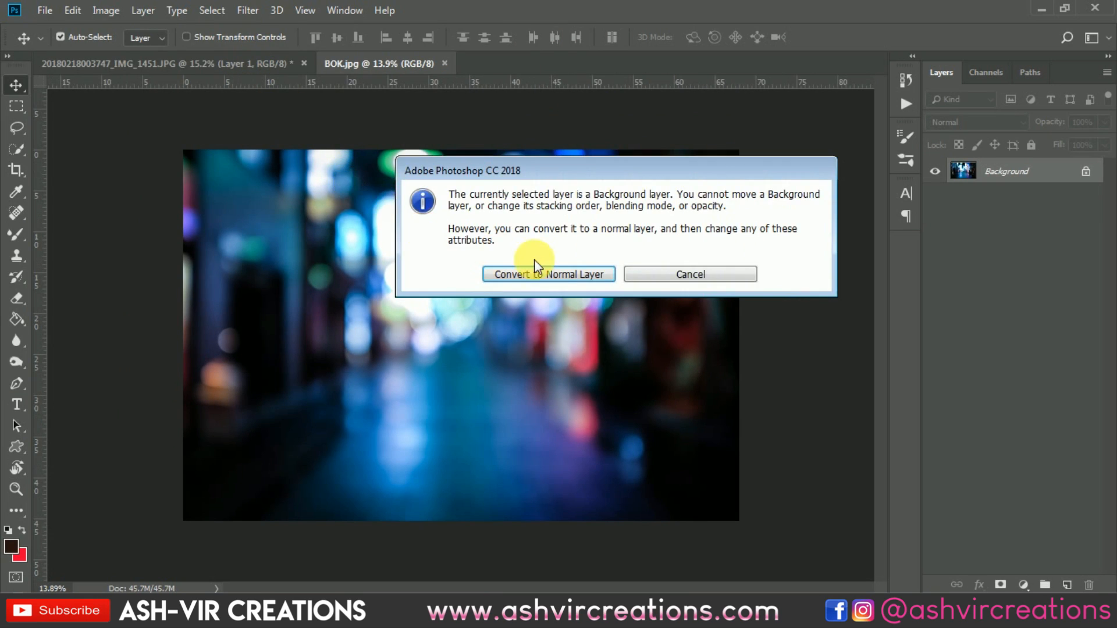
click(584, 278)
drag(505, 260, 577, 274)
drag(423, 234, 365, 367)
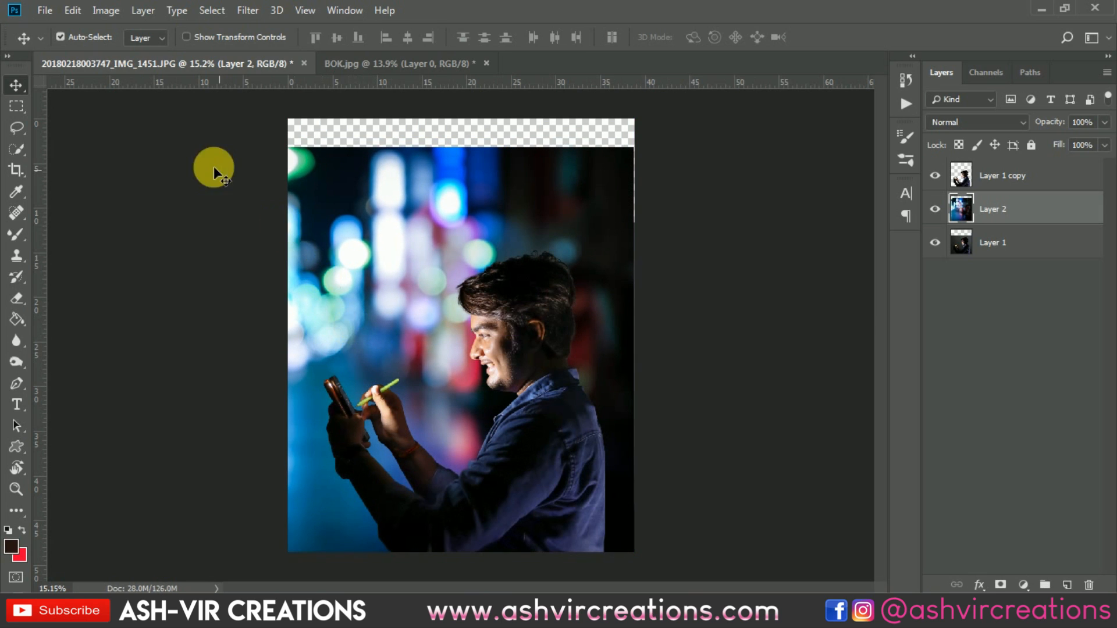
Enlarge the bokeh layer with Free Transform so that it covers the whole canvas.
click(73, 9)
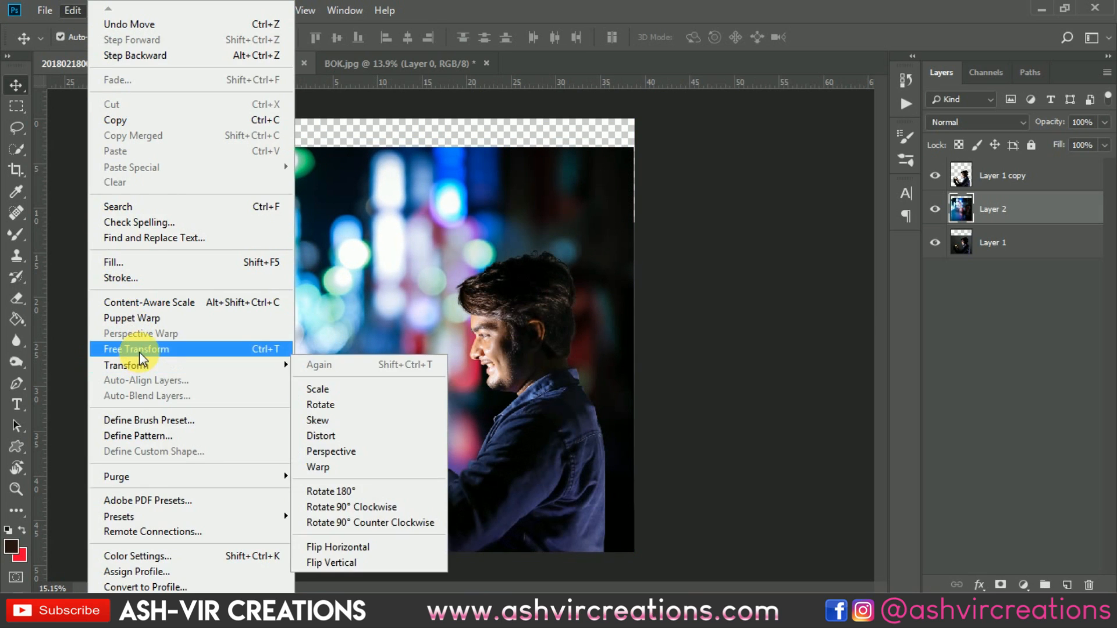
click(177, 349)
drag(102, 180, 76, 159)
key(Return)
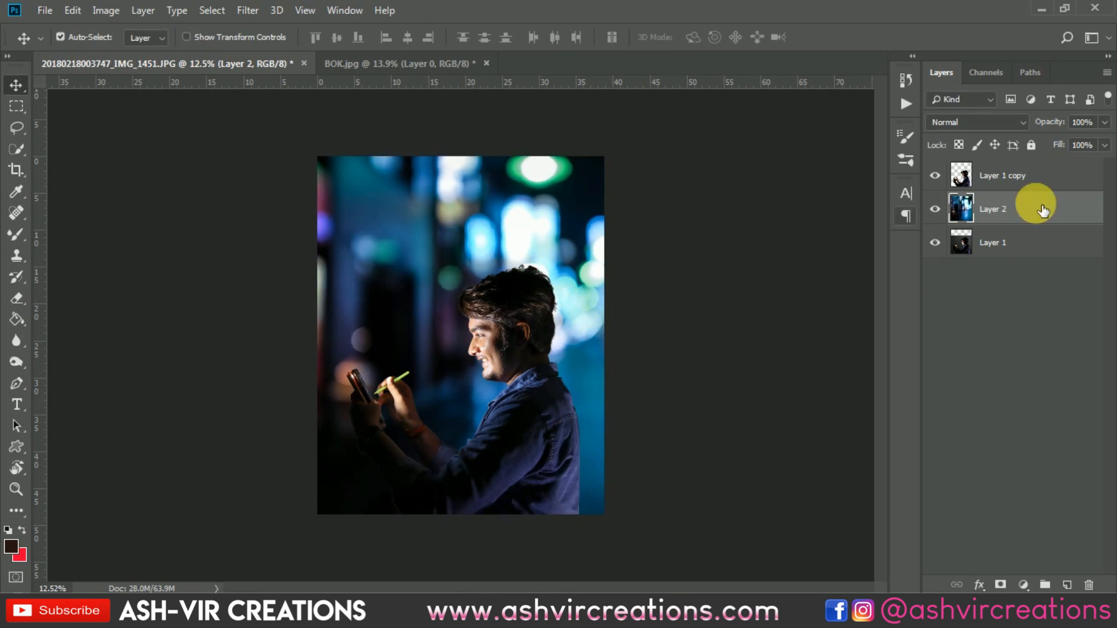
Duplicate Layer 2, transform the copy and blend it into the bokeh background with a painted layer mask.
key(ctrl+j)
key(ctrl+t)
key(Return)
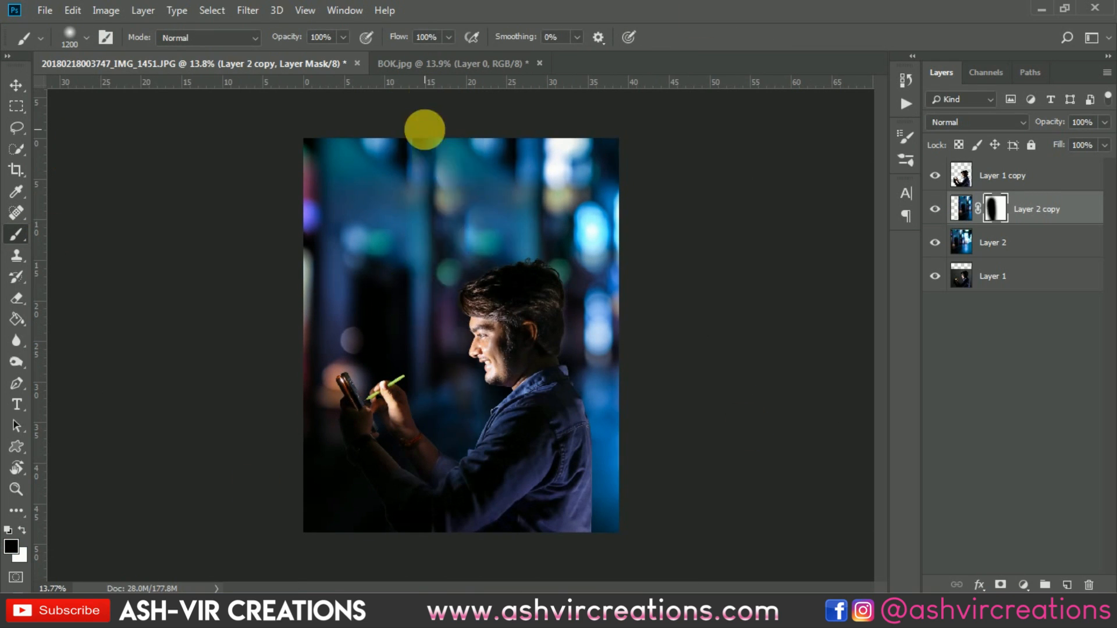
key(v)
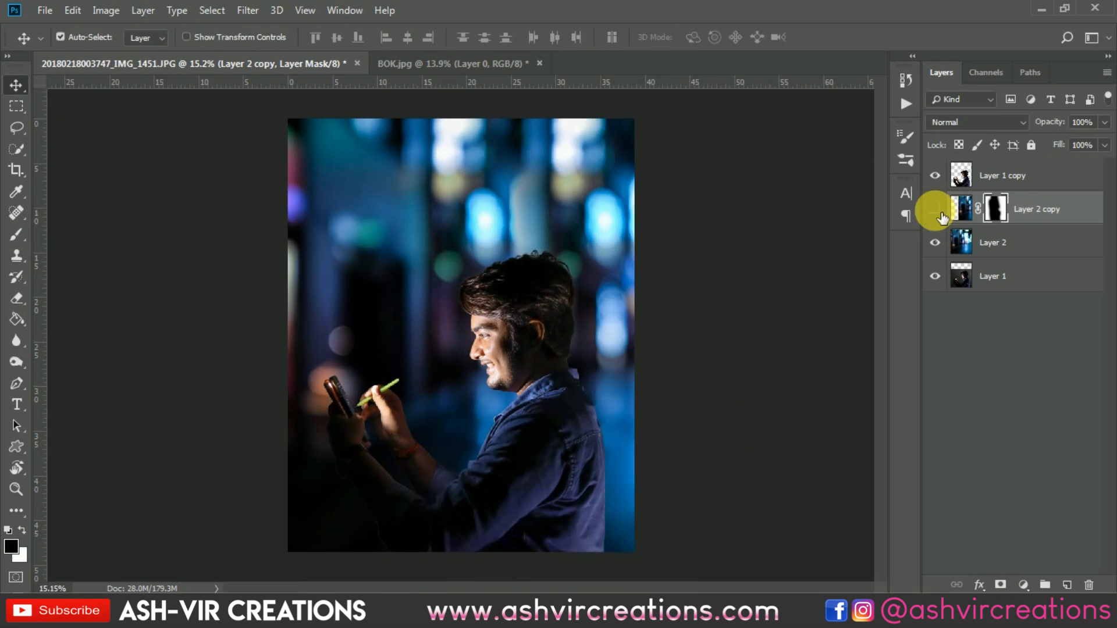
Reposition Layer 2 behind the man using Free Transform.
click(993, 241)
key(ctrl+t)
drag(439, 351, 546, 299)
scroll(546, 299, down, 1)
key(Return)
Duplicate the bokeh layer and move the masked Layer 2 copy to the right edge of the canvas.
key(ctrl+j)
scroll(452, 214, up, 3)
scroll(452, 214, down, 2)
key(ctrl+t)
drag(451, 214, 779, 209)
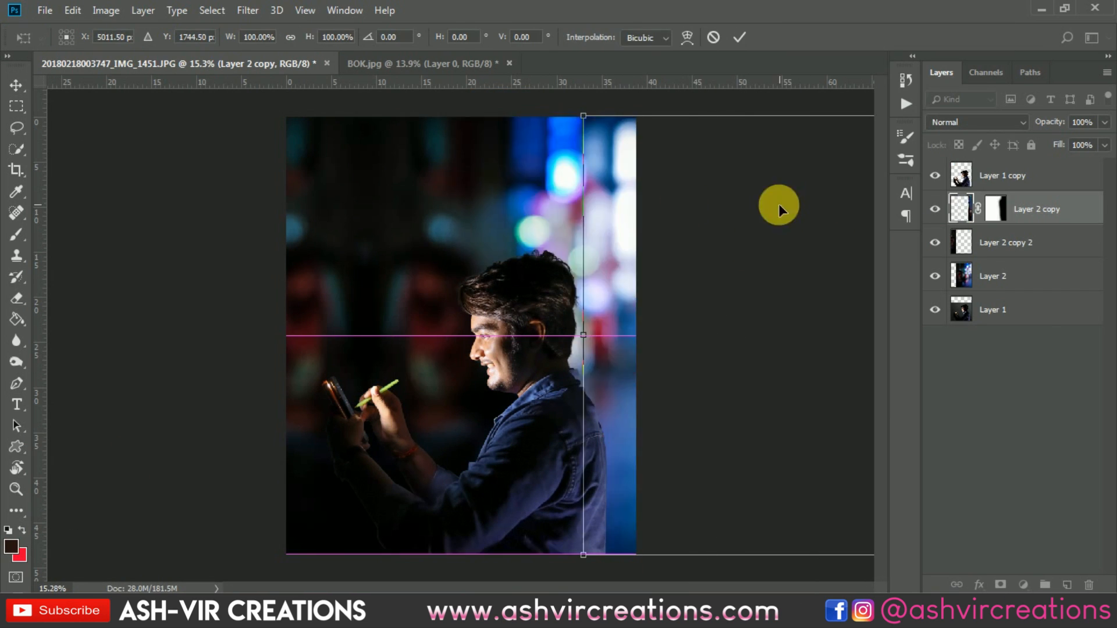
key(Return)
Duplicate the masked bokeh copy, place the duplicate along the canvas's left side and adjust the background's position behind the man.
key(ctrl+j)
drag(582, 456, 441, 452)
key(b)
key(v)
drag(585, 203, 528, 211)
scroll(465, 290, up, 5)
scroll(465, 290, down, 4)
scroll(527, 211, down, 2)
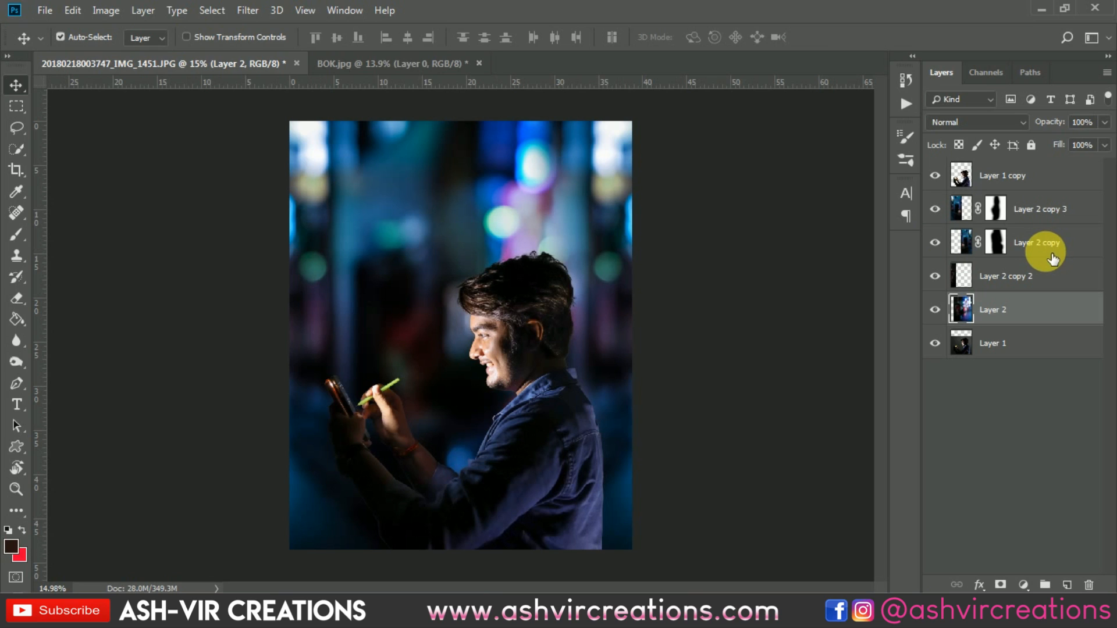
Add a new layer above Layer 2 copy 3 and fill it with black using the Paint Bucket.
click(1066, 221)
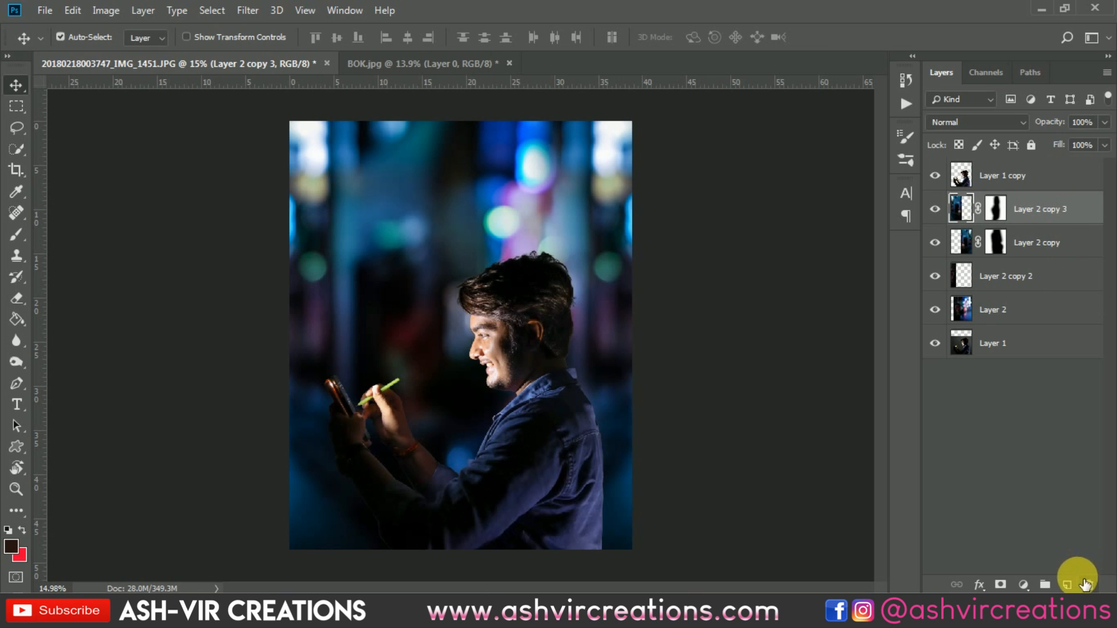
click(1067, 584)
click(23, 314)
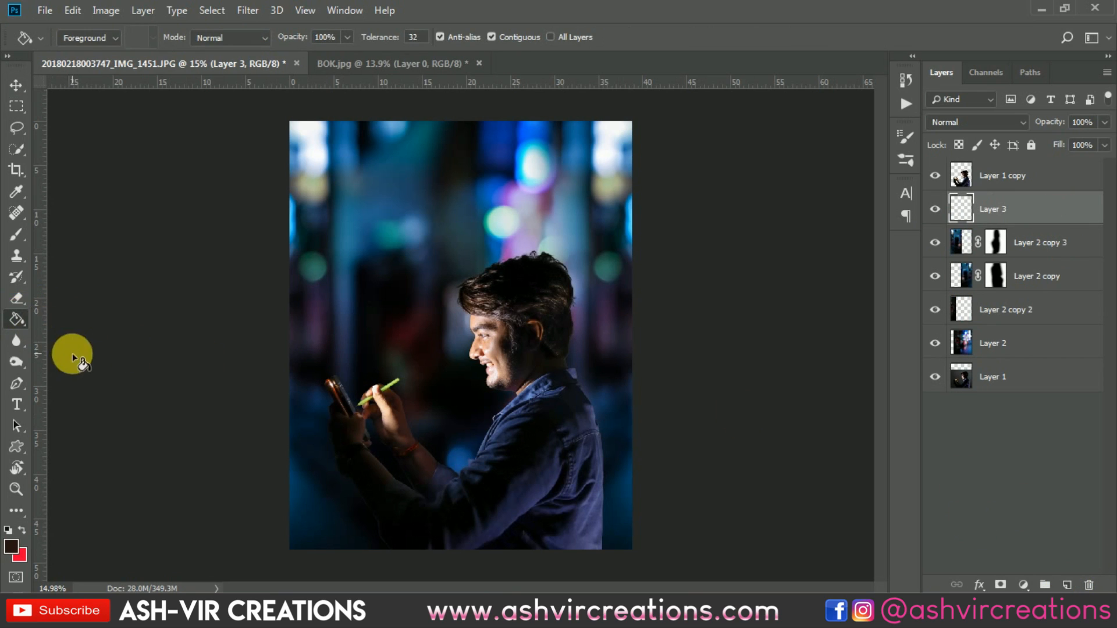
click(9, 548)
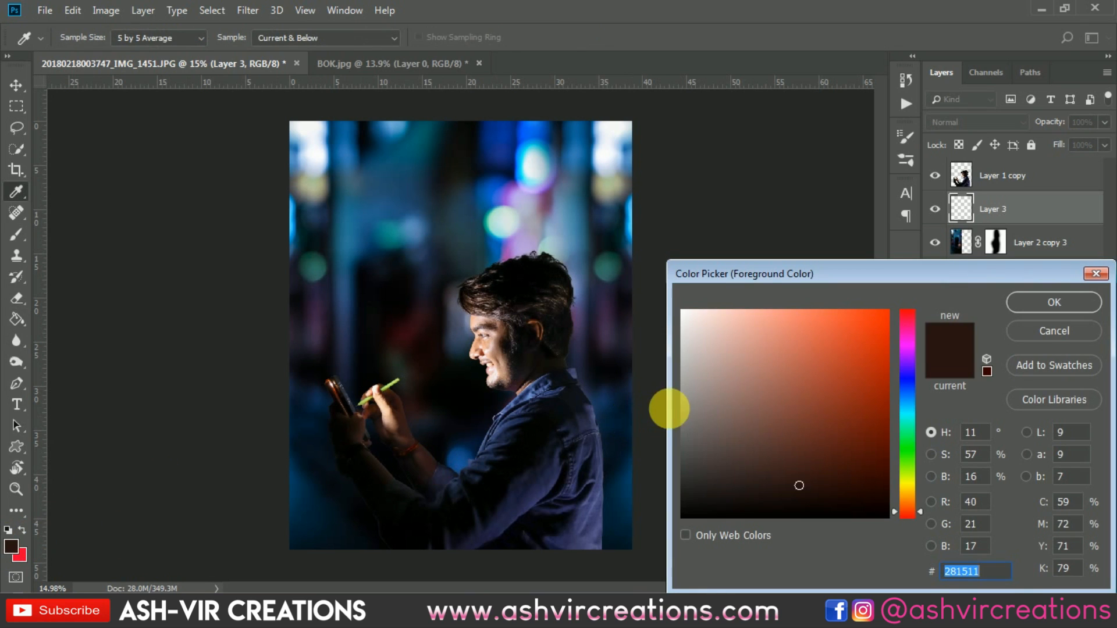
click(688, 529)
click(1052, 302)
click(436, 332)
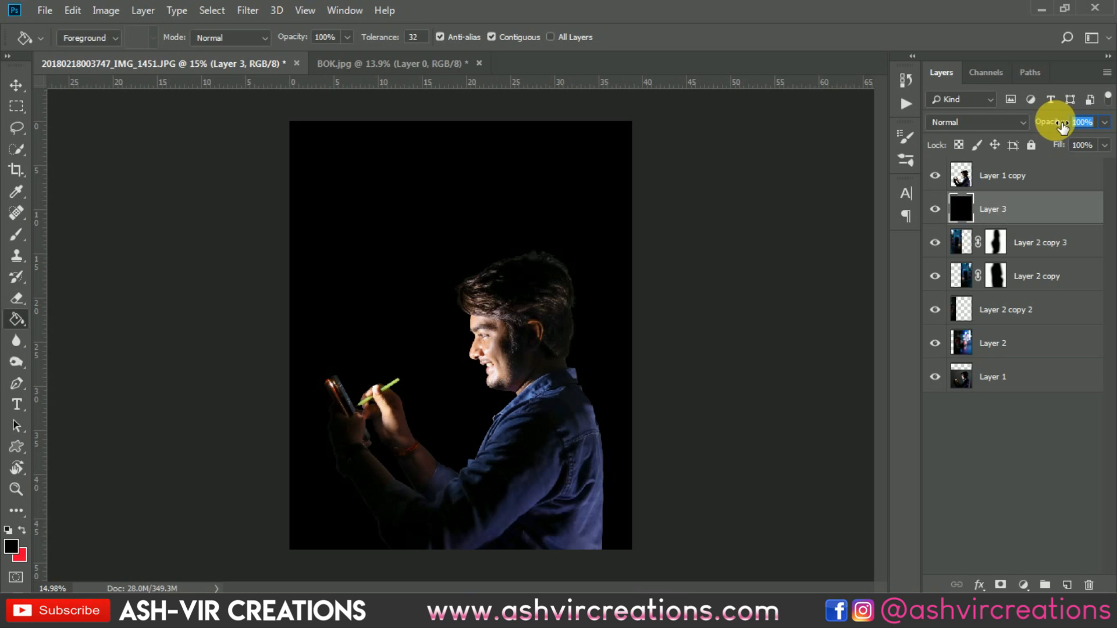
Set the black Layer 3's opacity to 12%, compare it on and off, and select Layer 1 copy.
drag(1062, 125, 918, 133)
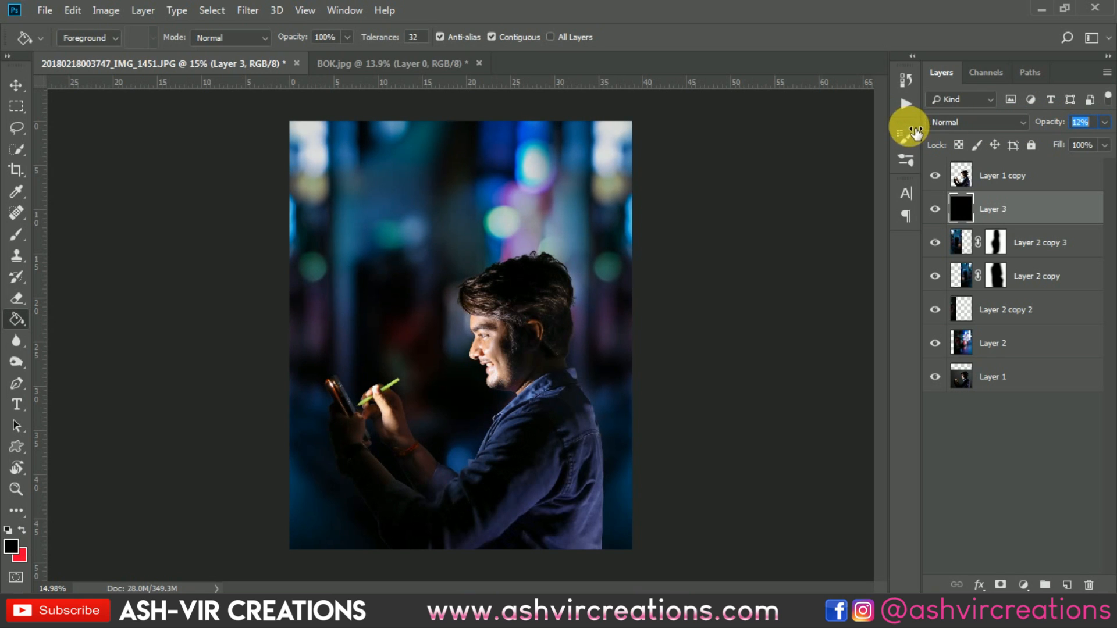
click(941, 211)
click(941, 210)
click(942, 212)
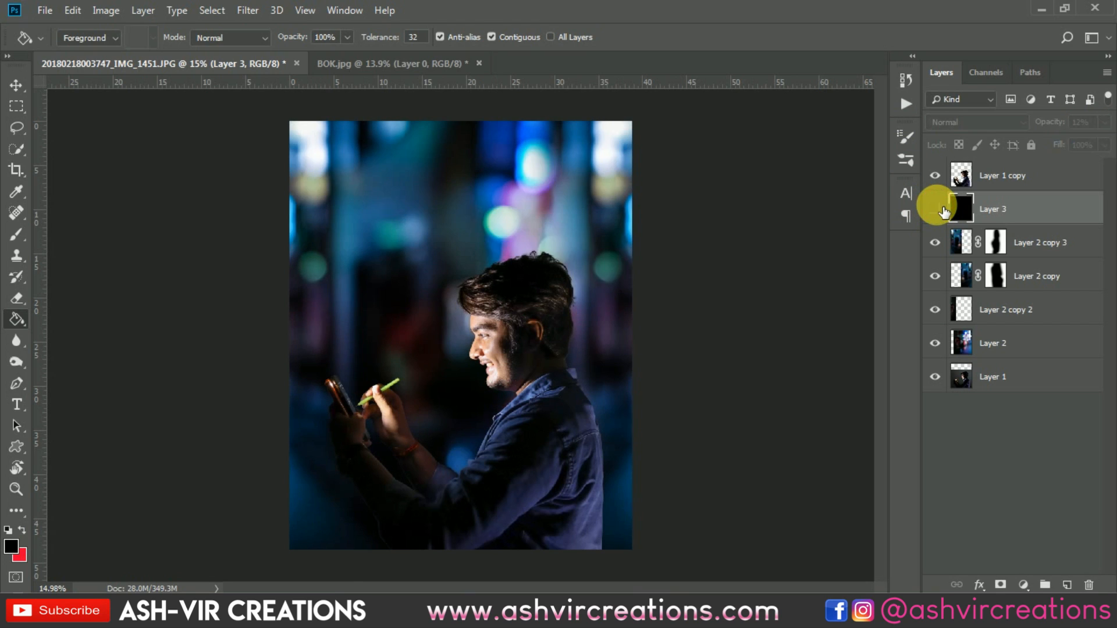
click(942, 212)
click(16, 85)
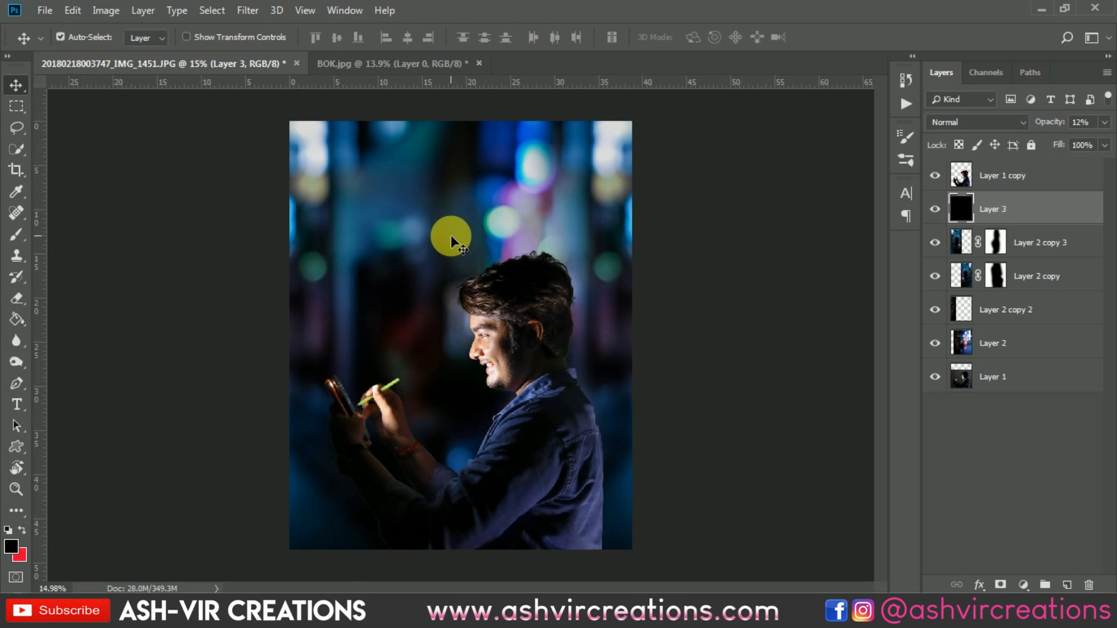
click(1011, 176)
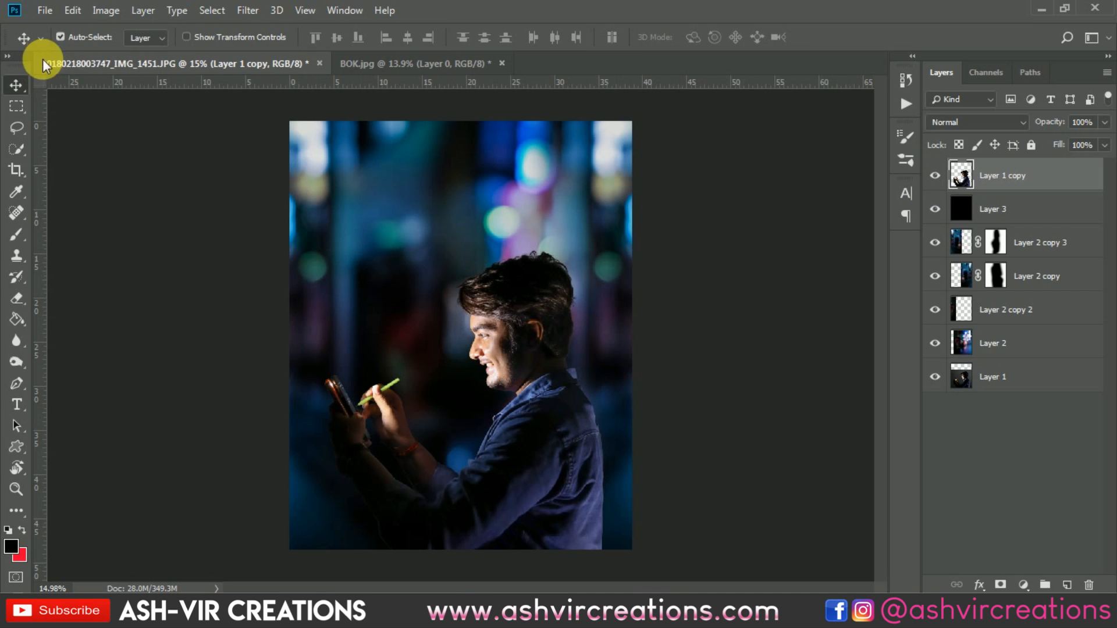
click(53, 12)
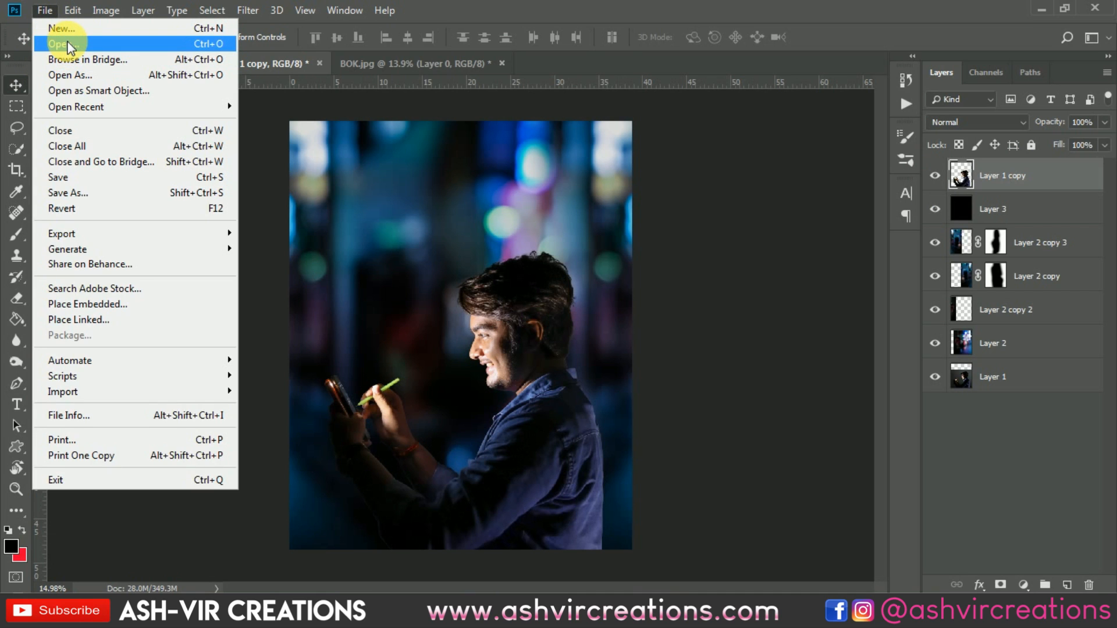
click(68, 46)
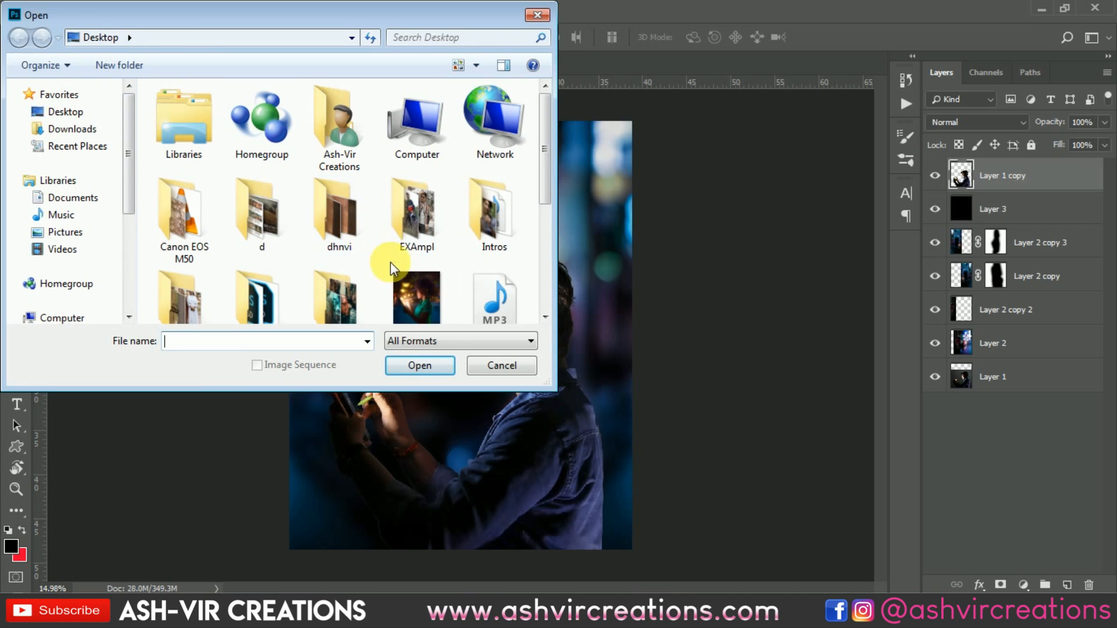
click(501, 365)
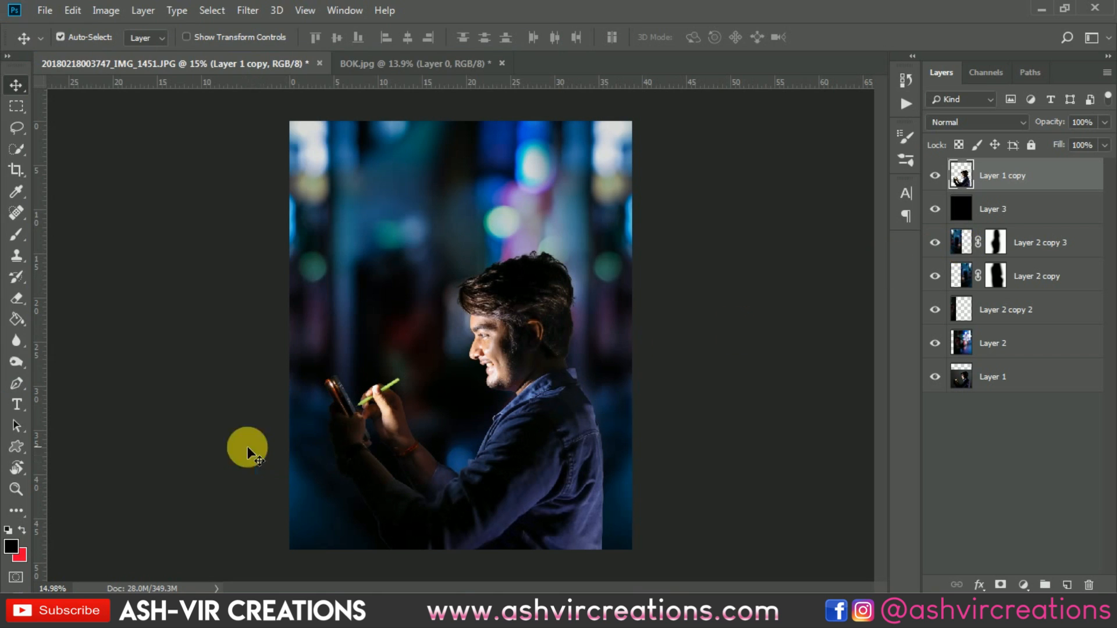
Add a new layer above Layer 1 copy and clip it to the cut-out man as a clipping mask.
key(ctrl+plus)
key(ctrl+plus)
key(ctrl+plus)
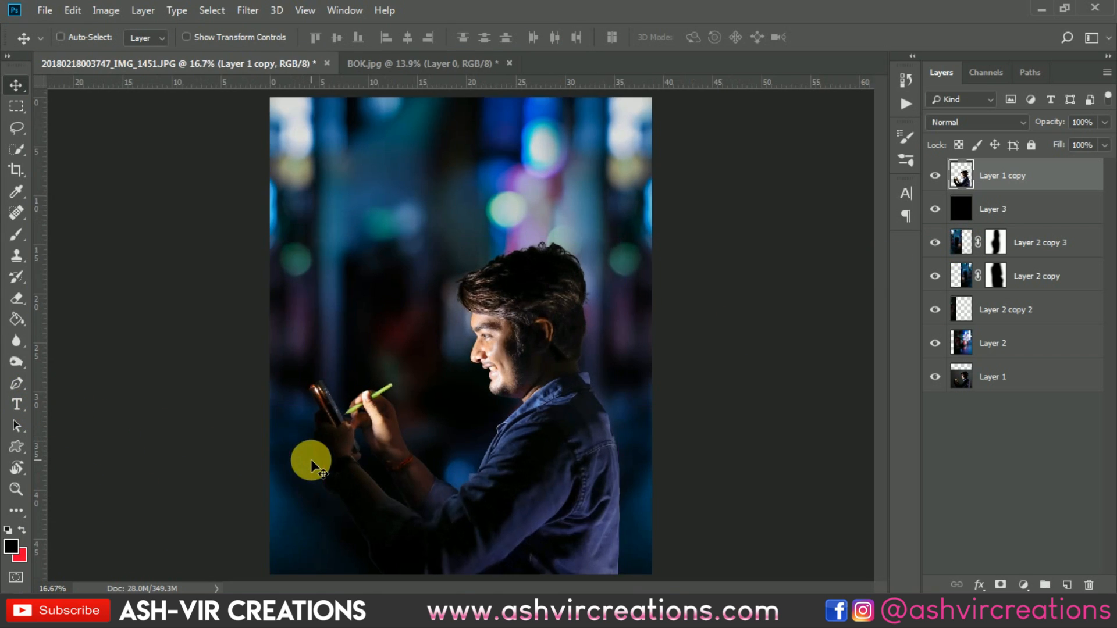
drag(380, 499, 461, 176)
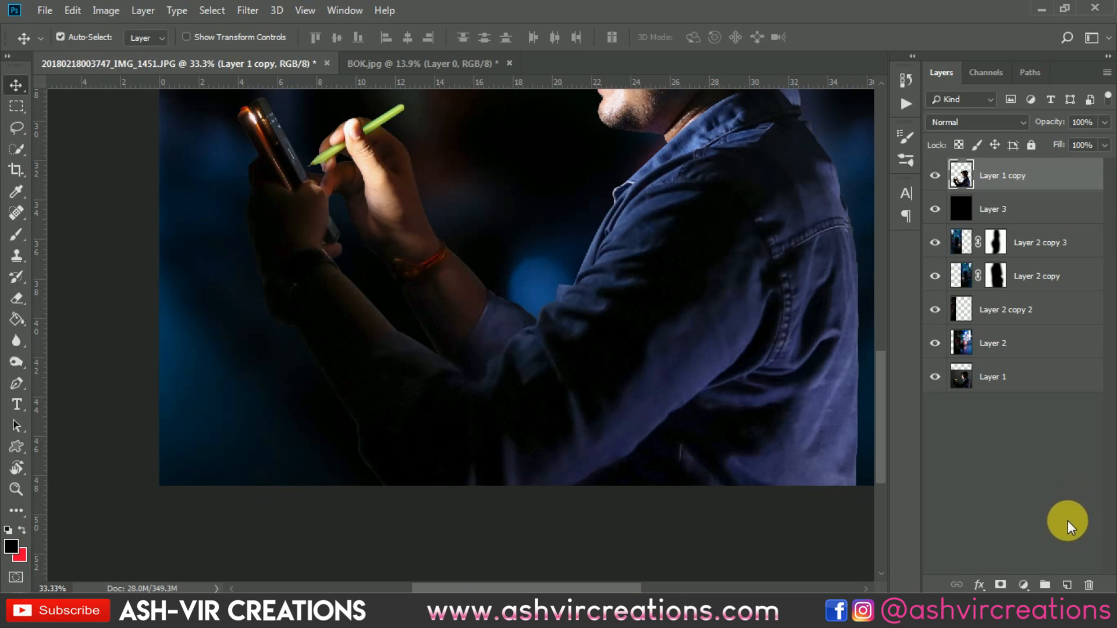
click(1066, 585)
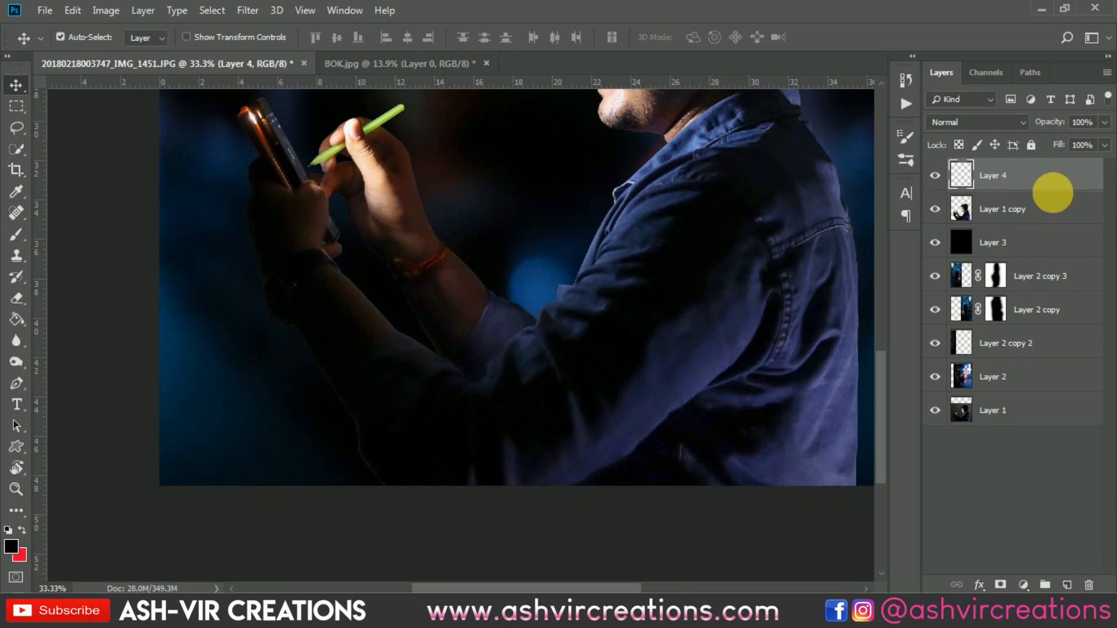
right_click(1053, 192)
click(967, 284)
Paint black along the man's lower forearm and sleeve edges on Layer 4 with a 175 px soft brush.
click(17, 235)
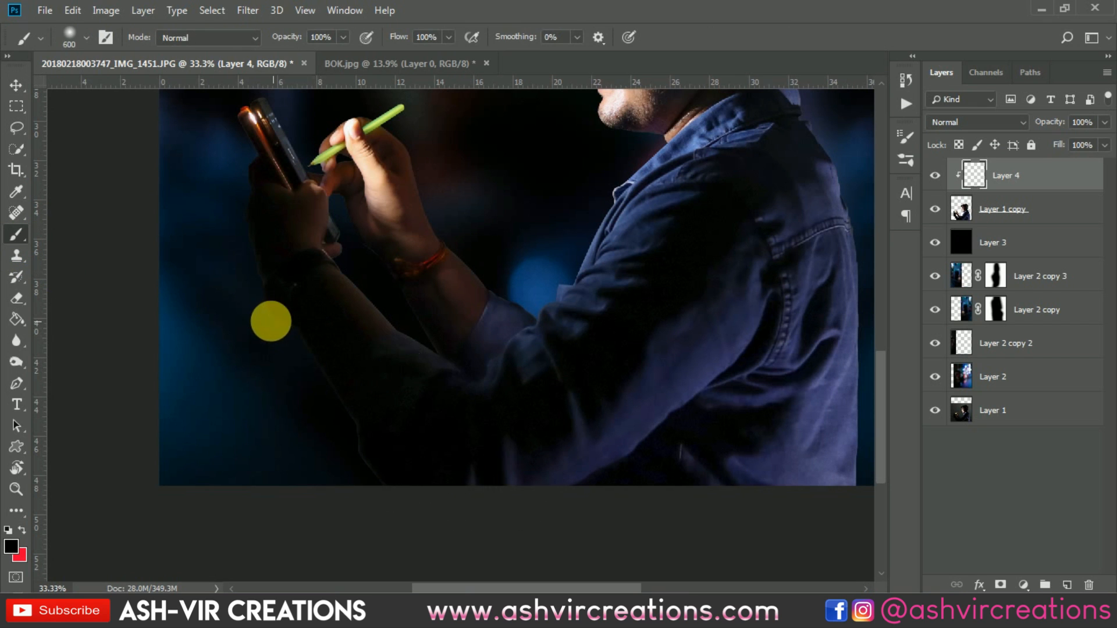
scroll(245, 315, up, 5)
key(bracketleft)
key(bracketleft)
key(bracketleft)
key(bracketleft)
key(bracketleft)
key(bracketleft)
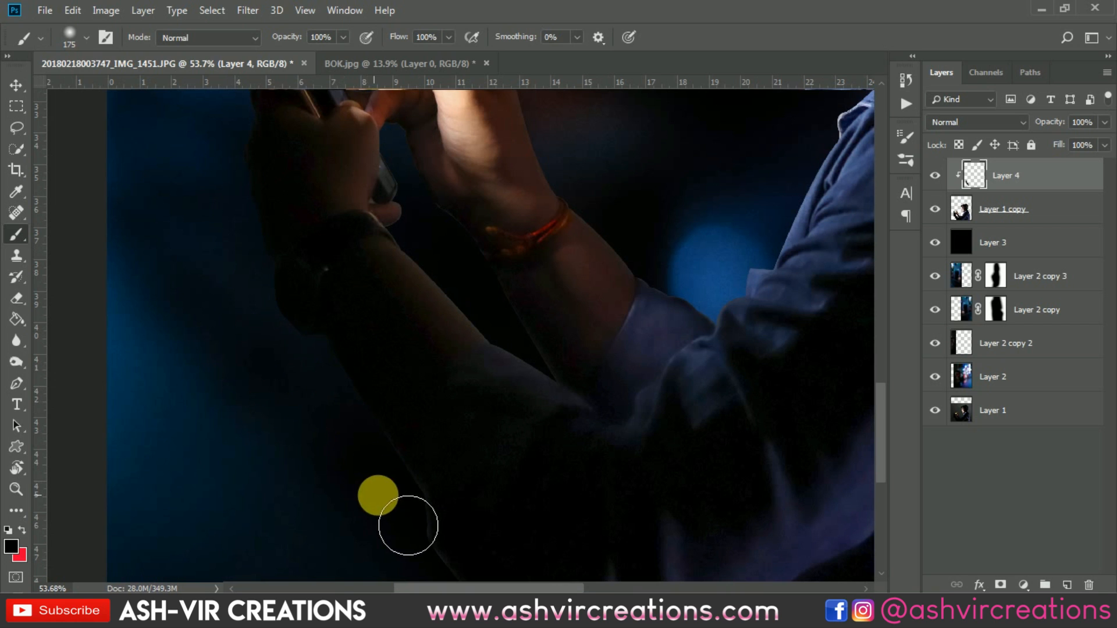
scroll(419, 465, down, 3)
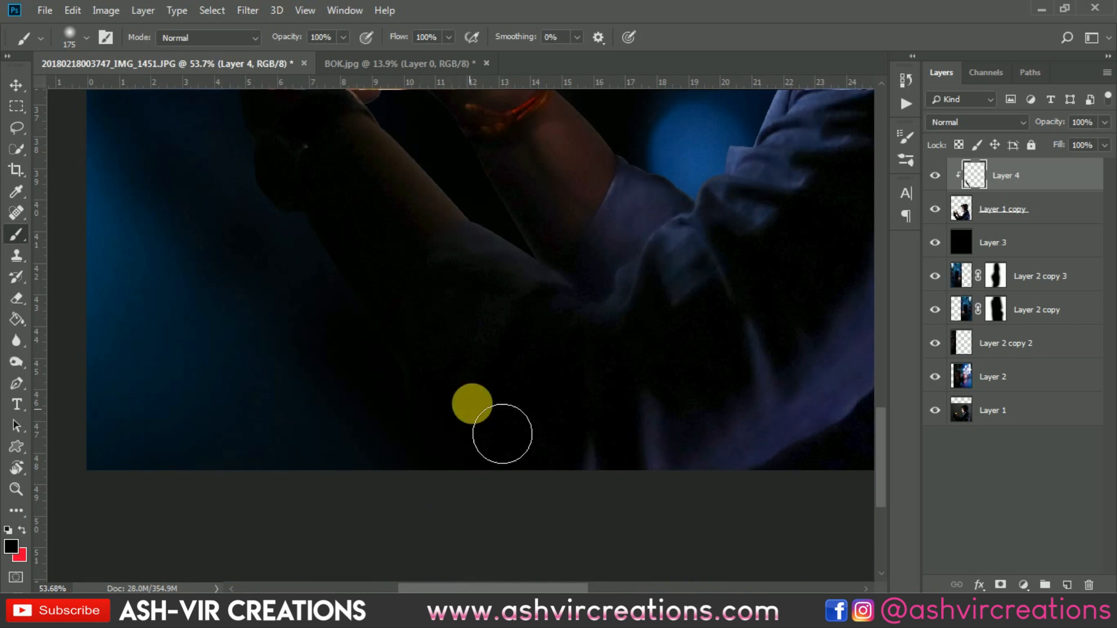
mouse_move(523, 349)
mouse_down()
mouse_move(418, 326)
mouse_move(109, 404)
mouse_up()
key(space)
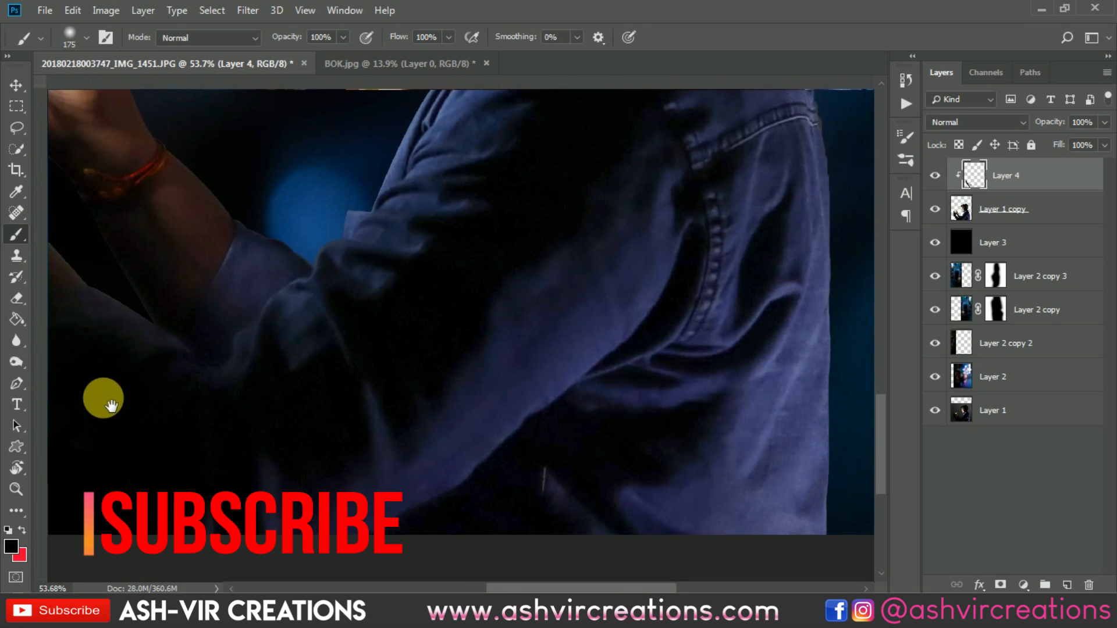
scroll(256, 383, down, 3)
key(space)
drag(276, 363, 523, 523)
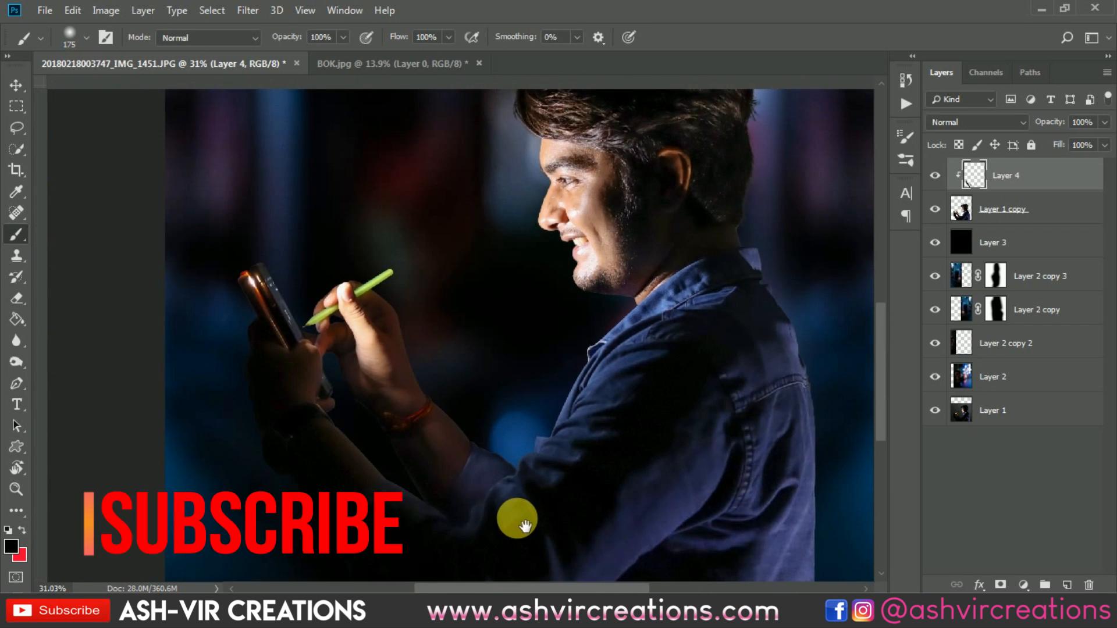
Darken the underside edge of the forearm behind the bracelet with a 100 px brush and compare Layer 4 on and off.
scroll(401, 464, up, 5)
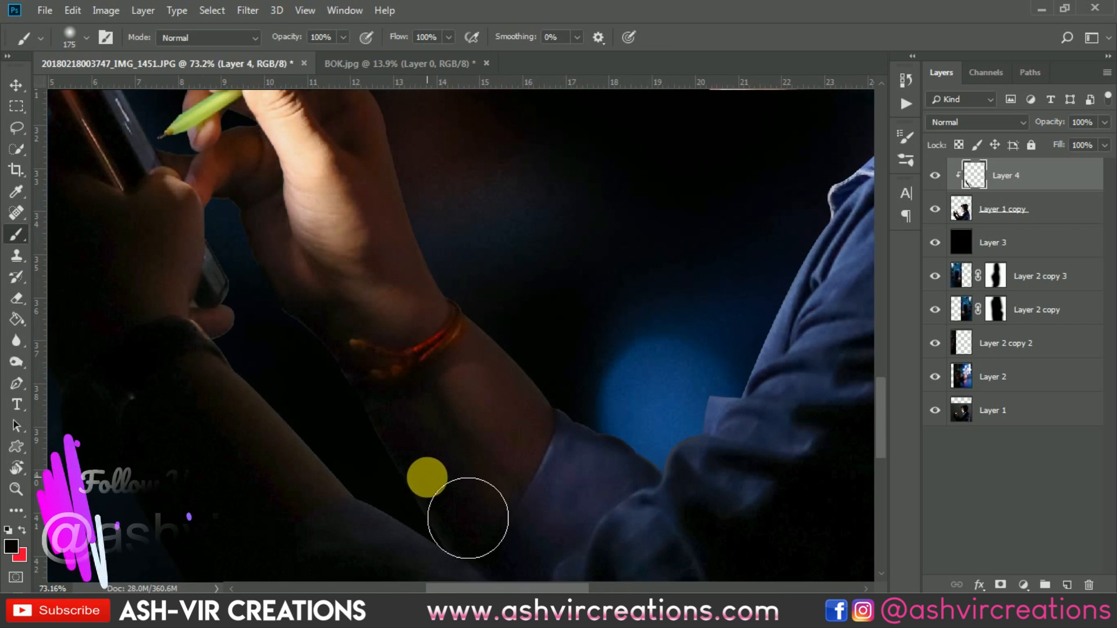
key(bracketleft)
key(bracketleft)
key(bracketleft)
scroll(465, 400, down, 7)
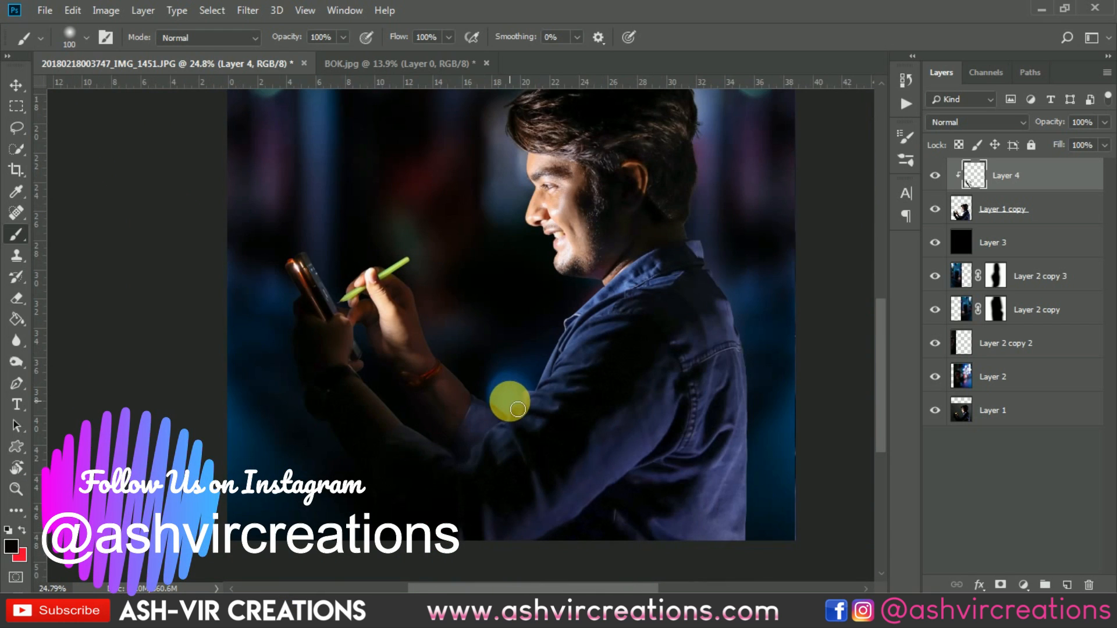
key(v)
click(935, 176)
click(935, 175)
Darken the light cut-out edges along the jacket's collar and back shoulder on Layer 4, reducing the brush to 50 and 30 px.
scroll(654, 227, up, 8)
key(b)
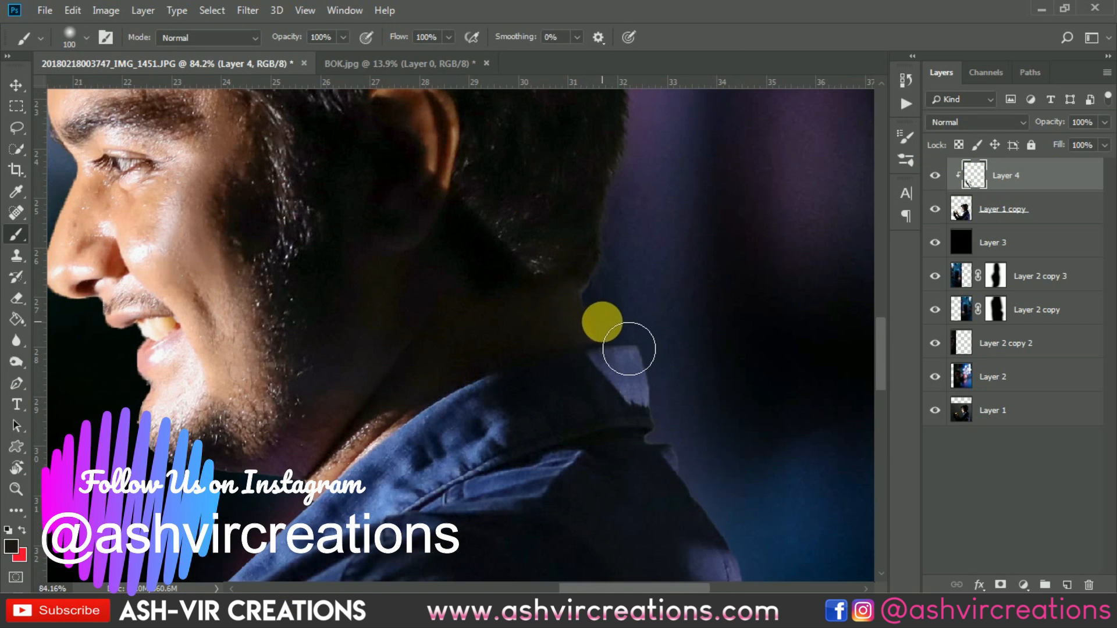
drag(653, 348, 530, 160)
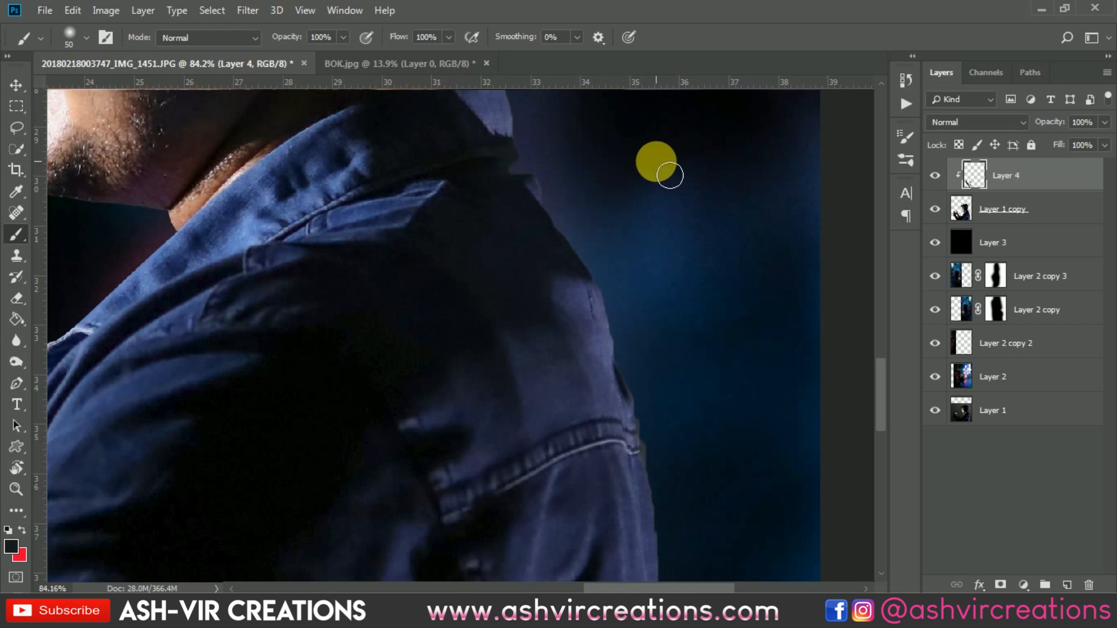
scroll(519, 156, up, 7)
key(bracketleft)
key(bracketleft)
key(bracketleft)
key(bracketleft)
key(bracketleft)
scroll(548, 210, down, 5)
drag(709, 559, 631, 239)
Erase the stray cut-out edge beside the jacket's shoulder seam on Layer 1 copy with a Hard Round eraser.
click(1005, 207)
key(e)
right_click(645, 264)
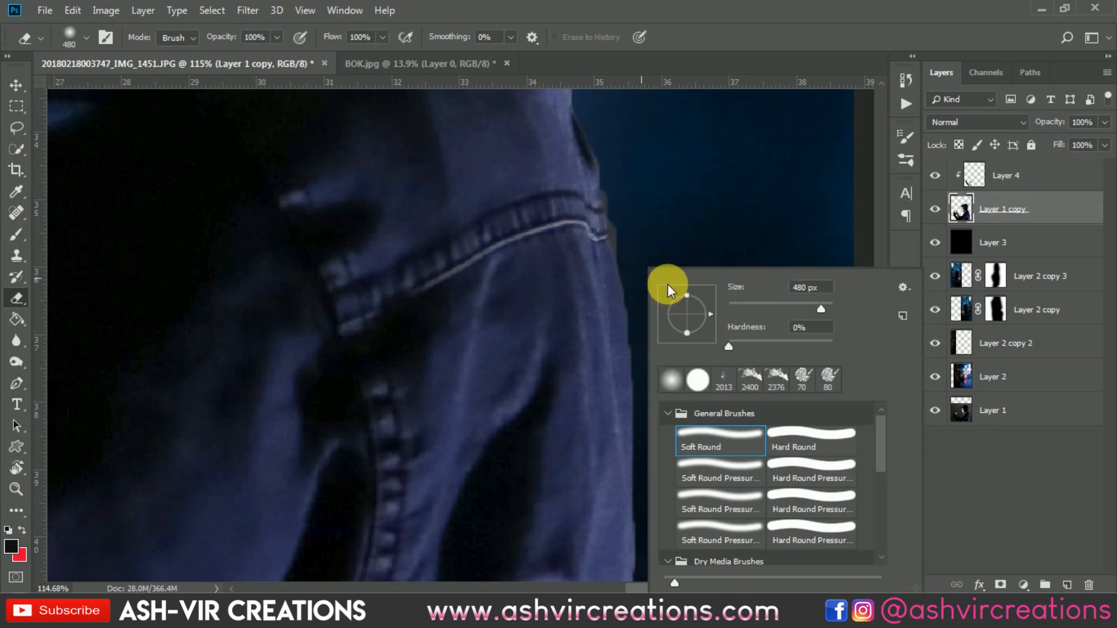
click(798, 443)
click(630, 239)
Paint a dark tone down the jacket's back edge on Layer 4 with a 30 px brush.
click(1003, 175)
key(b)
drag(669, 355, 668, 61)
scroll(678, 190, down, 10)
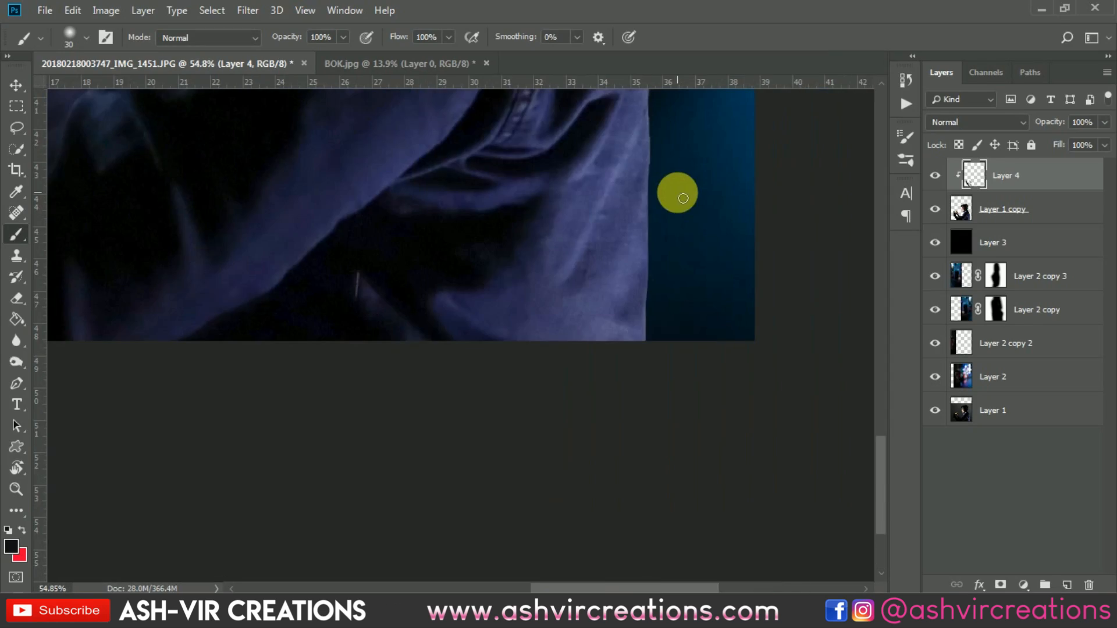
scroll(581, 264, up, 1)
Merge the clipped Layer 4 with Layer 1 copy into a single layer.
key(v)
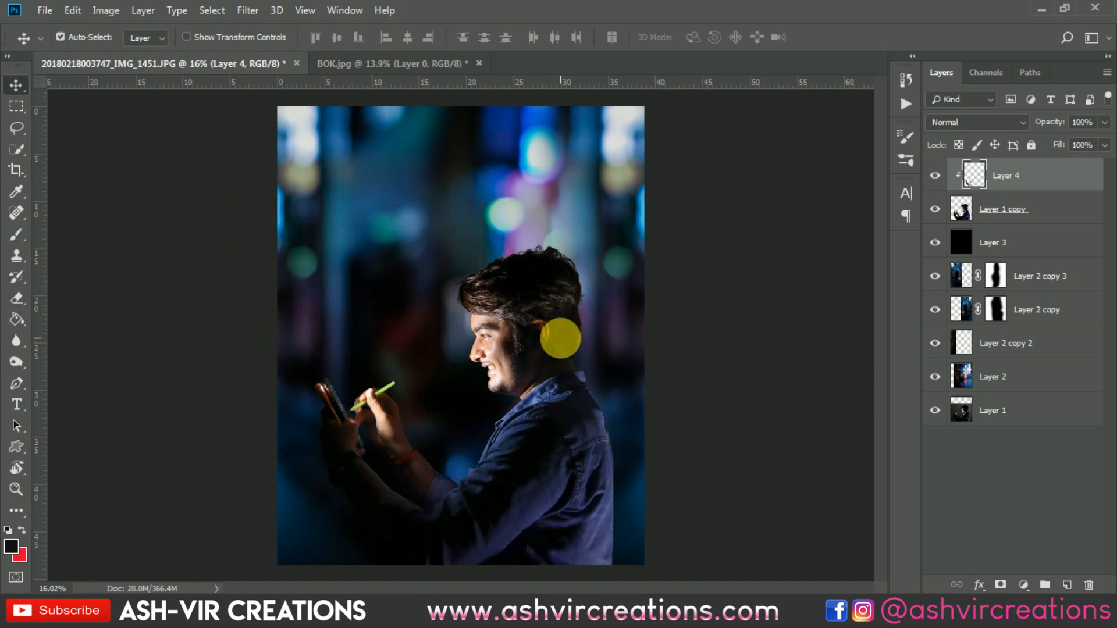
right_click(1029, 215)
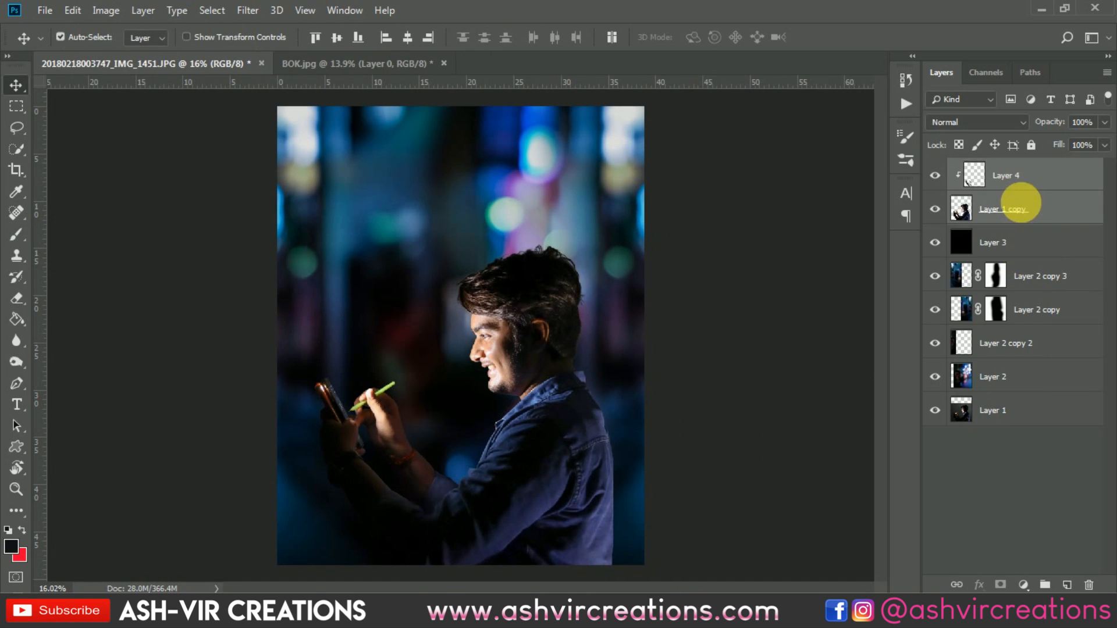
click(844, 459)
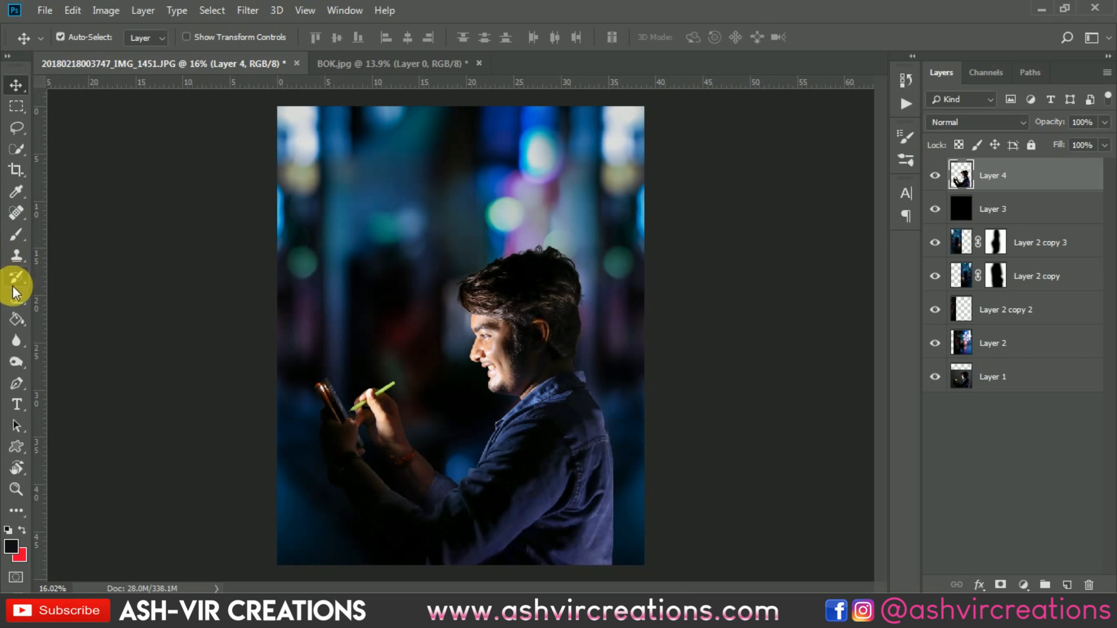
Soften the outer cut-out edge of the man's lower forearm with the Blur tool at 77% strength and a 60 px brush.
click(54, 340)
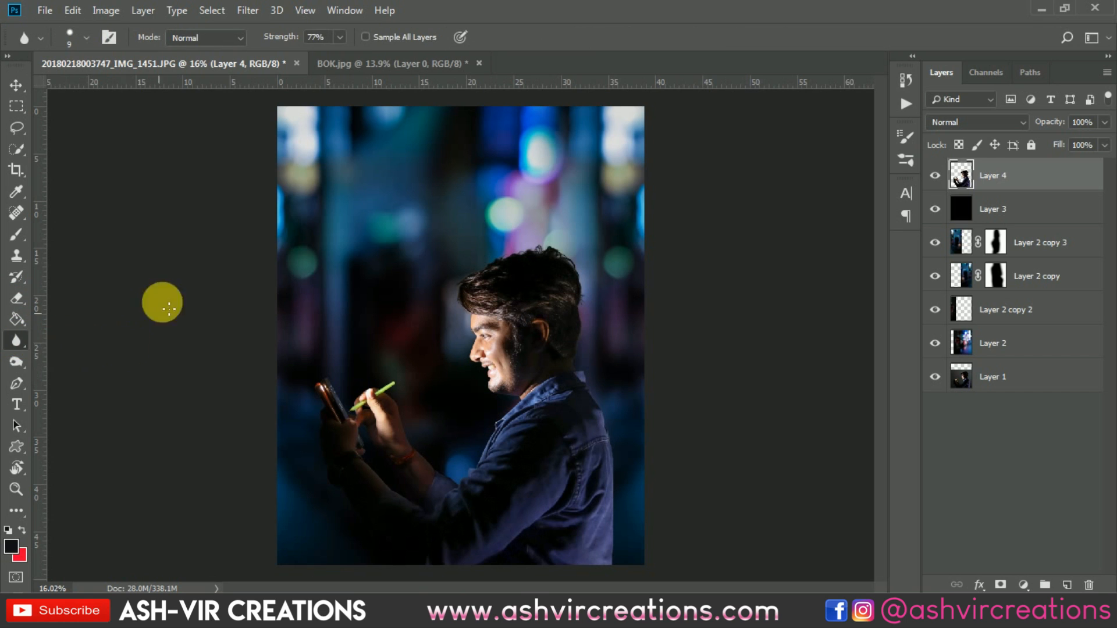
right_click(430, 251)
double_click(584, 429)
scroll(399, 461, up, 10)
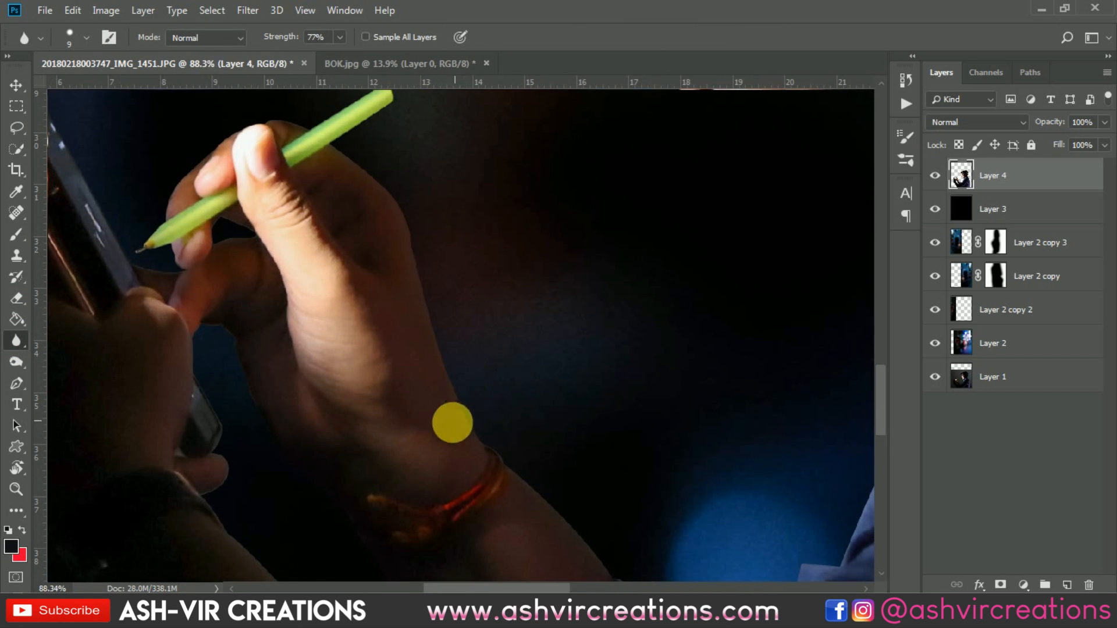
drag(438, 449, 742, 56)
drag(603, 391, 560, 119)
drag(623, 317, 625, 386)
key(ctrl+r)
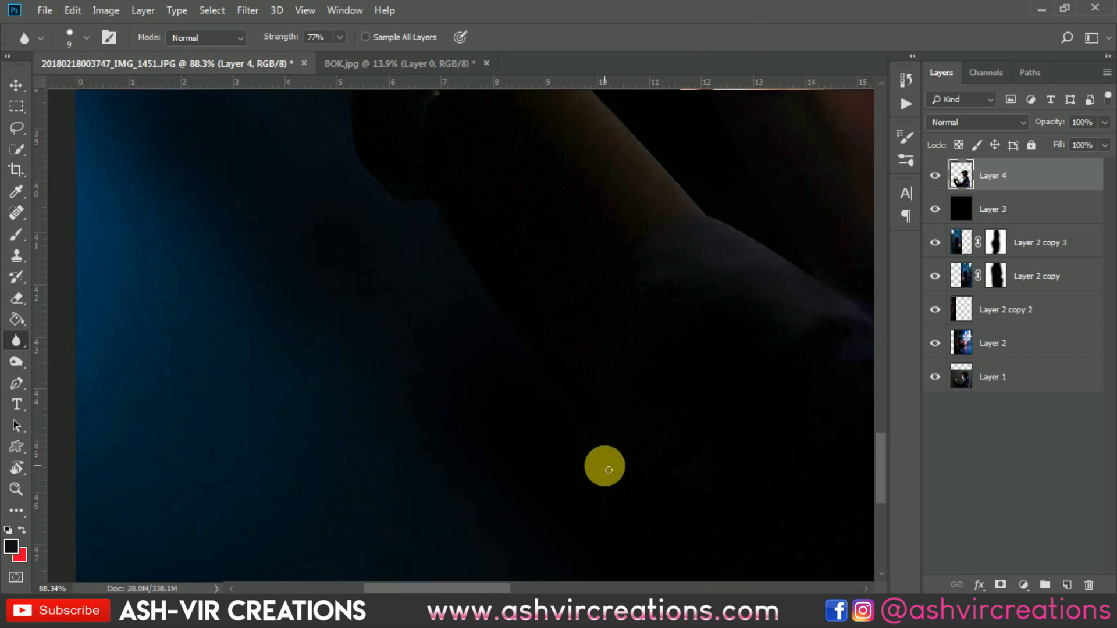
key(bracketright)
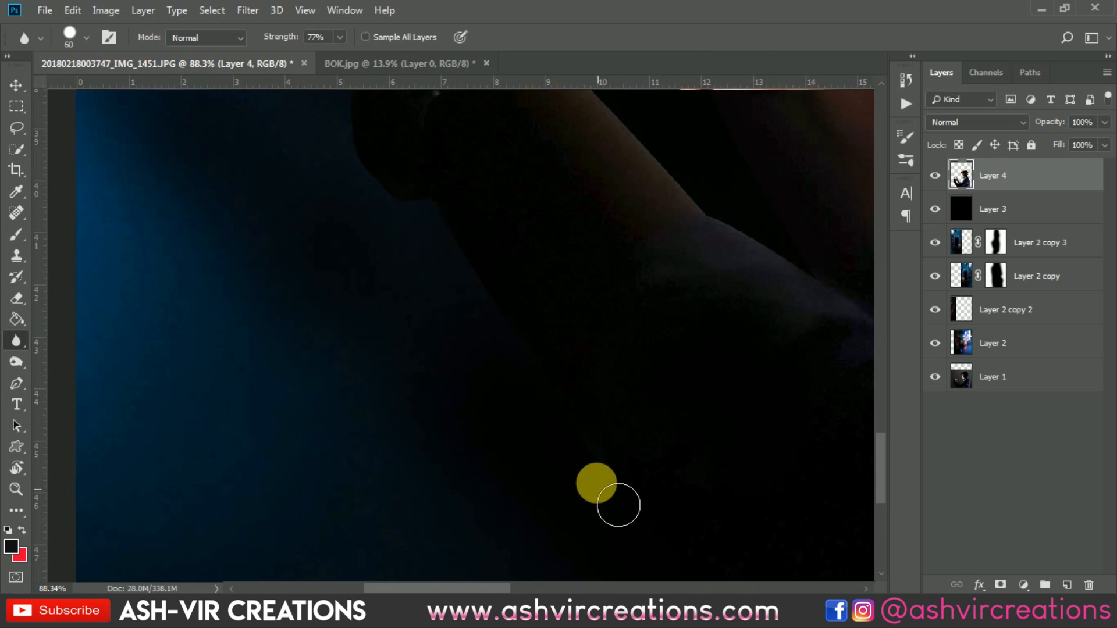
drag(549, 386, 631, 480)
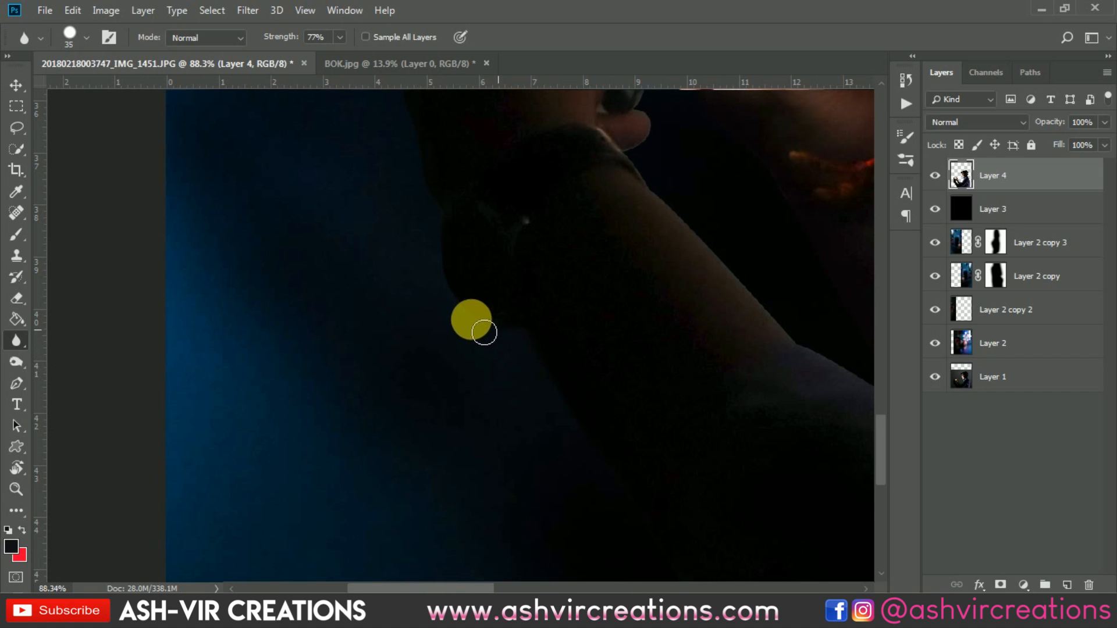
Raise the Blur tool's strength to 100% and soften the cut-out edges of the man's hands and forearms with a 25 px brush.
key(ctrl+r)
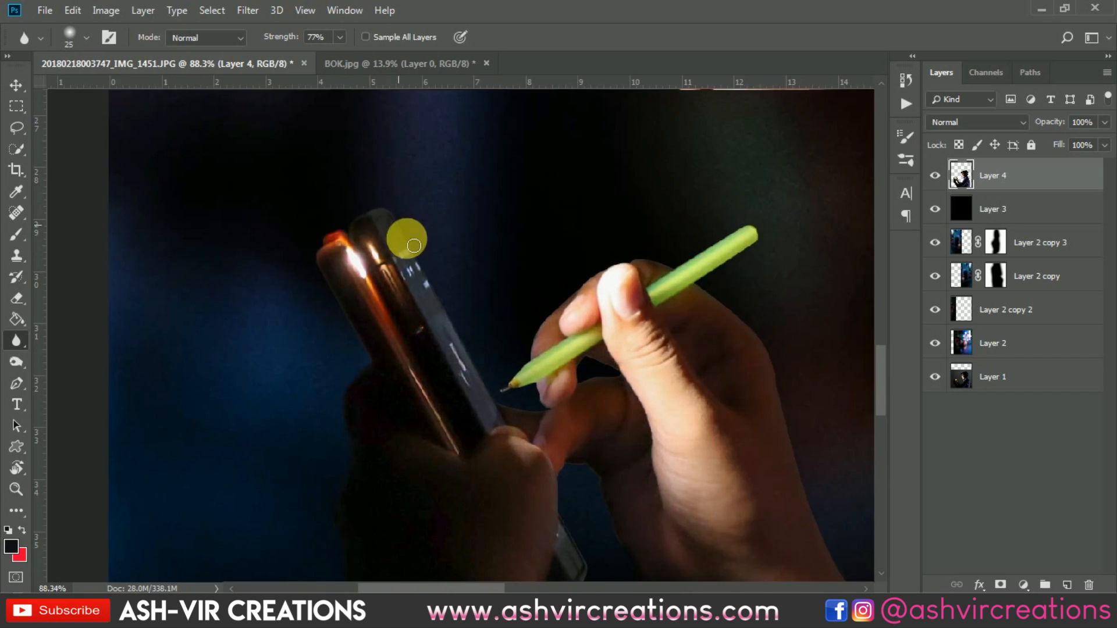
drag(638, 301, 377, 294)
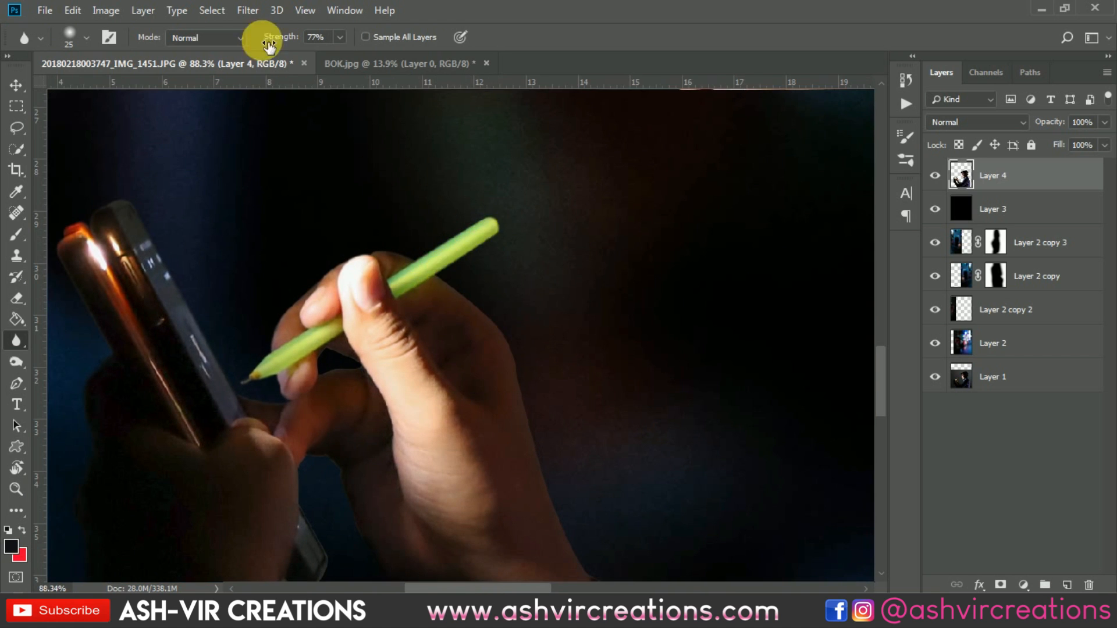
drag(270, 38, 314, 37)
drag(524, 365, 506, 247)
drag(291, 392, 261, 276)
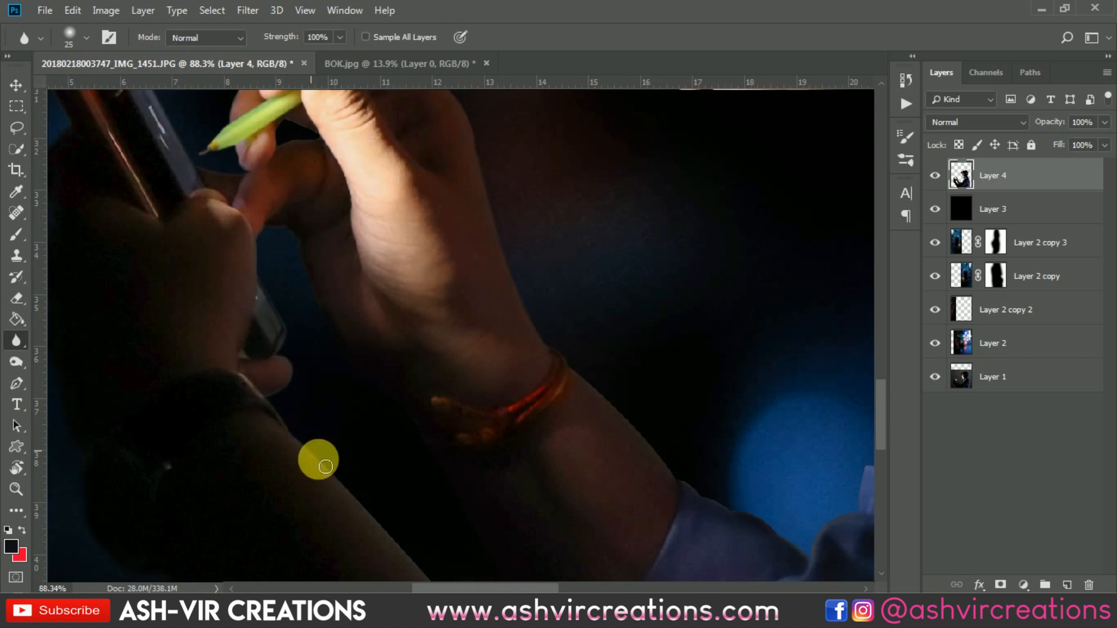
drag(406, 553, 316, 394)
Soften the cut-out edges along the collar, chin, face profile and forehead on Layer 4 with the 25 px Blur tool.
mouse_move(769, 291)
mouse_down()
mouse_move(513, 324)
mouse_move(389, 504)
mouse_up()
mouse_move(534, 274)
mouse_down()
mouse_move(448, 421)
mouse_move(553, 331)
mouse_up()
scroll(513, 358, up, 3)
scroll(539, 366, down, 5)
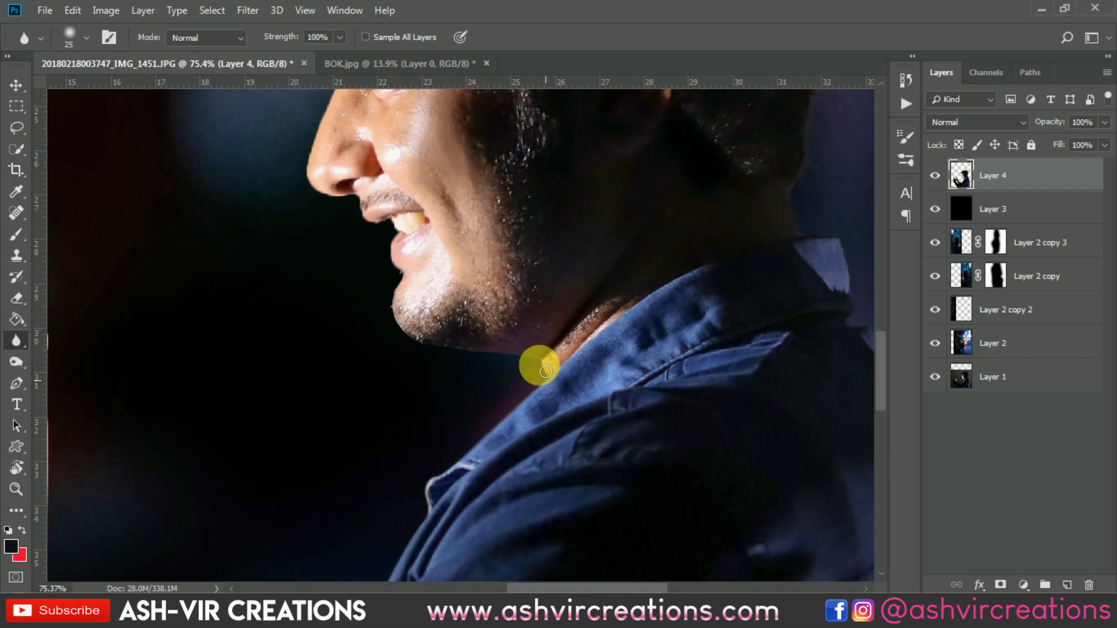
scroll(388, 297, up, 7)
drag(341, 161, 469, 389)
drag(378, 198, 436, 334)
drag(436, 93, 519, 344)
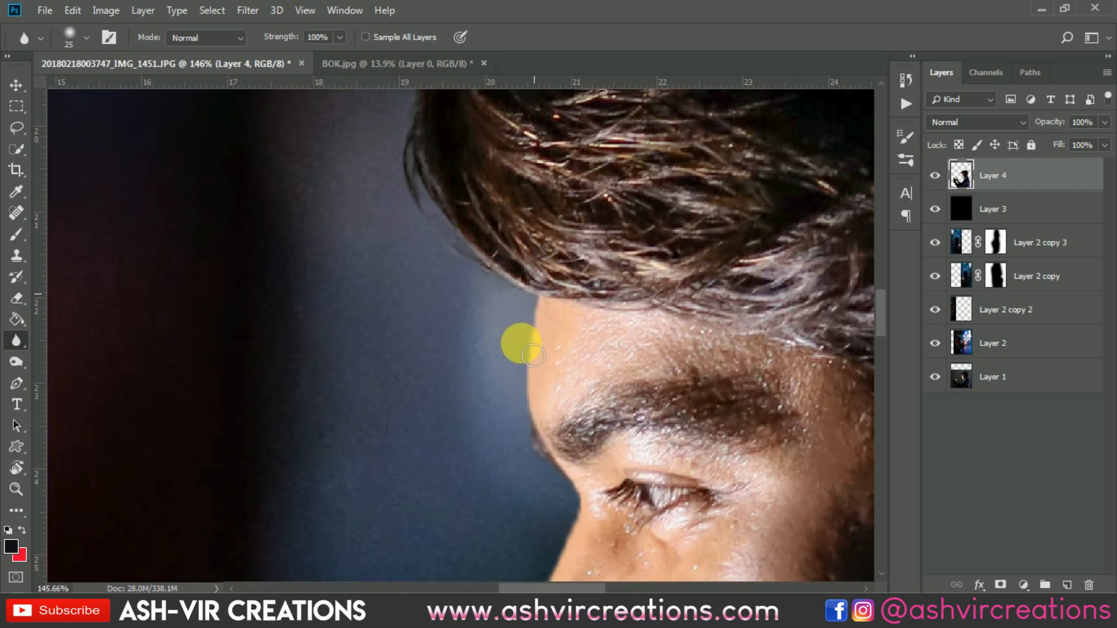
Soften the cut-out edge down the back of the denim jacket with the Blur tool and check the whole composite.
scroll(518, 343, down, 4)
drag(814, 466, 359, 311)
drag(525, 547, 419, 141)
drag(501, 523, 505, 142)
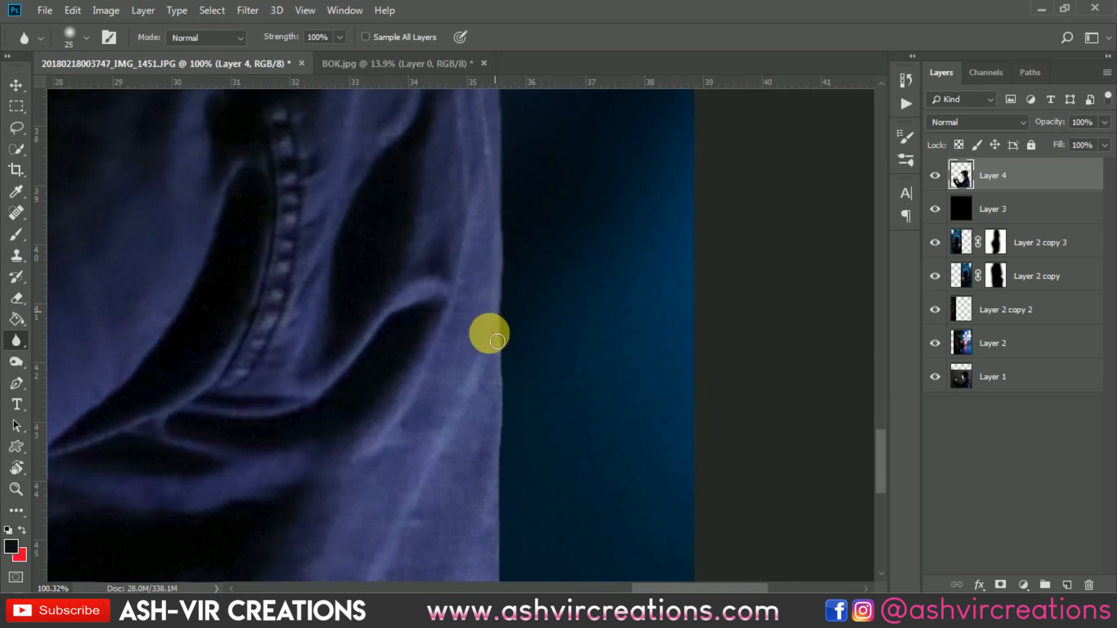
drag(489, 407, 487, 213)
scroll(598, 364, down, 5)
key(v)
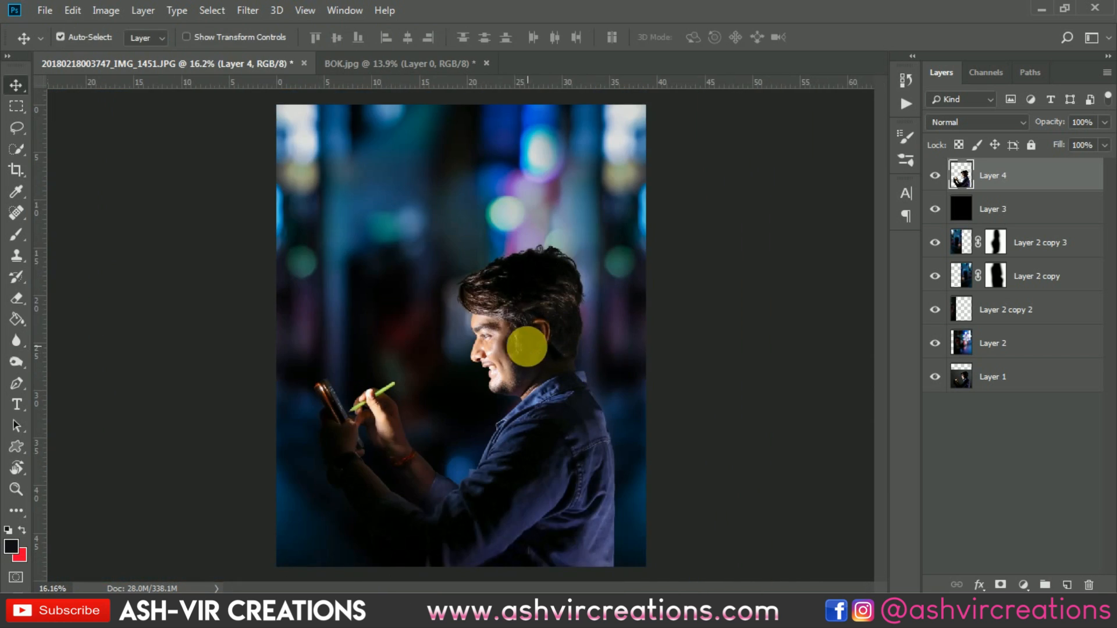
scroll(506, 437, down, 2)
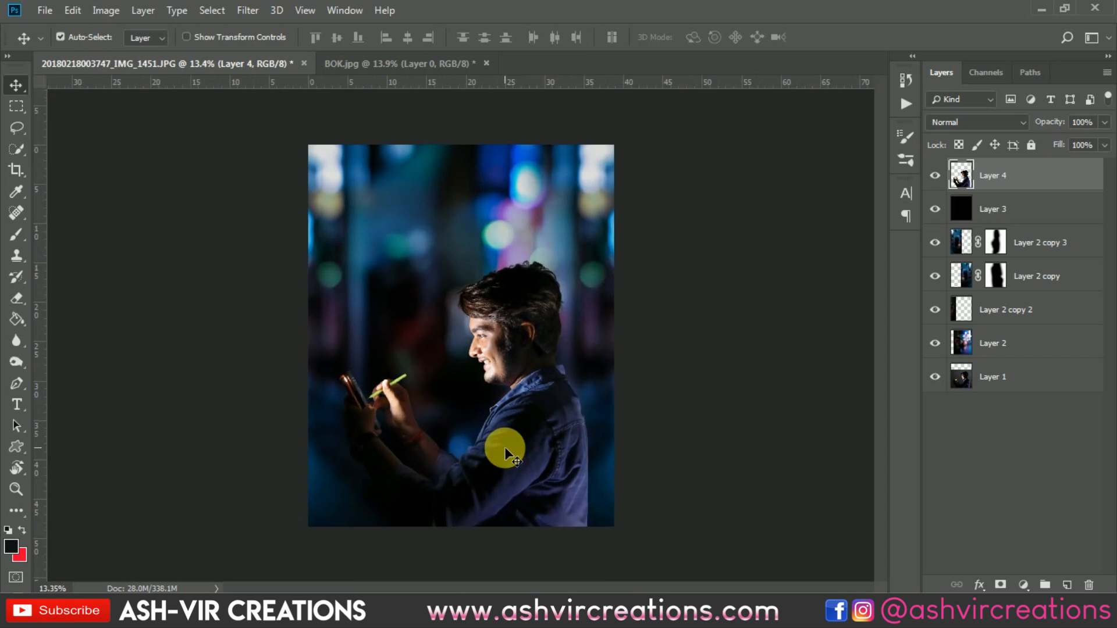
scroll(504, 446, up, 1)
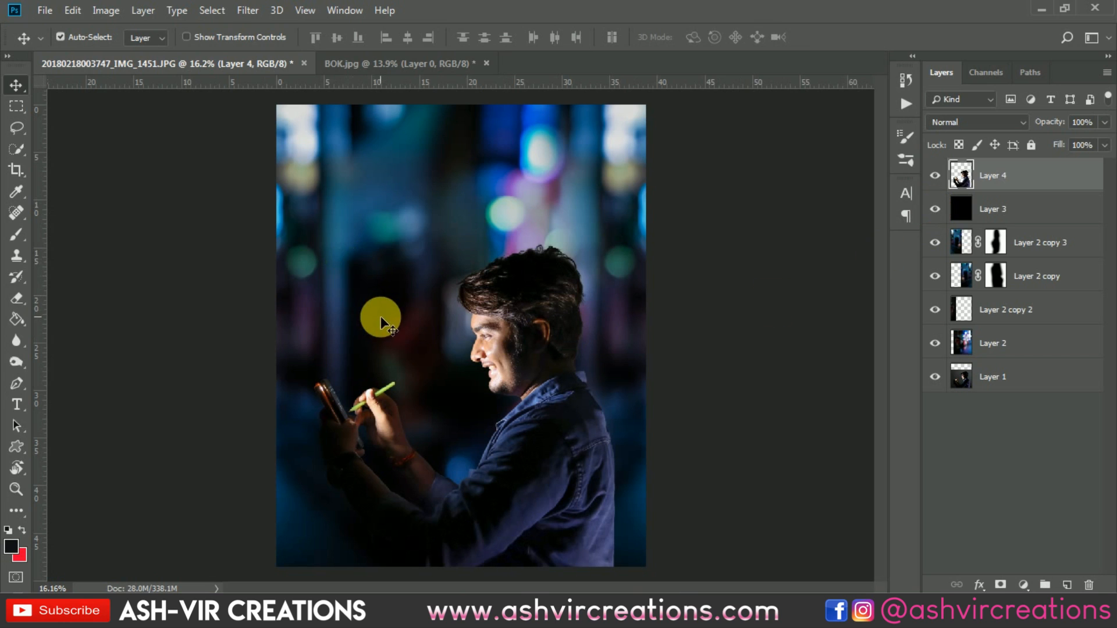
Open bu.png from the Desktop and bring its yellow butterflies into the man's composite as a new top layer.
click(50, 13)
click(58, 36)
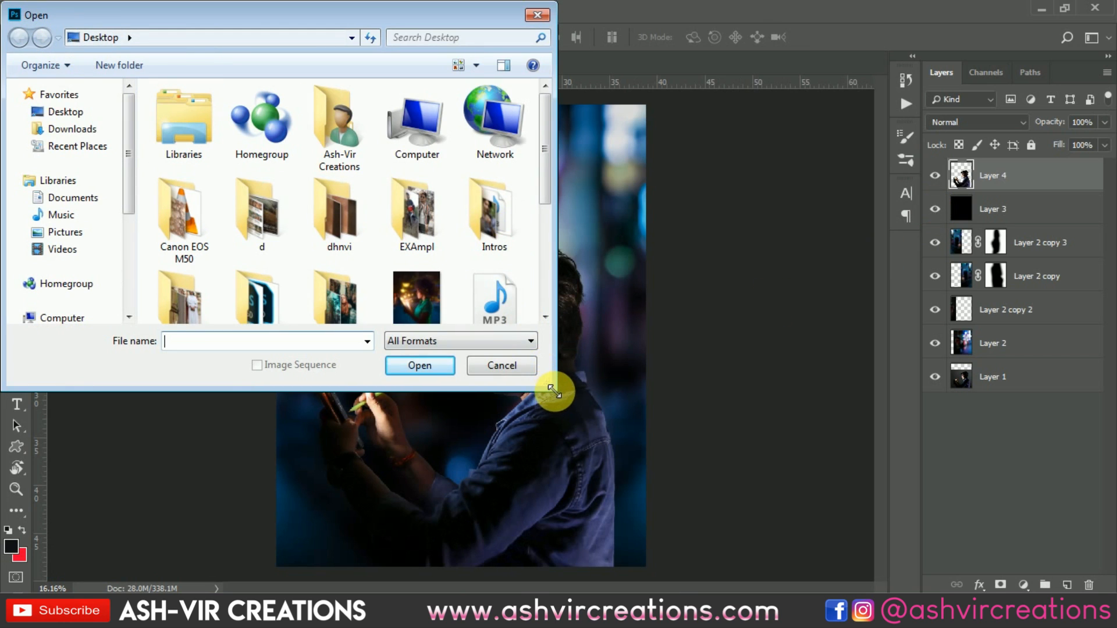
drag(557, 388, 647, 479)
double_click(562, 314)
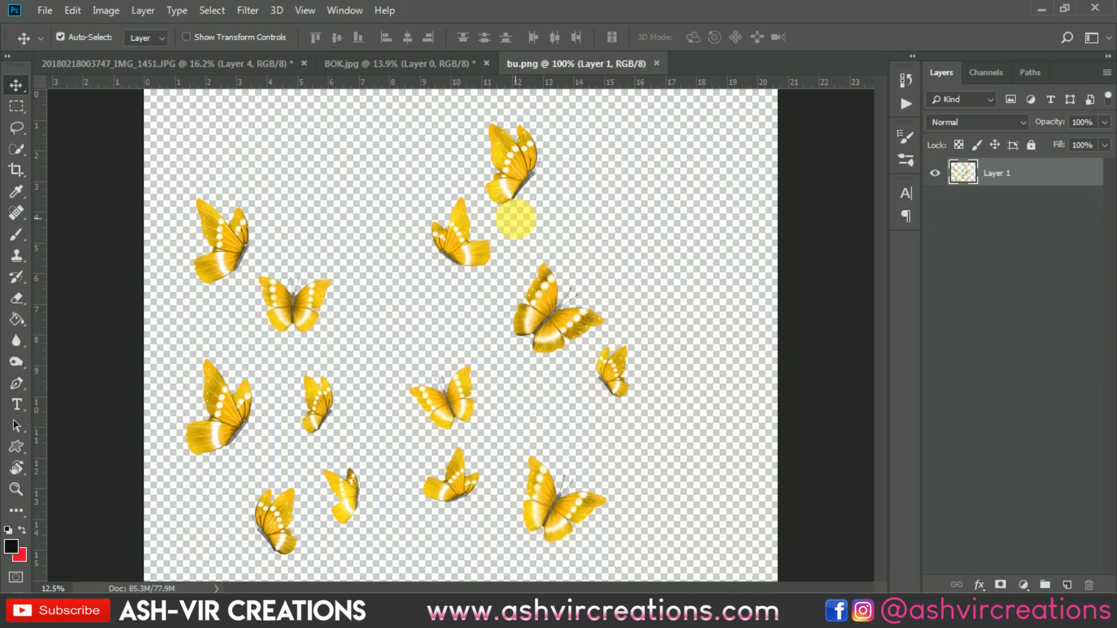
drag(497, 174, 430, 215)
Scale the butterflies on Layer 5 down proportionally with Free Transform to a small cluster.
click(66, 10)
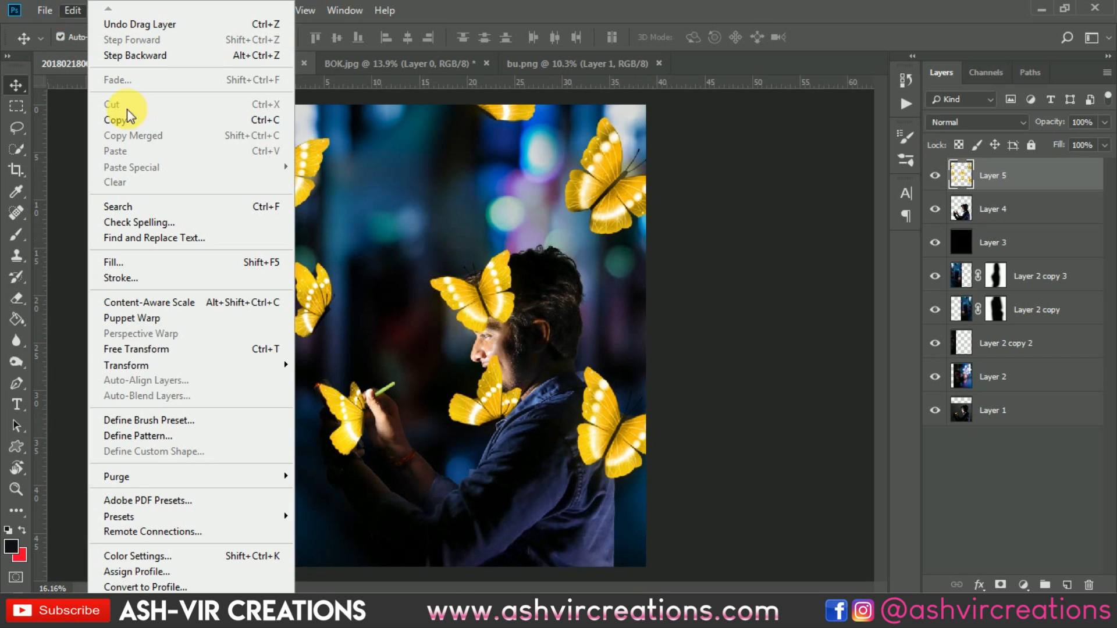
click(145, 348)
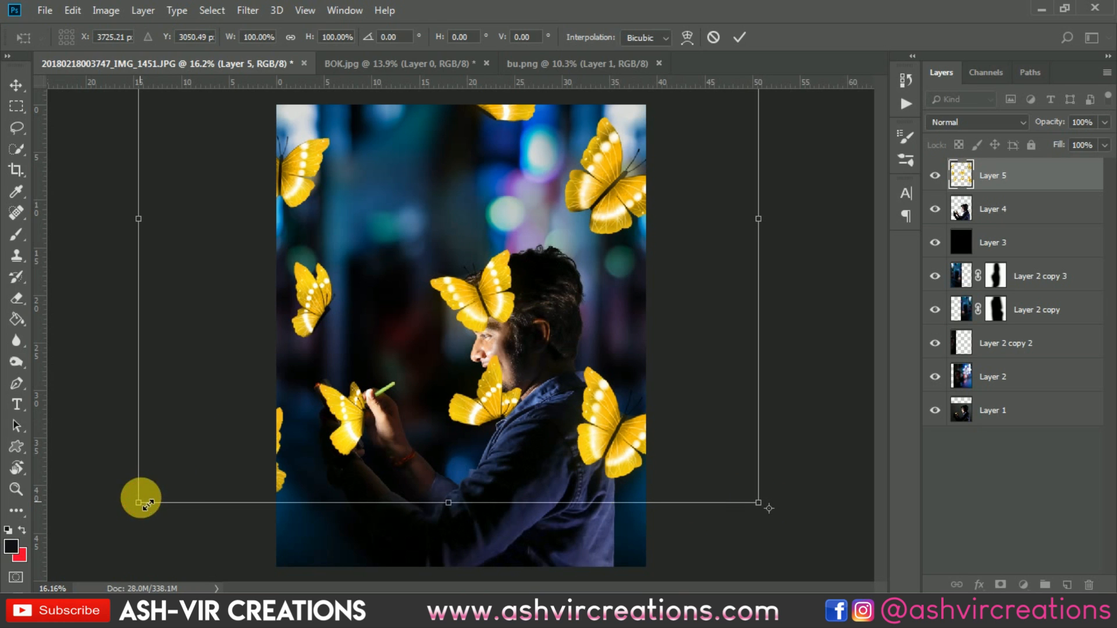
drag(140, 499, 491, 386)
drag(681, 389, 594, 293)
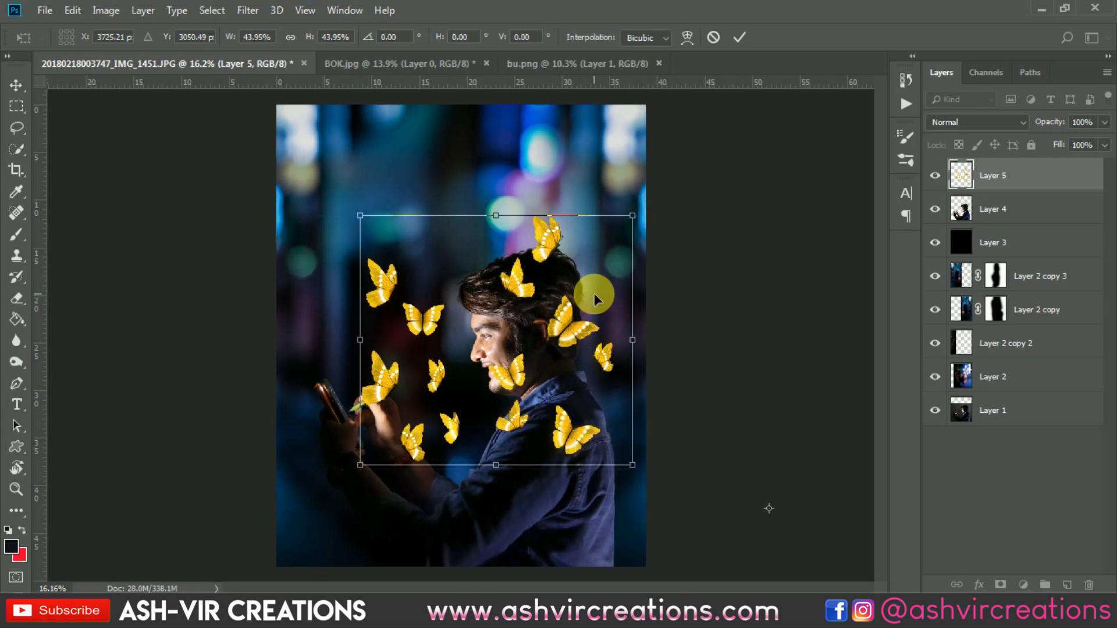
drag(634, 216, 471, 381)
key(Return)
Position the butterfly cluster in the dark area above the phone, in front of the man's face.
drag(590, 352, 413, 274)
scroll(391, 322, up, 3)
scroll(438, 352, up, 4)
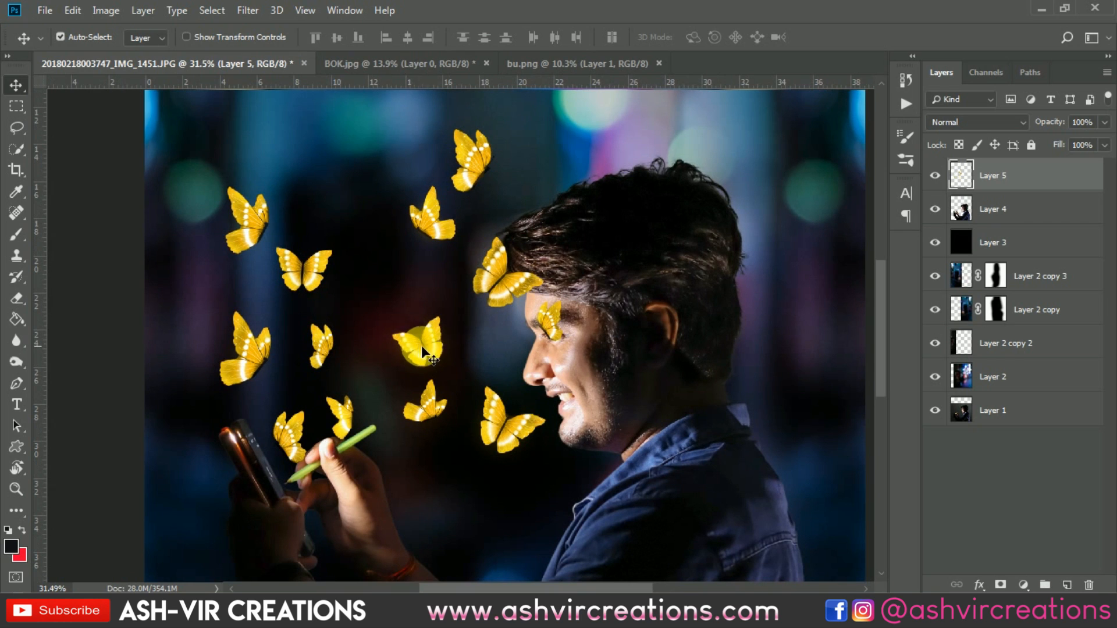
mouse_move(421, 345)
mouse_down()
mouse_move(422, 329)
mouse_move(442, 330)
mouse_move(407, 347)
mouse_up()
scroll(408, 343, down, 4)
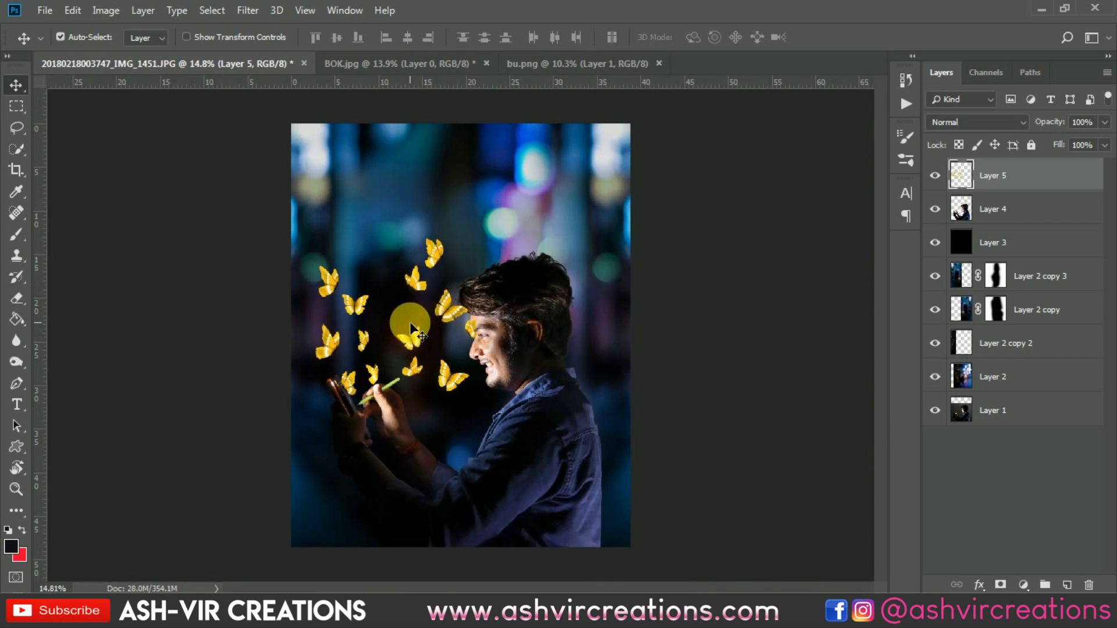
scroll(411, 325, up, 1)
scroll(416, 294, up, 1)
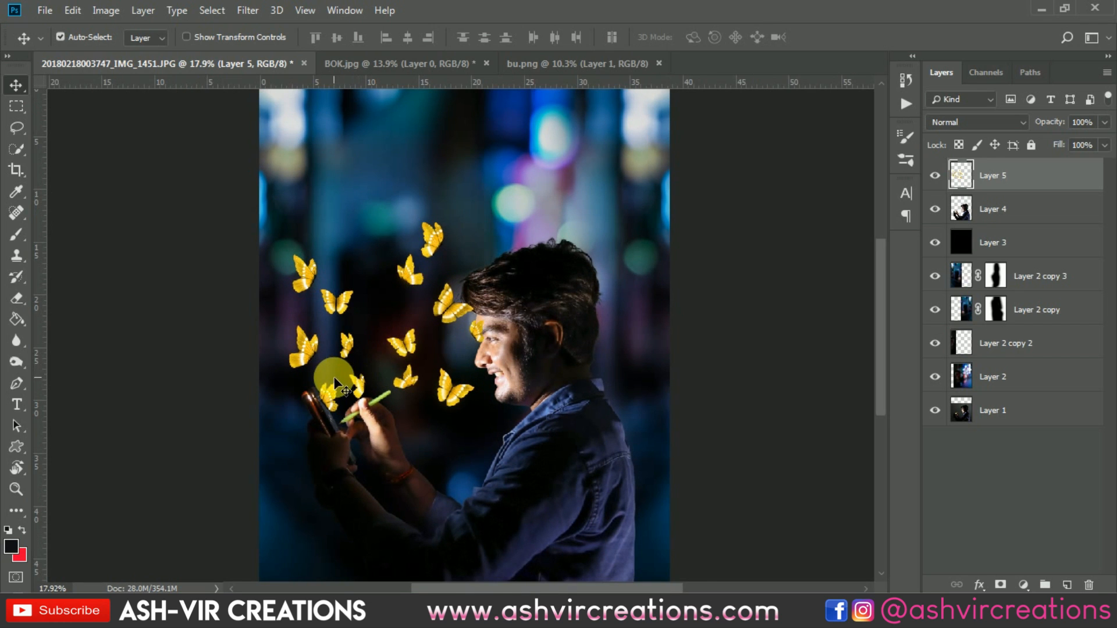
Lasso the butterfly sitting on the phone's screen and copy it to its own new layer.
scroll(334, 376, up, 10)
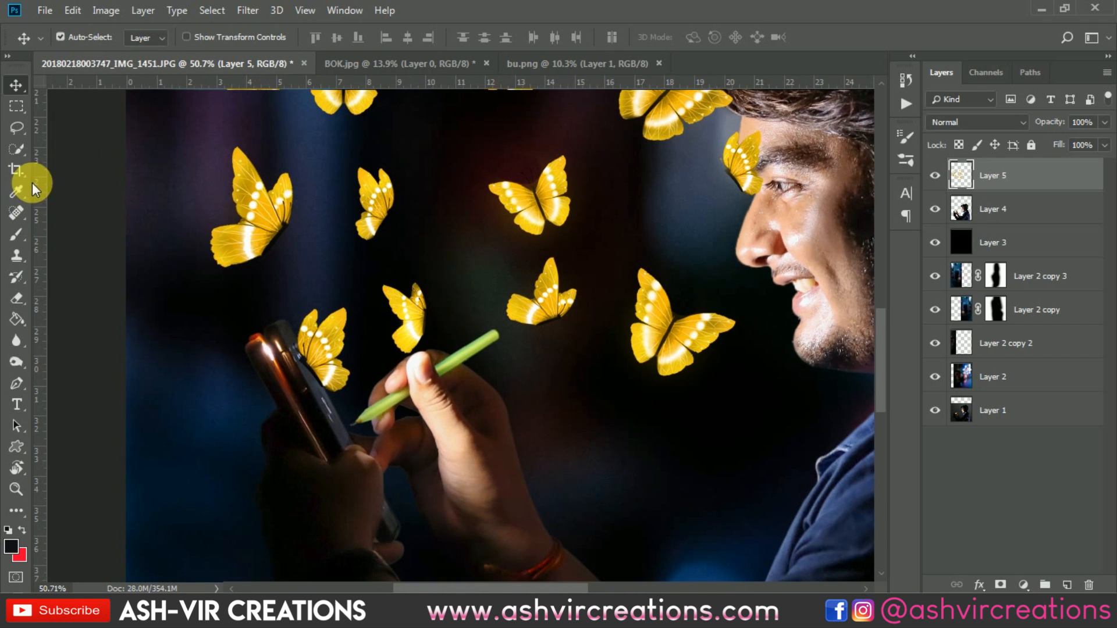
click(17, 127)
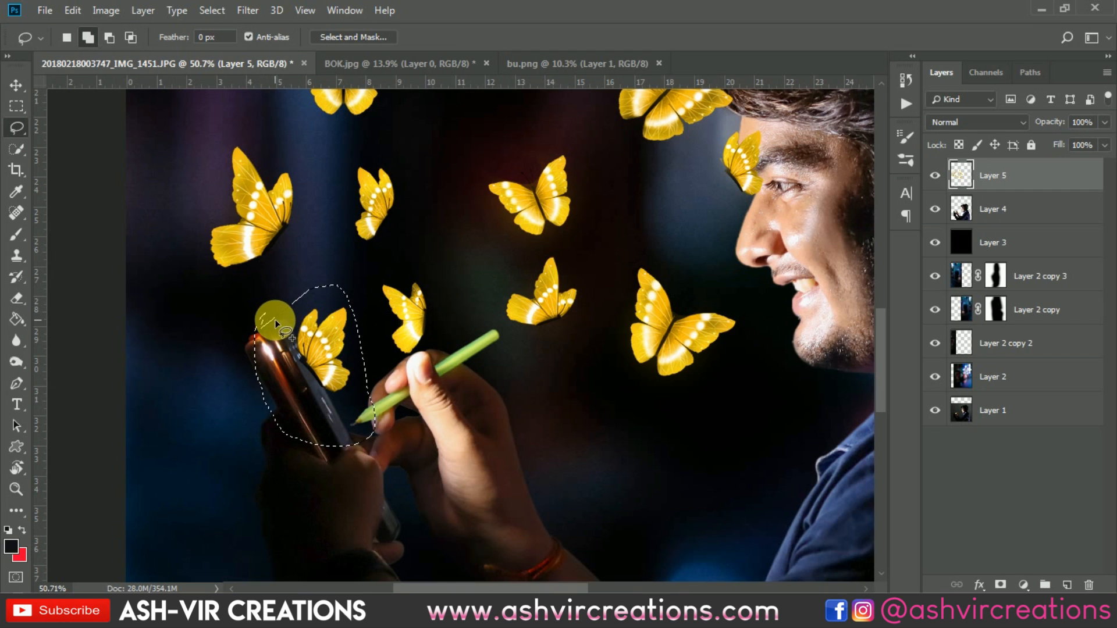
drag(275, 319, 271, 325)
right_click(306, 334)
click(382, 151)
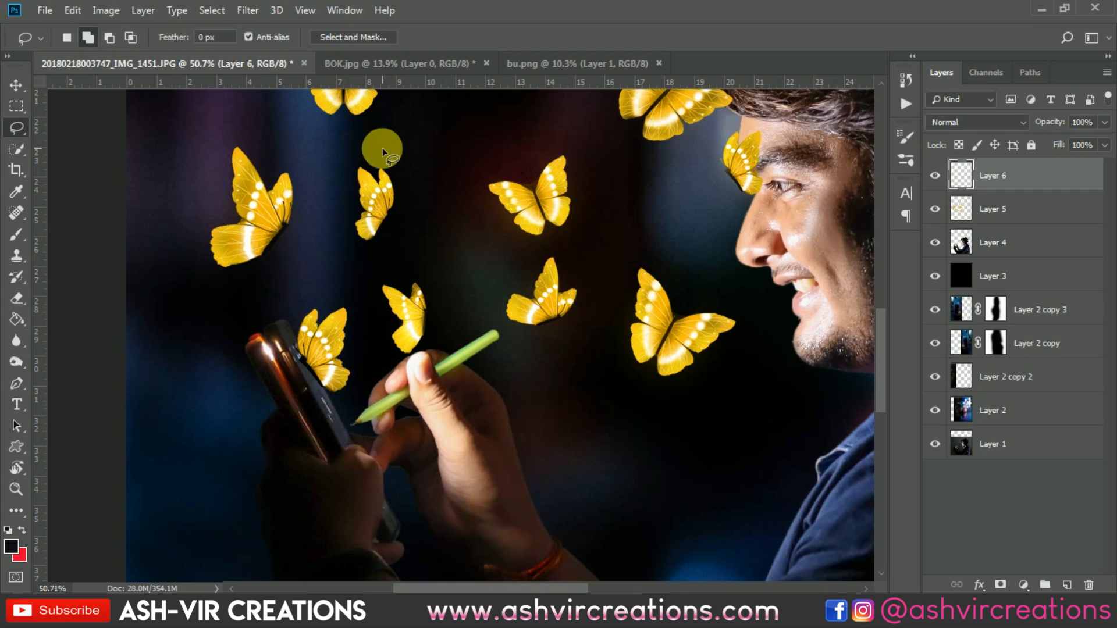
Hide Layer 5 so only the single copied butterfly on Layer 6 is shown.
key(v)
scroll(381, 250, down, 10)
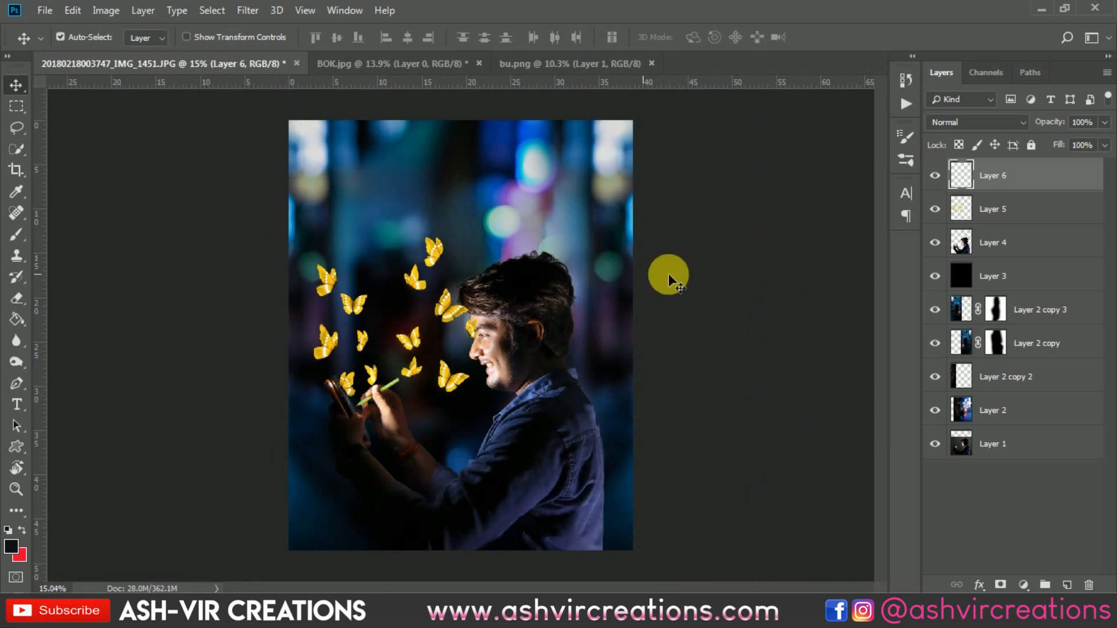
scroll(669, 279, up, 1)
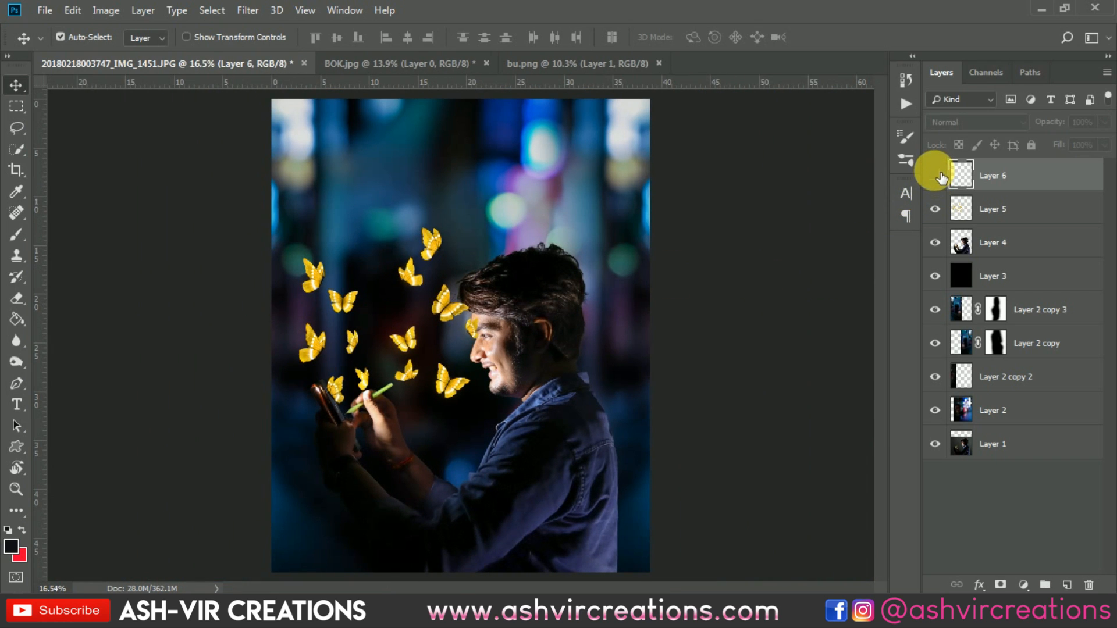
click(934, 211)
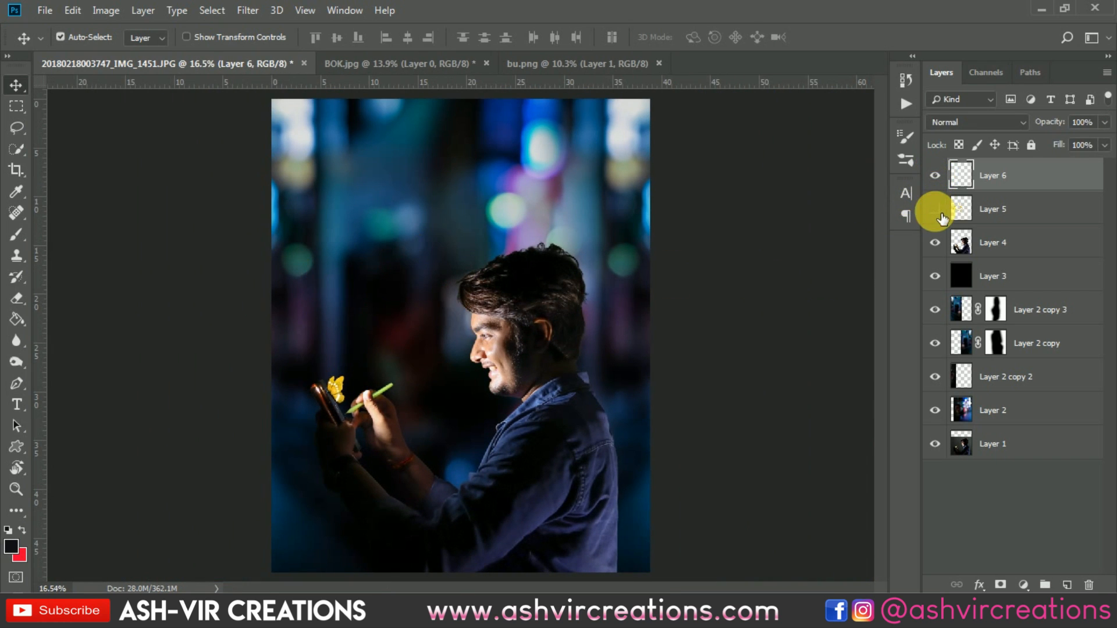
scroll(429, 112, down, 1)
Close BOK.jpg without saving its changes and close bu.png.
click(479, 64)
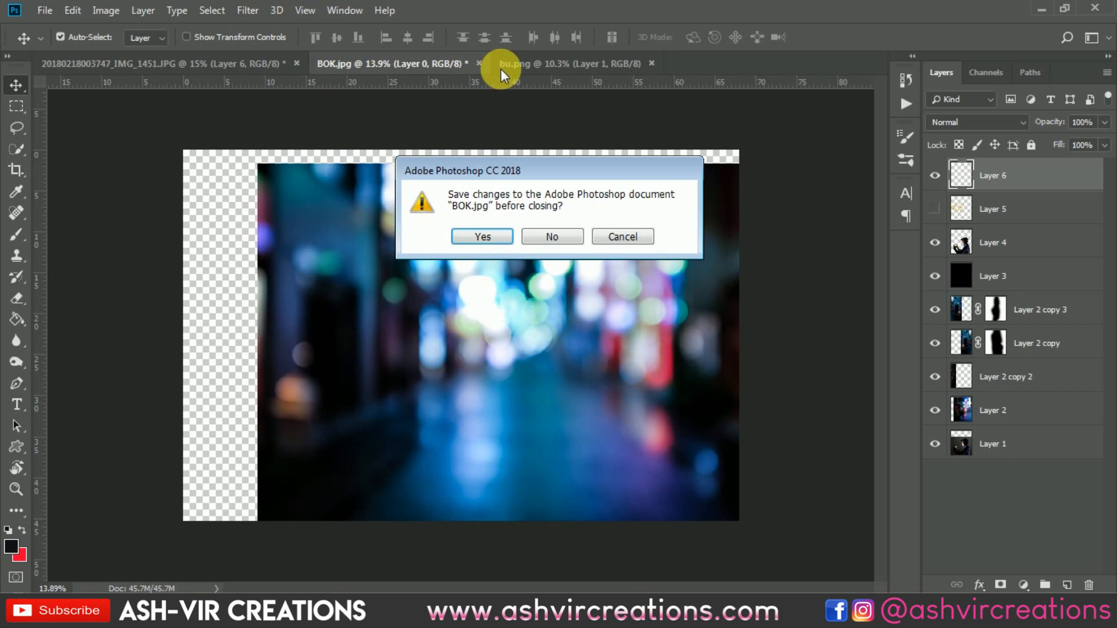
click(552, 237)
click(464, 63)
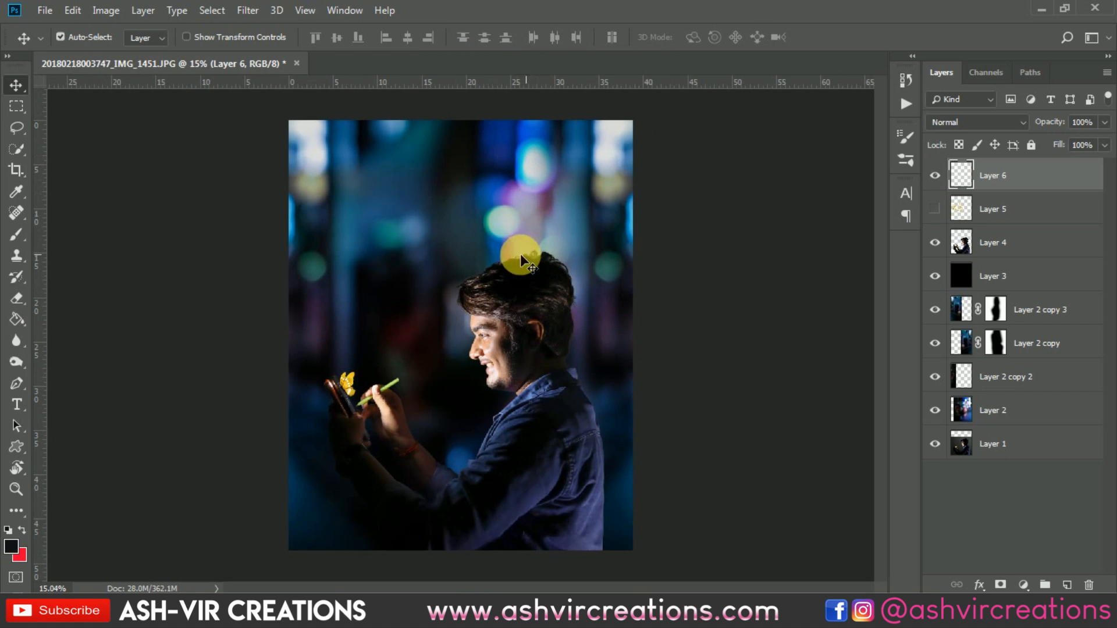
Open the reference image 21.jpg from the Desktop and arrange it beside the composite in a 2-up Vertical layout.
click(49, 12)
click(55, 43)
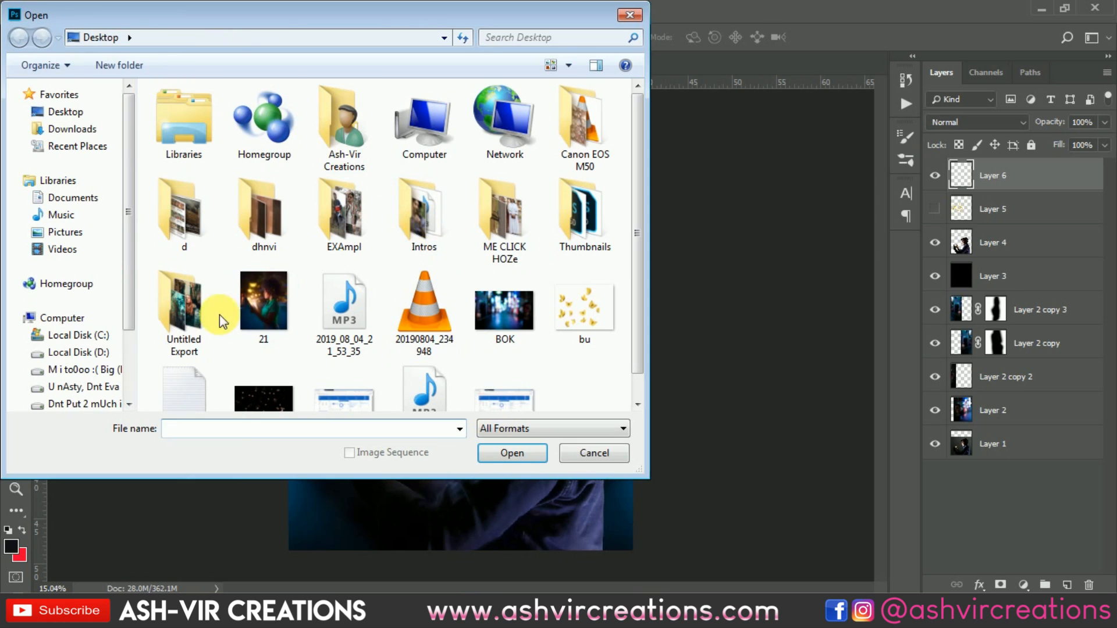
click(260, 309)
double_click(260, 310)
click(347, 10)
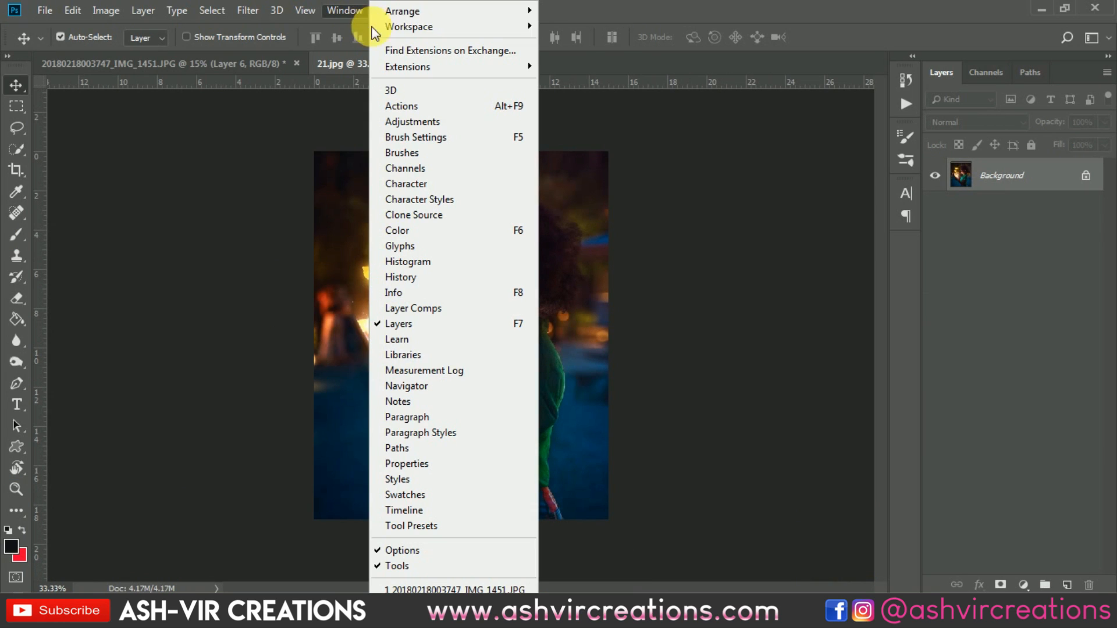
mouse_move(402, 15)
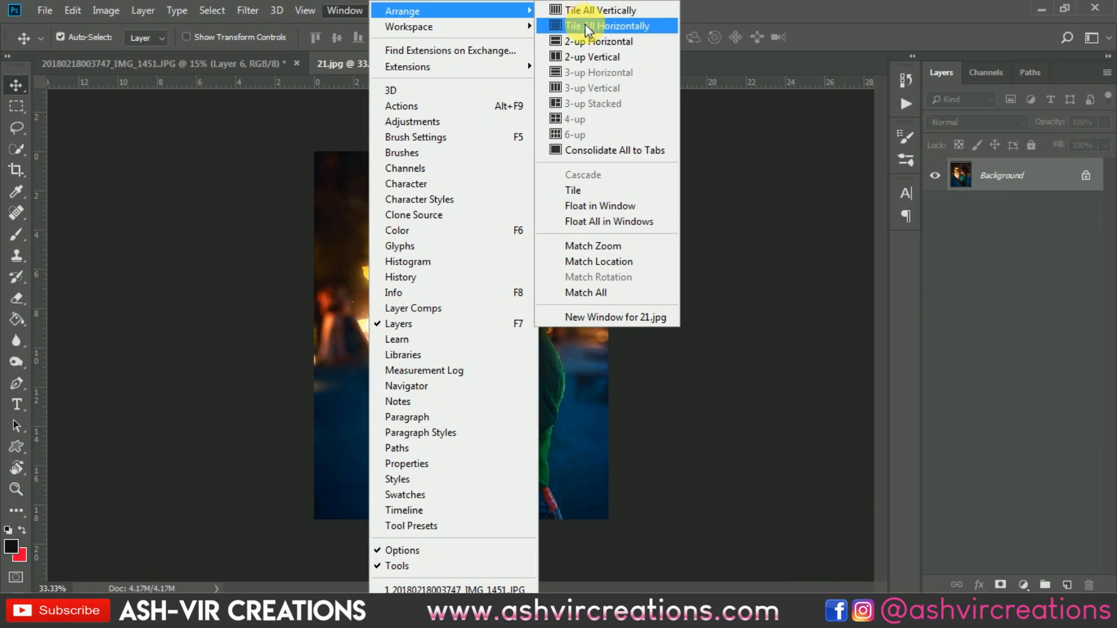
click(585, 57)
click(585, 201)
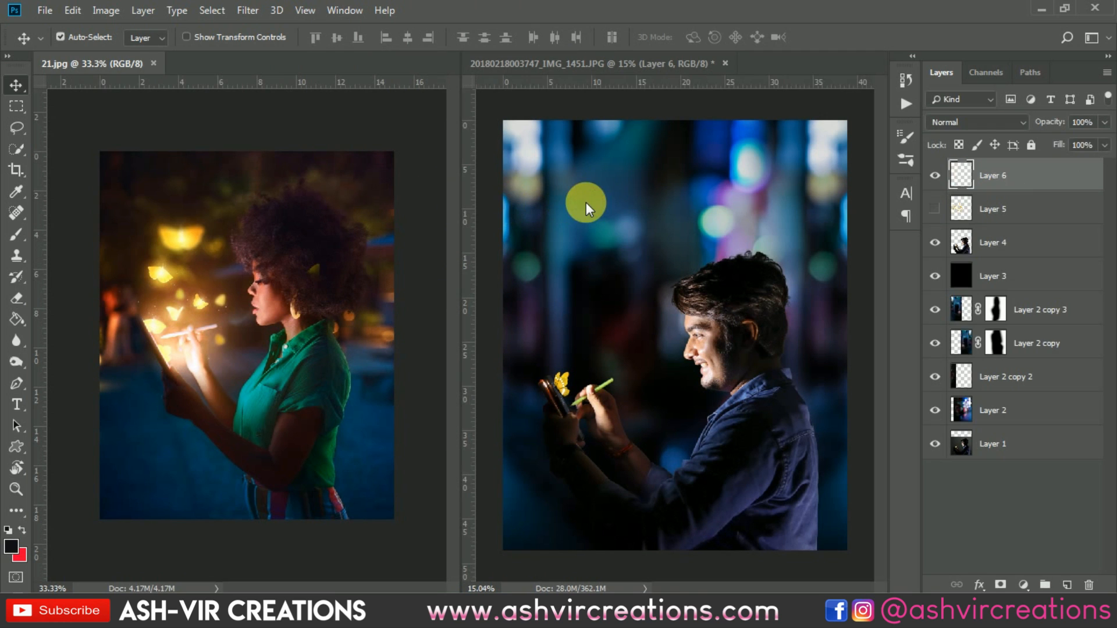
Move the single butterfly on Layer 6 from the phone to just beside the fingertips holding the green pen.
scroll(581, 395, up, 3)
scroll(579, 418, up, 5)
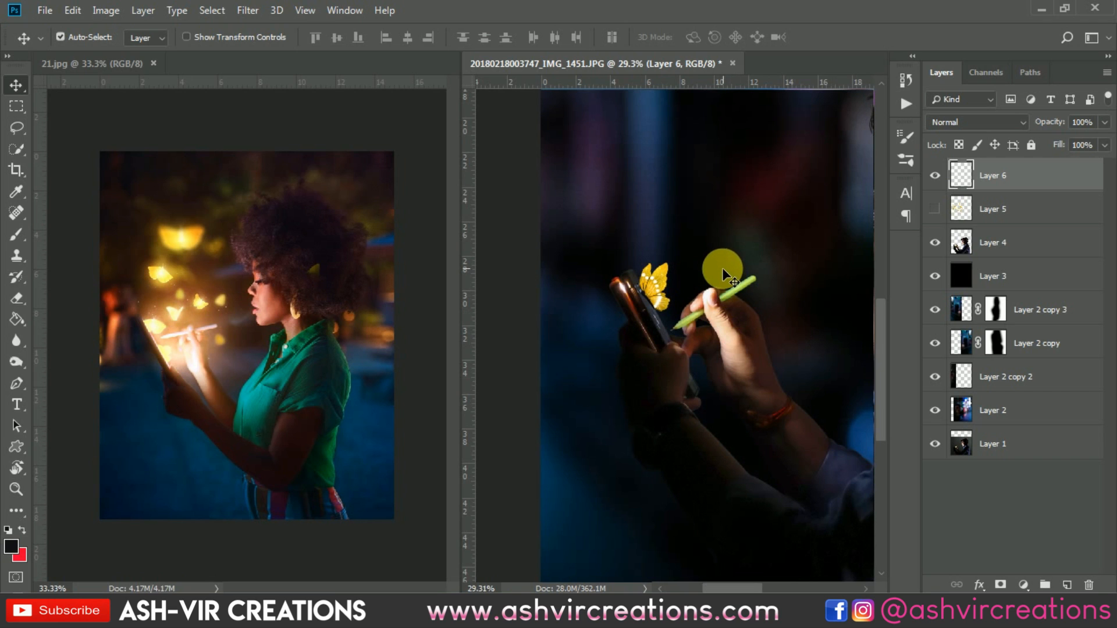
scroll(722, 269, up, 3)
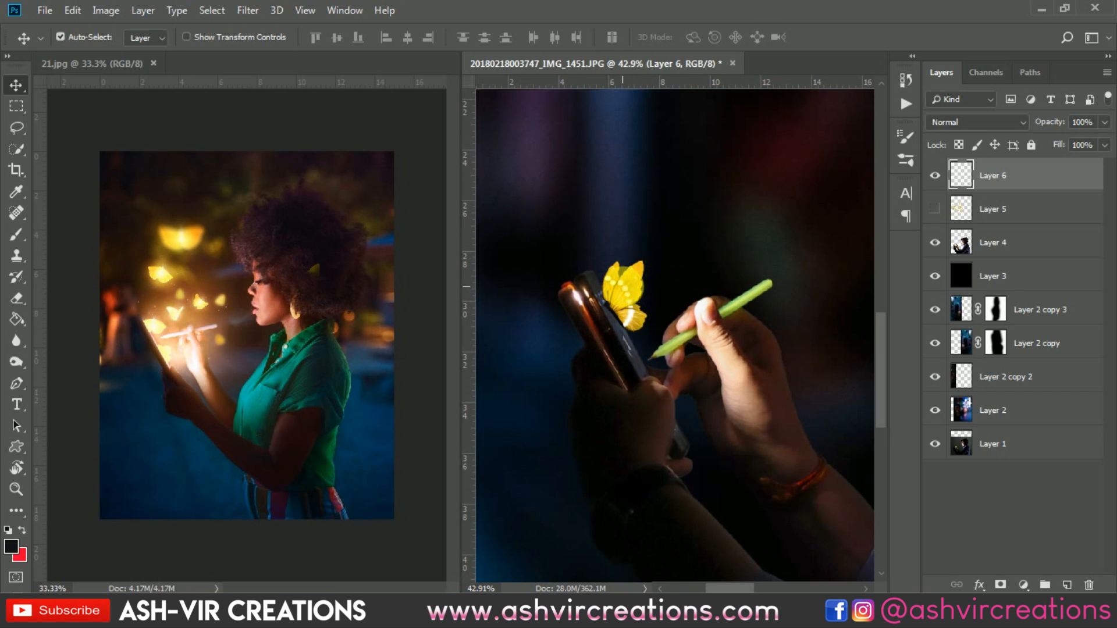
drag(627, 285, 686, 294)
Add a new empty layer directly above Layer 4 and clip it to the man with a clipping mask.
click(1017, 250)
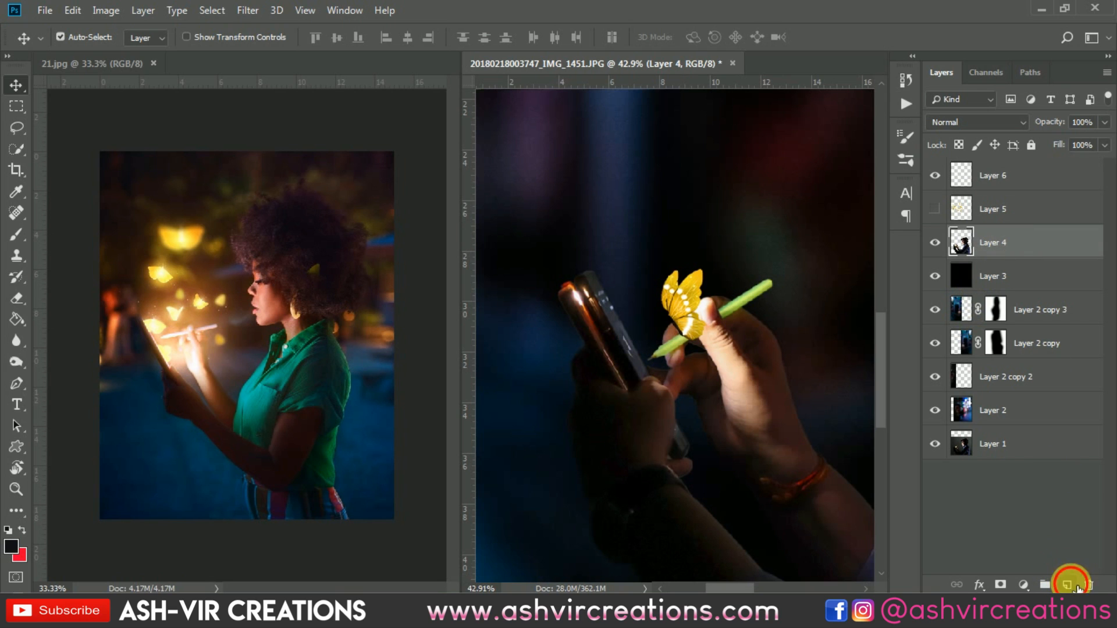
click(1068, 585)
right_click(1019, 244)
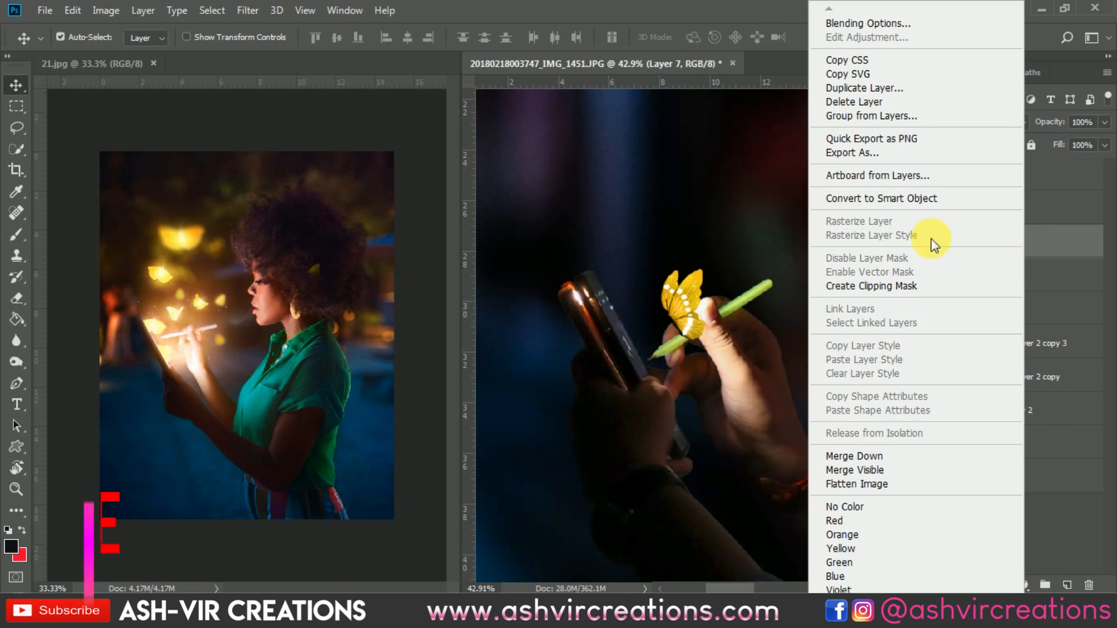
click(880, 285)
Choose the Brush tool and set the foreground color to golden yellow #ffde03.
click(17, 234)
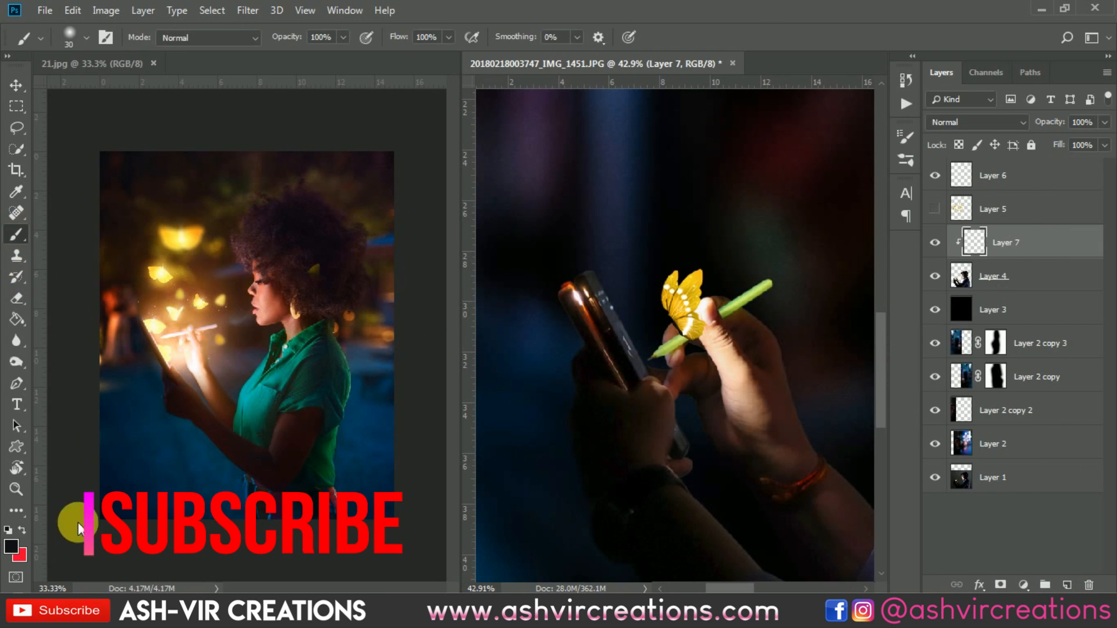
click(19, 552)
drag(906, 389, 910, 483)
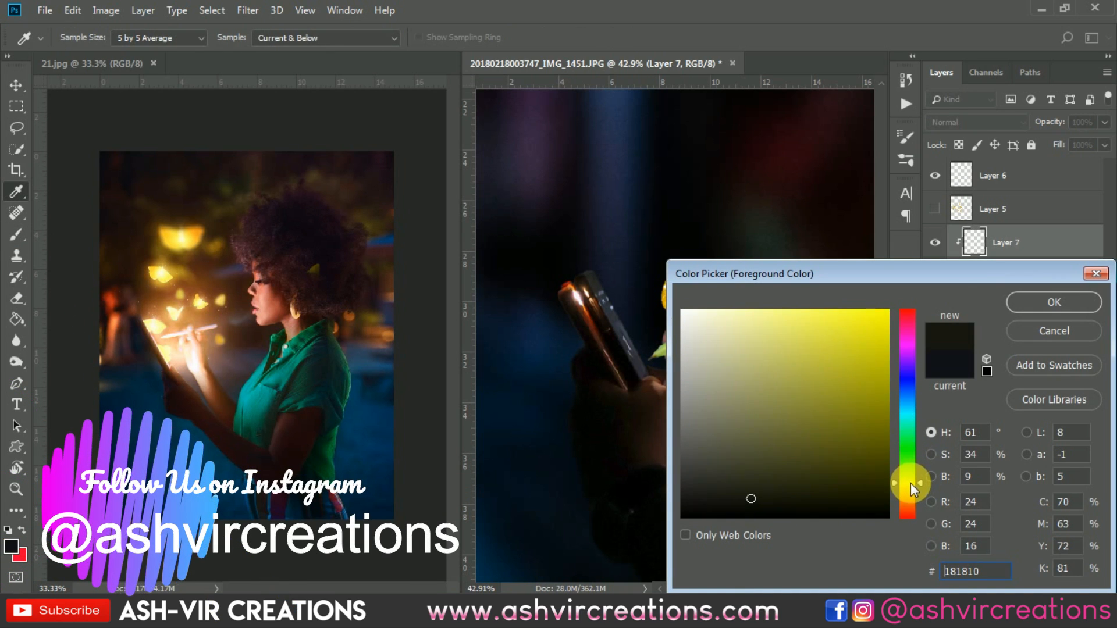
mouse_move(875, 365)
mouse_down()
mouse_move(873, 324)
mouse_move(894, 292)
mouse_up()
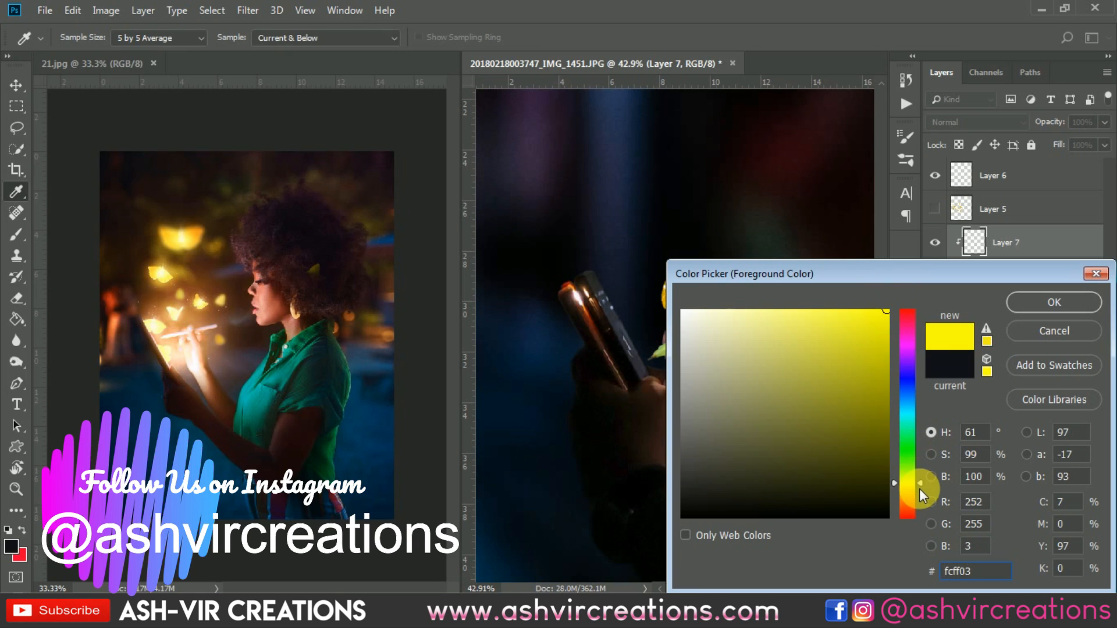
drag(919, 489, 920, 487)
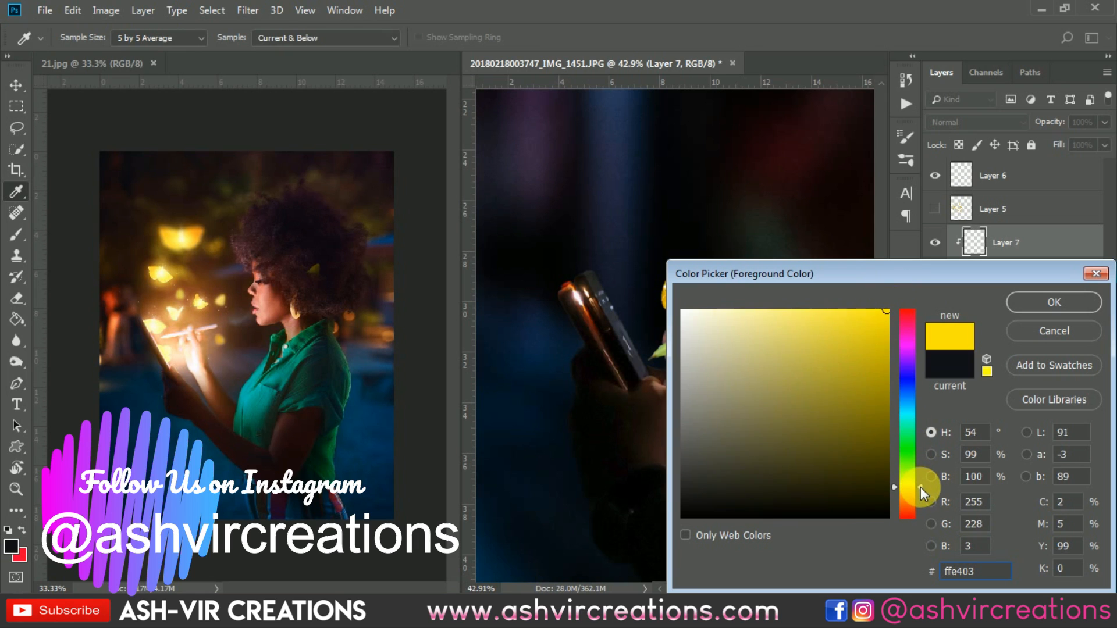
click(1012, 301)
Paint a soft yellow glow on Layer 7 along the phone's edge facing the hand and on the pen tip, using brush sizes of 100–150 px.
scroll(613, 285, up, 3)
right_click(611, 285)
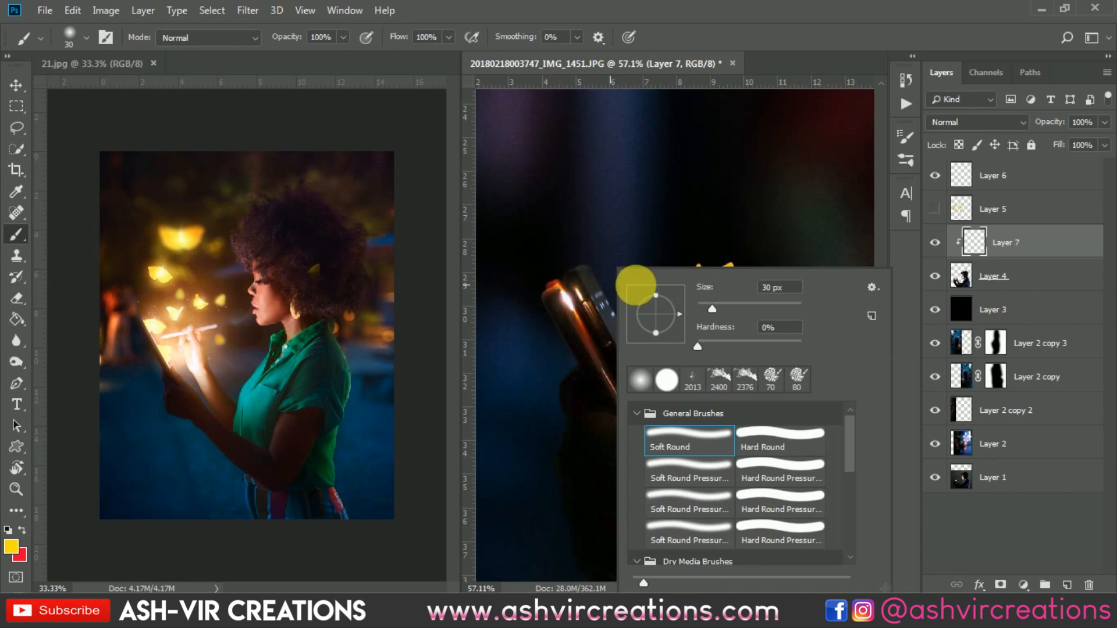
click(745, 303)
click(787, 20)
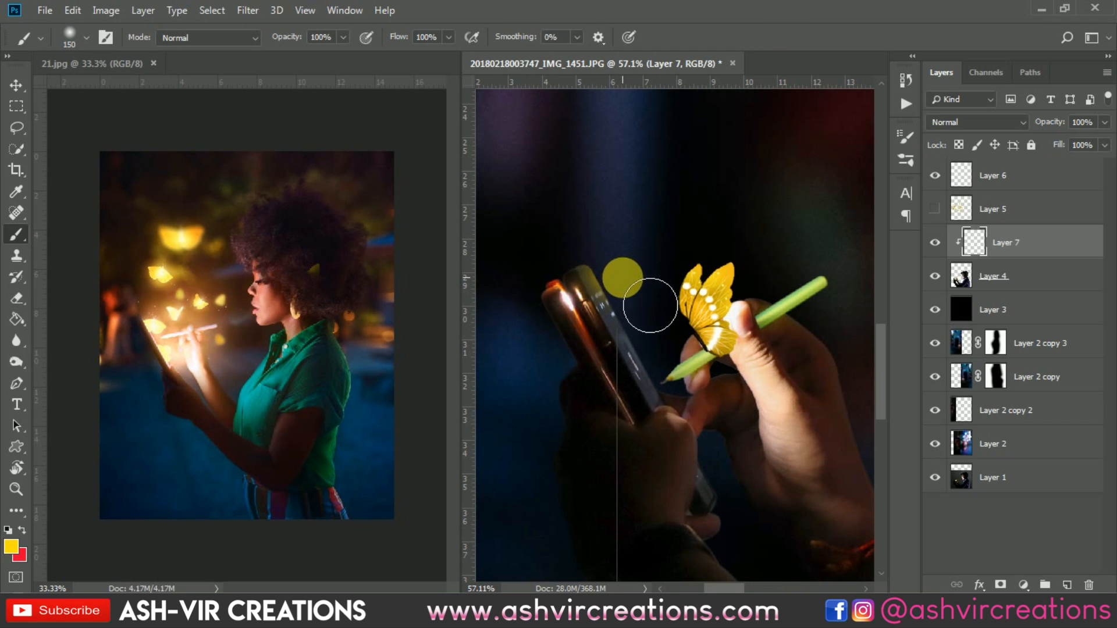
scroll(650, 305, up, 2)
mouse_move(656, 319)
mouse_down()
mouse_move(653, 337)
mouse_move(685, 370)
mouse_up()
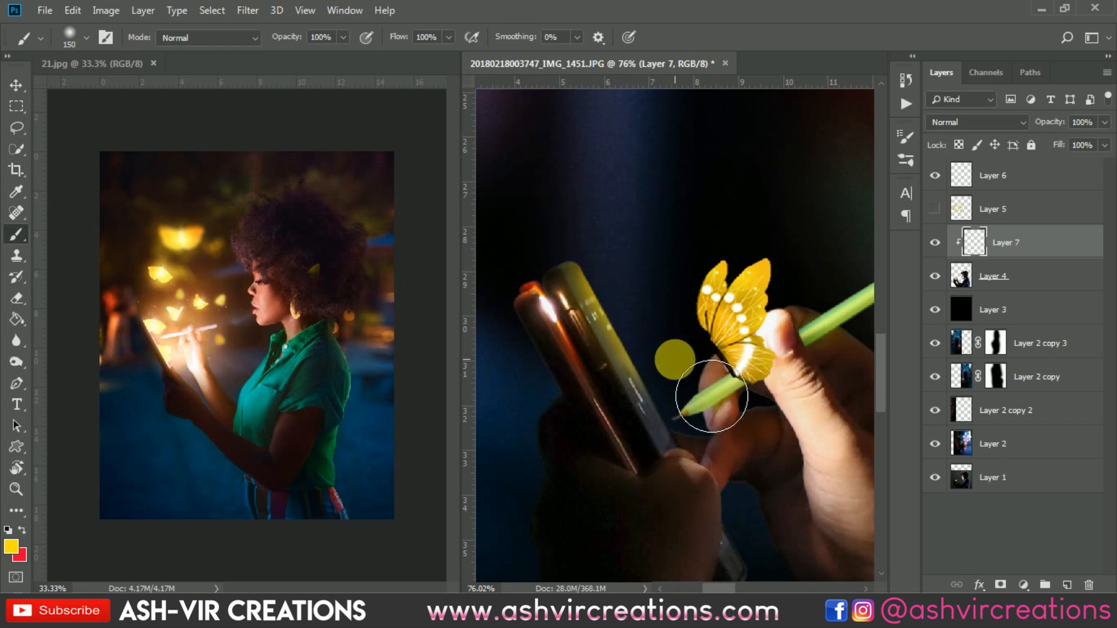
scroll(708, 399, up, 2)
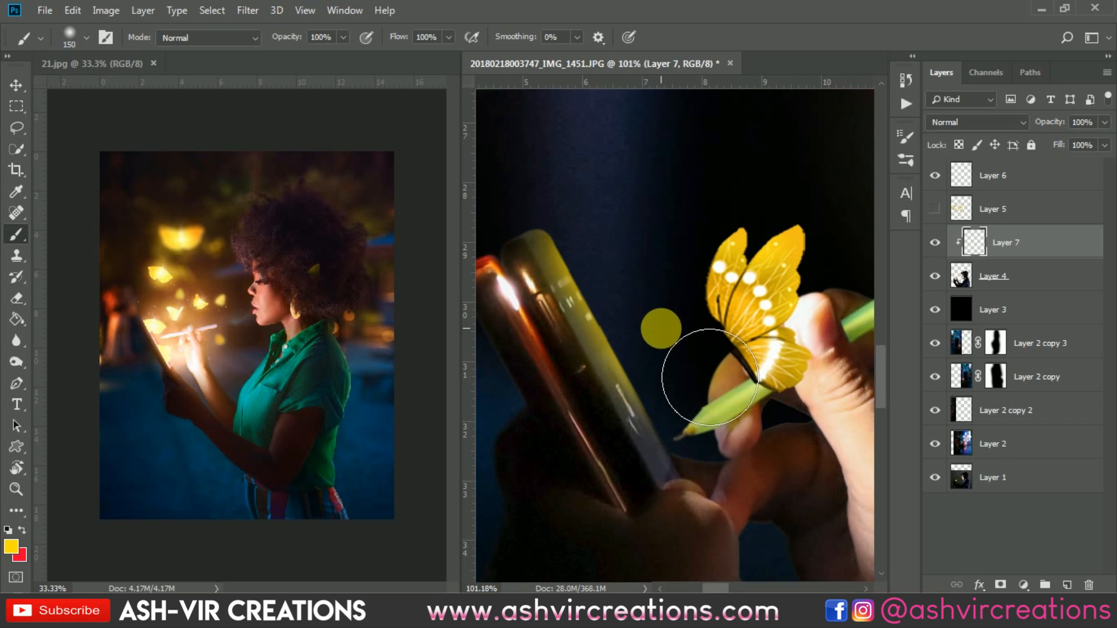
key(bracketleft)
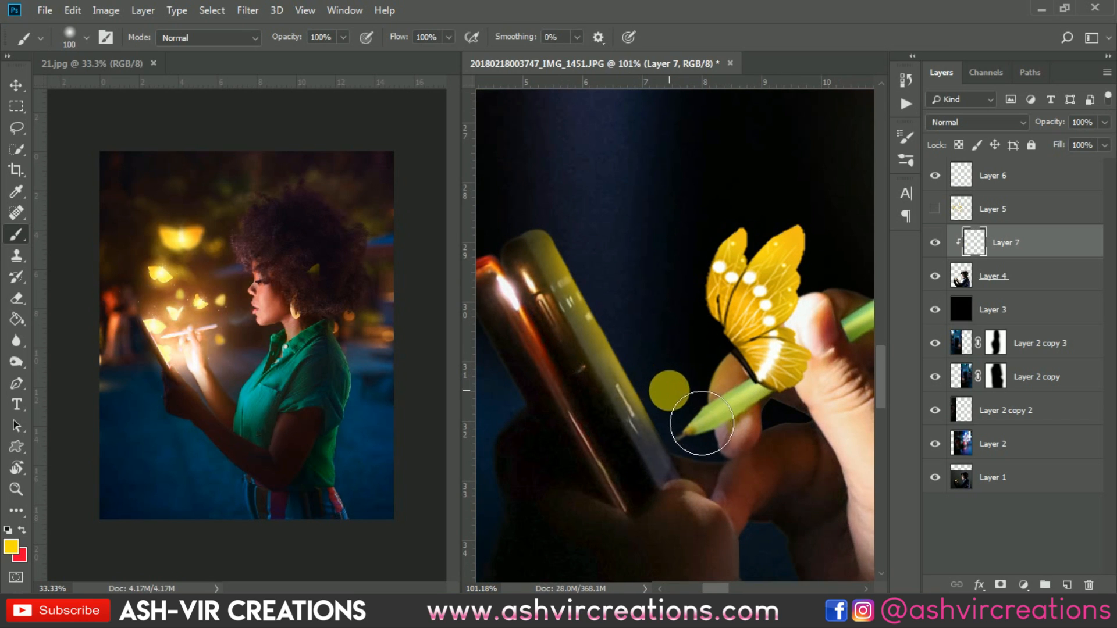
key(bracketright)
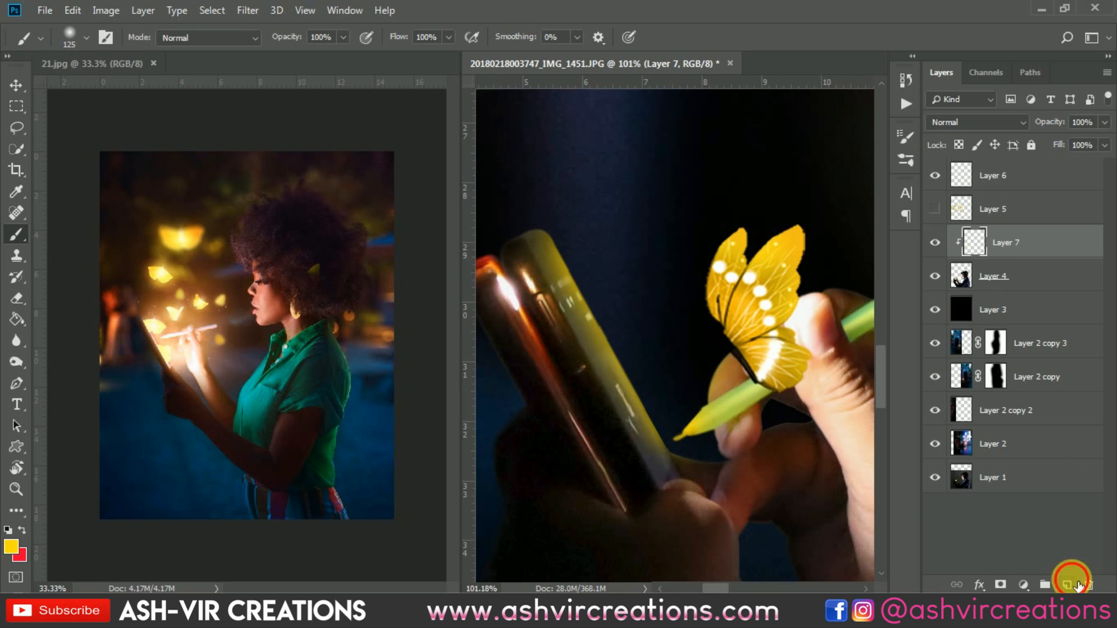
Add a new layer above Layer 7, clip it to the man, and set the foreground color to pale orange, about #ffd27a.
click(1075, 584)
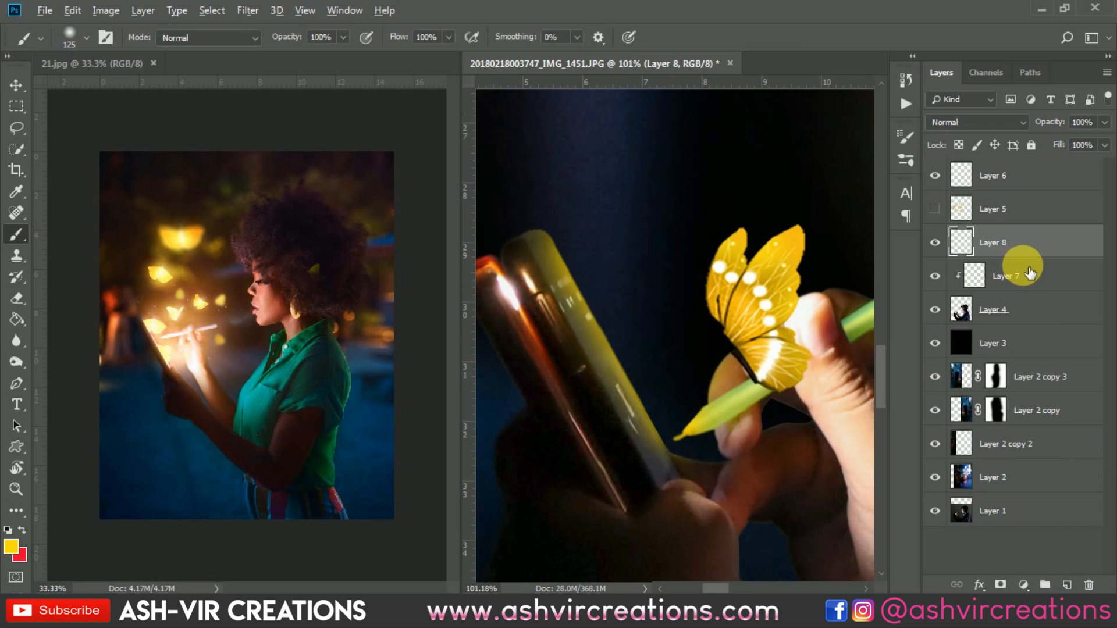
alt+click(1031, 260)
click(12, 544)
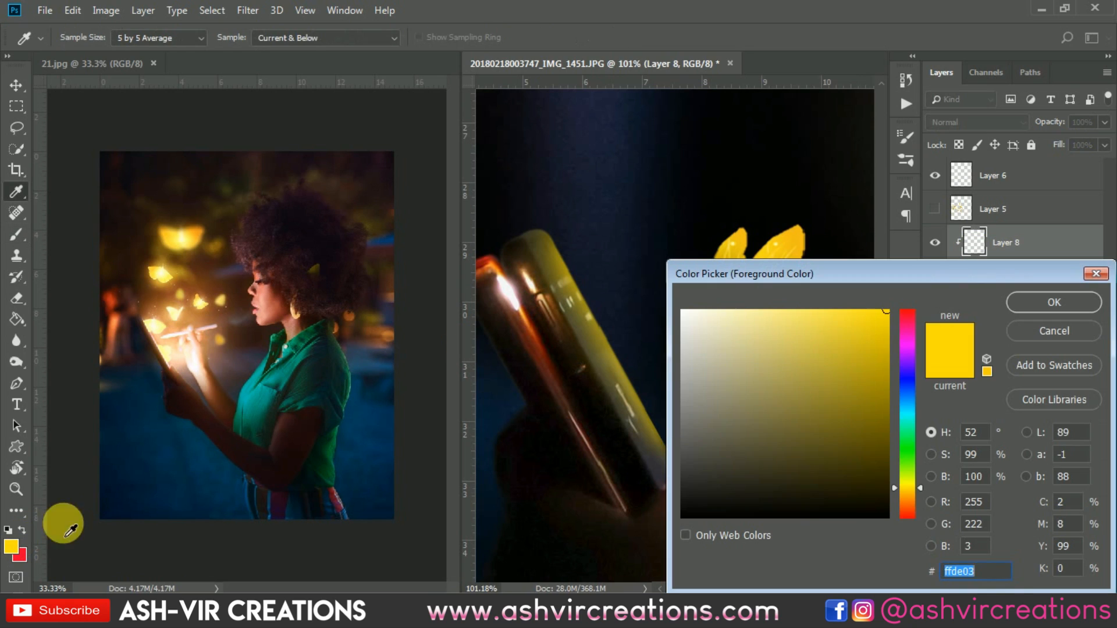
drag(905, 490, 906, 495)
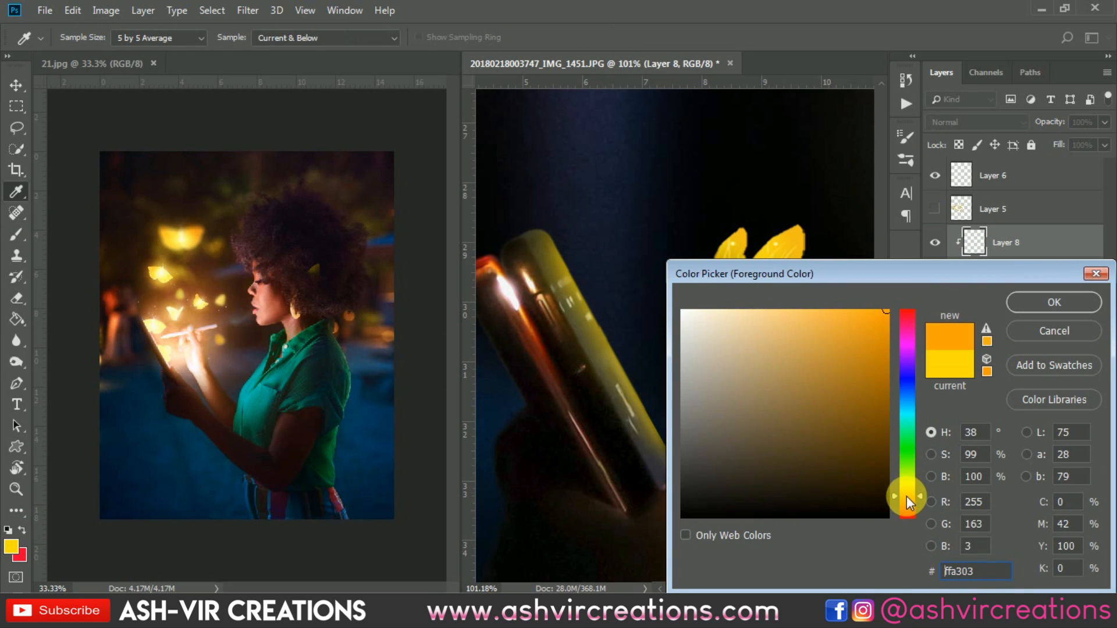
drag(846, 332, 797, 316)
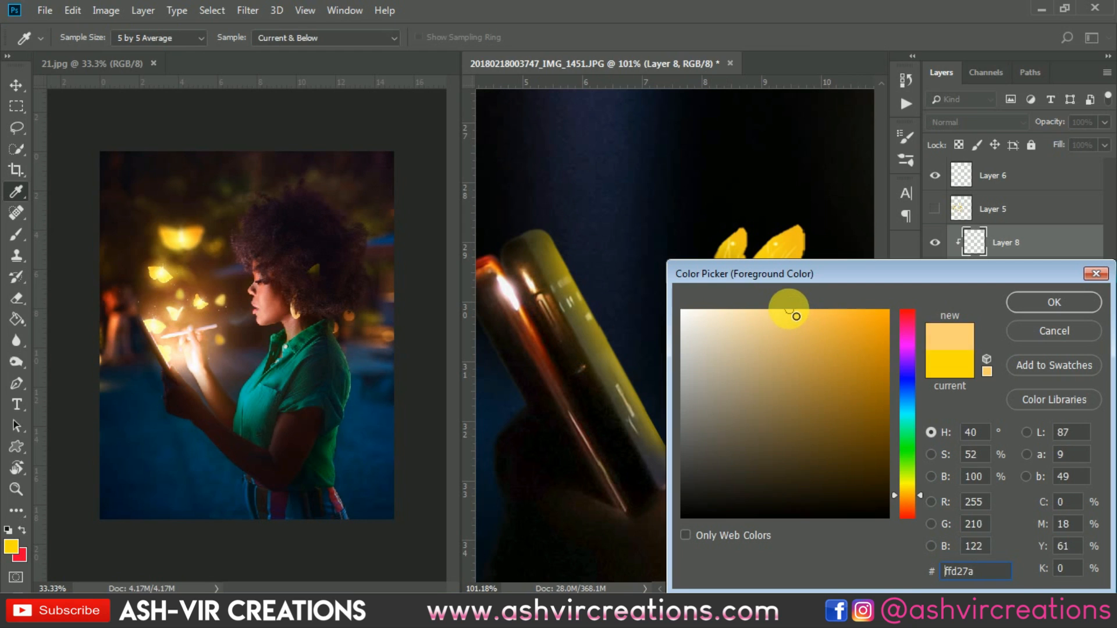
click(1028, 296)
Brush pale orange light on Layer 8 over the phone's edge, the pen tip and the fingers beside it.
key(b)
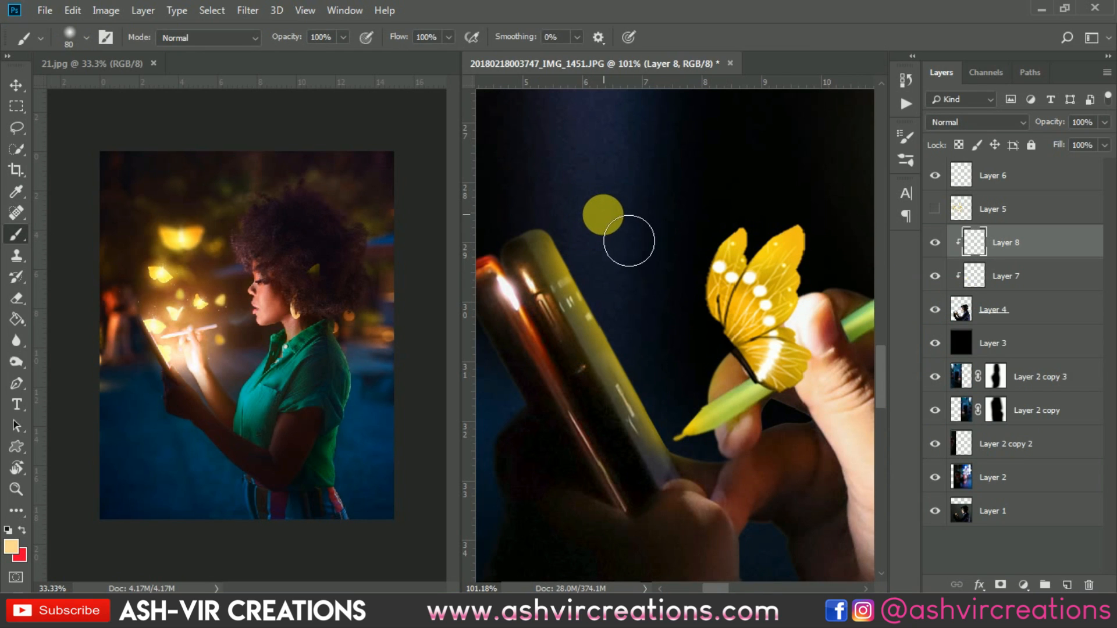
mouse_move(613, 255)
mouse_down()
mouse_move(640, 308)
mouse_move(664, 321)
mouse_move(653, 300)
mouse_move(690, 383)
mouse_up()
key(bracketright)
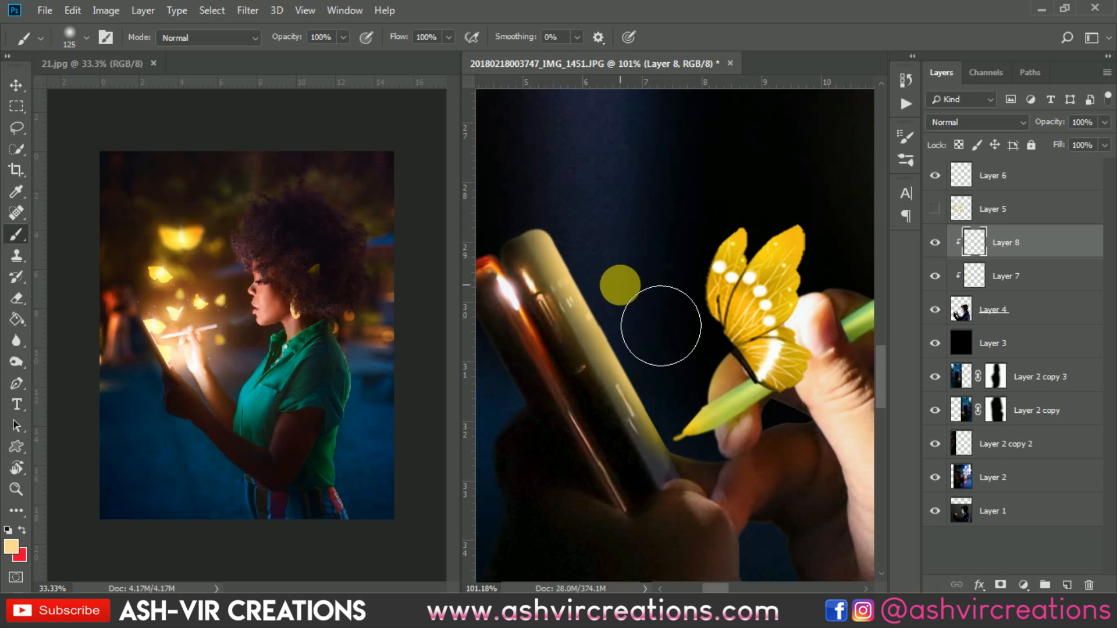
scroll(661, 325, up, 1)
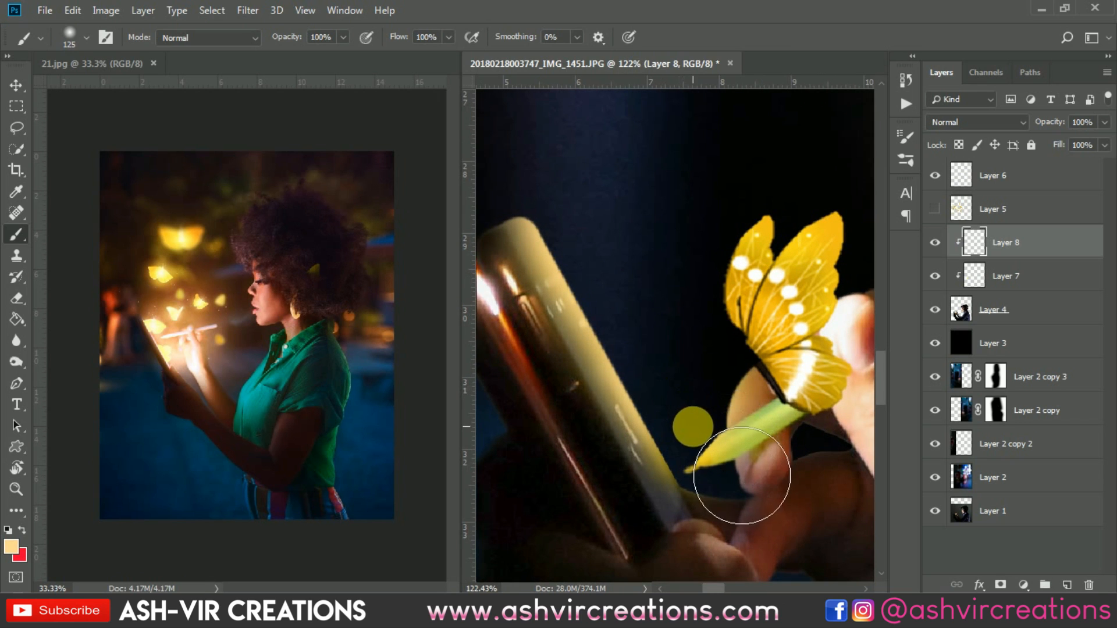
drag(728, 469, 733, 500)
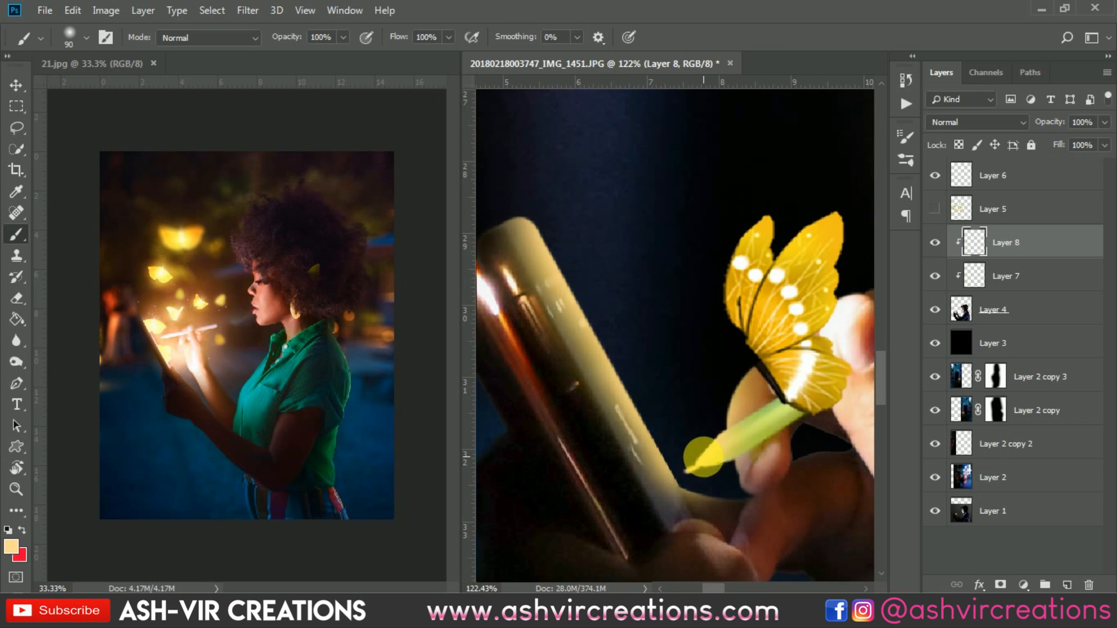
scroll(703, 456, down, 1)
drag(731, 483, 718, 426)
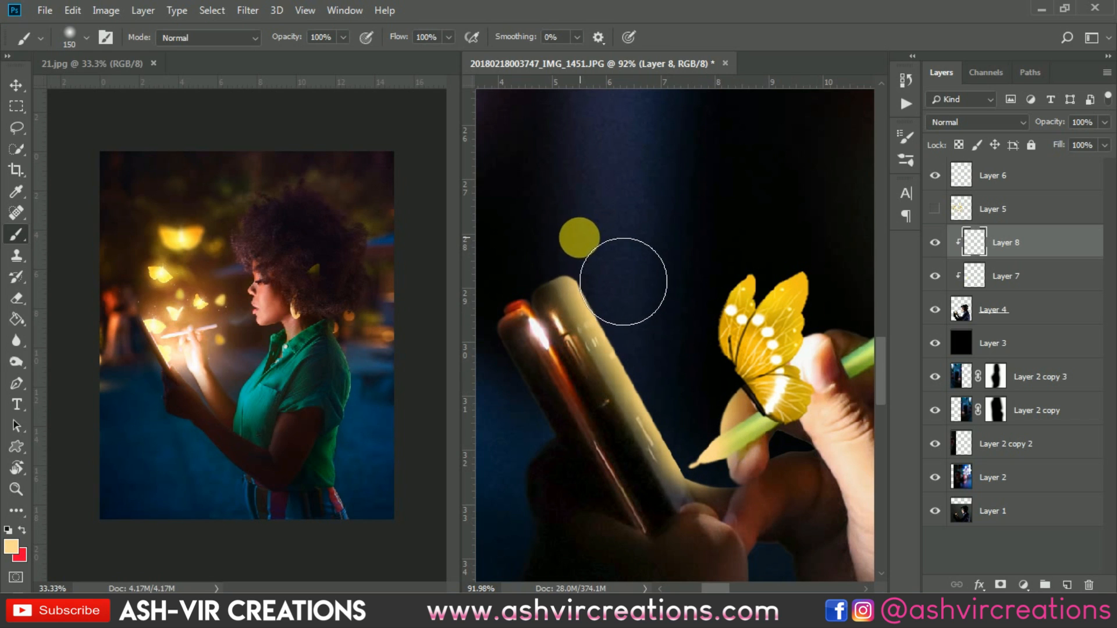
Set Layer 8's blend mode to Screen and compare the image with and without that layer.
scroll(633, 270, up, 1)
scroll(698, 351, down, 3)
scroll(652, 349, up, 2)
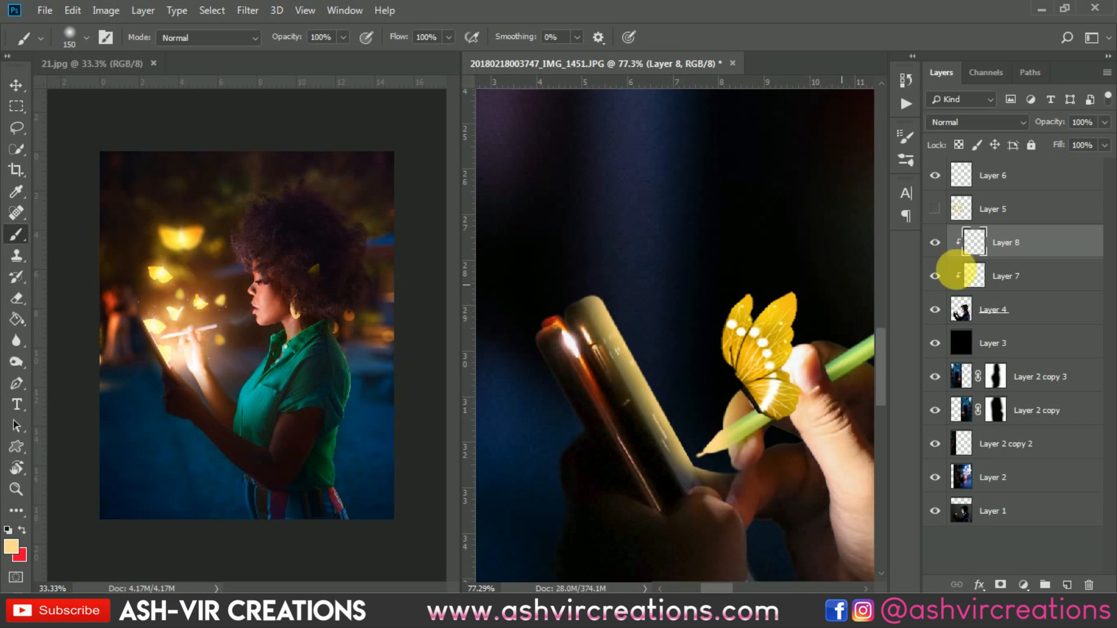
click(997, 121)
click(961, 260)
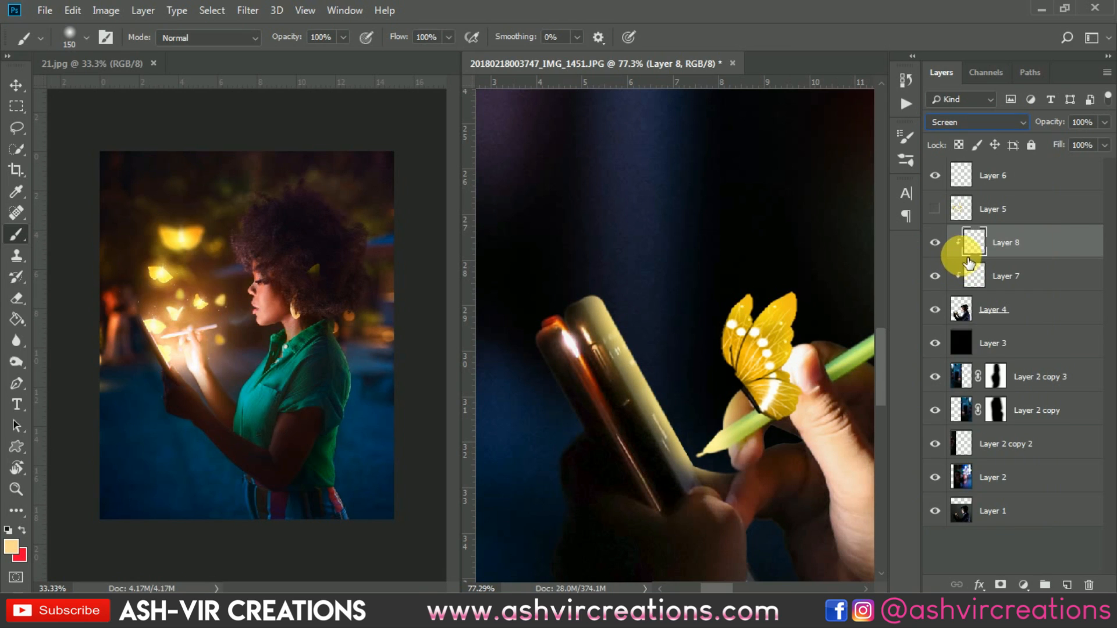
click(947, 242)
click(947, 242)
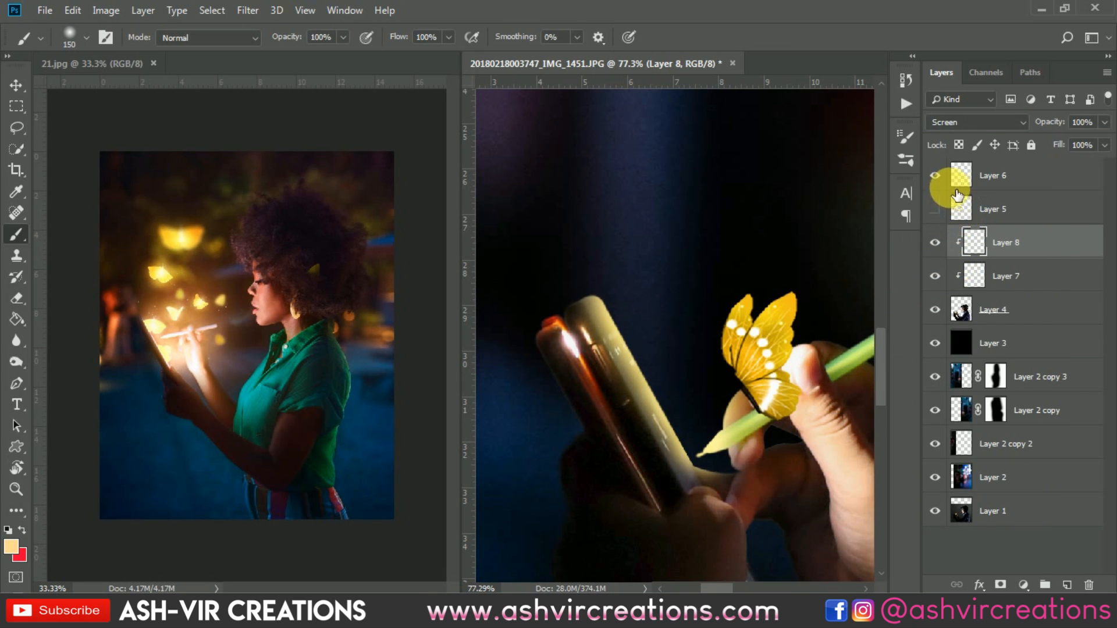
Move the Layer 6 butterfly from the fingertips to just beside the phone's lit edge.
click(934, 175)
click(934, 176)
click(970, 180)
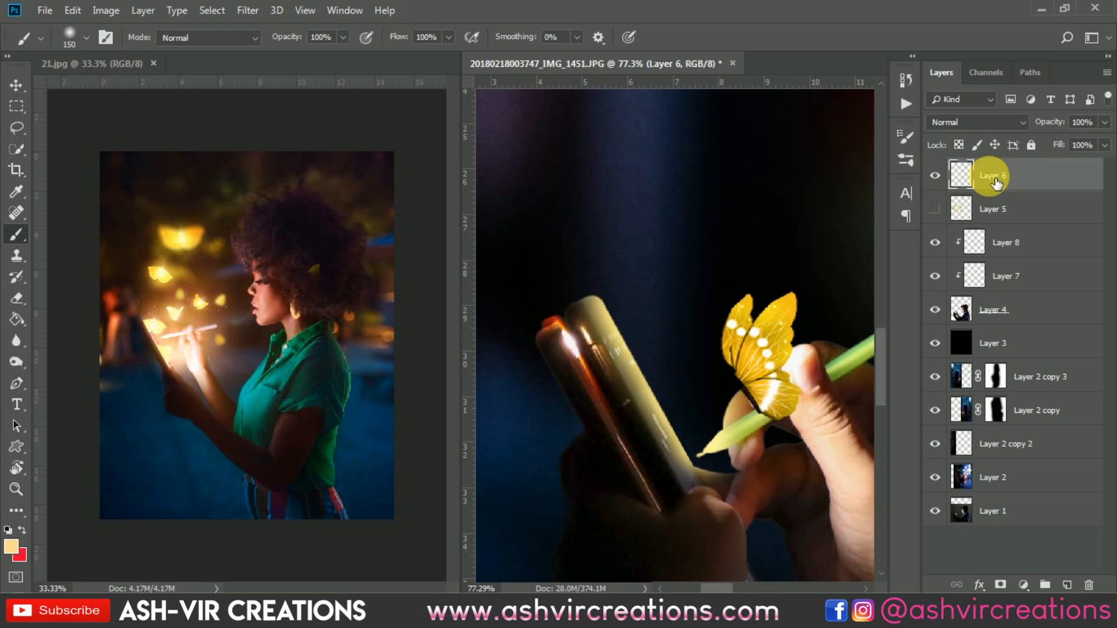
click(17, 86)
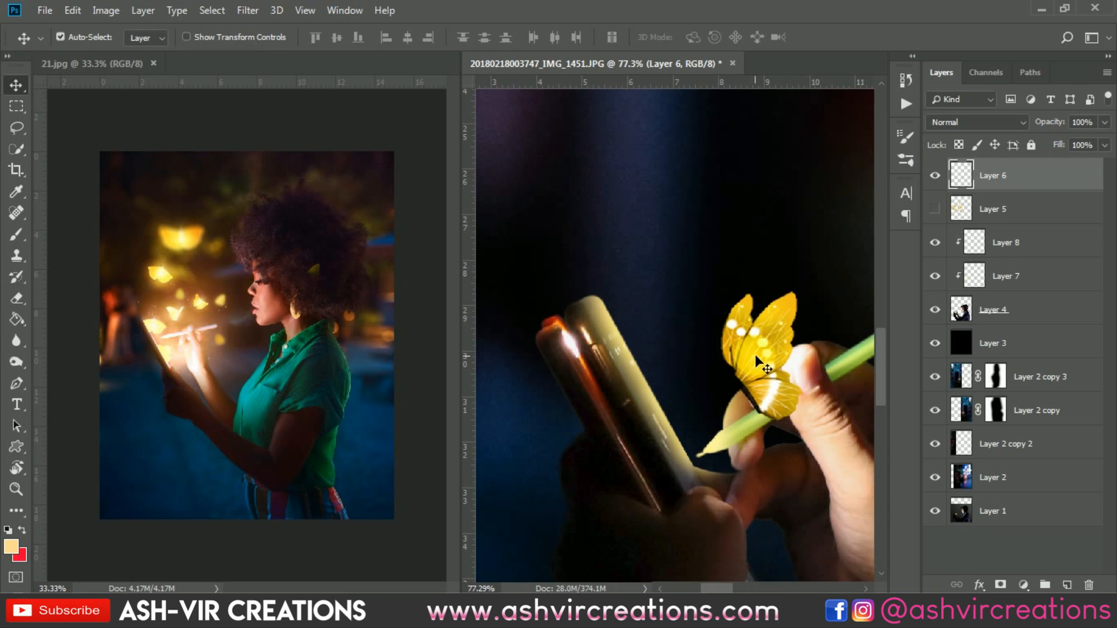
drag(750, 352, 663, 348)
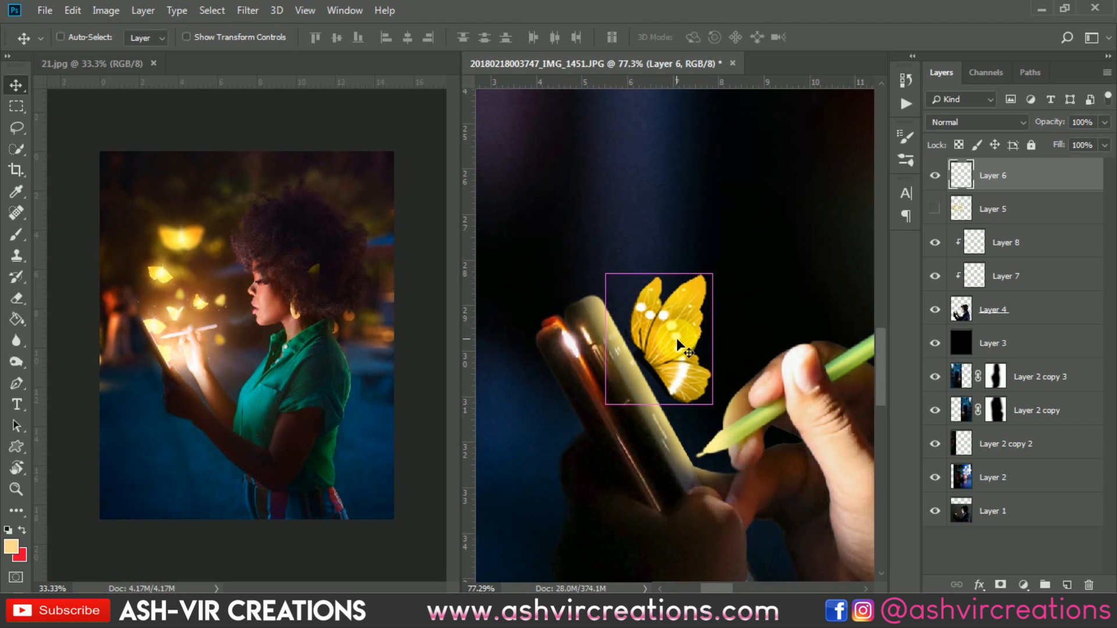
key(ctrl+plus)
drag(744, 343, 732, 260)
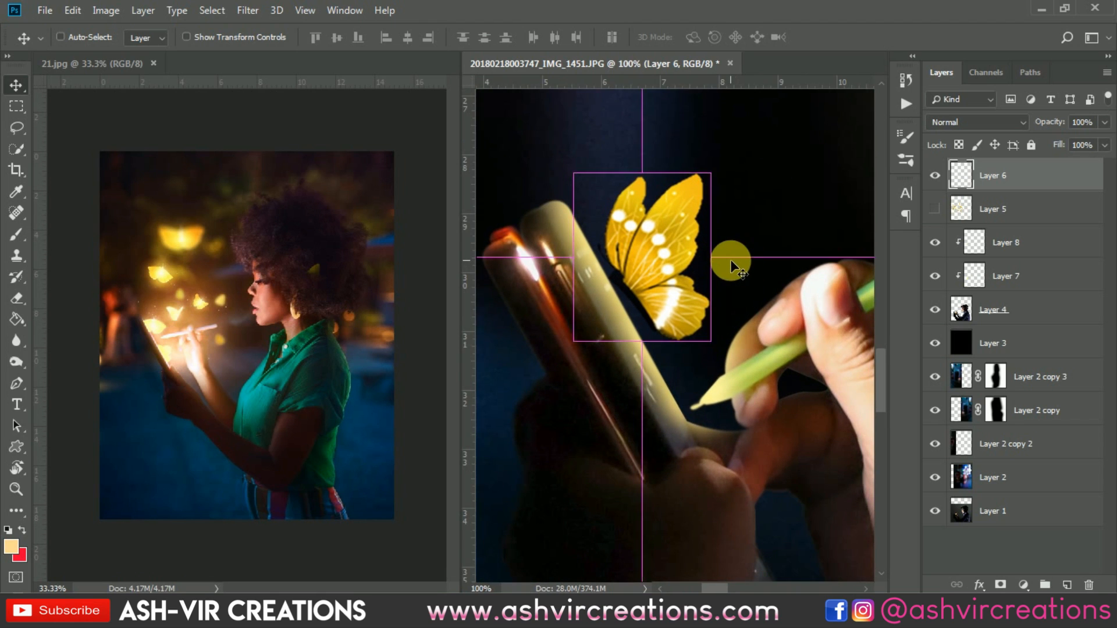
Scale the butterfly to about 53%, rotate it about 12°, and perch its body on the phone's lit edge.
key(ctrl+t)
drag(719, 180, 665, 329)
mouse_move(703, 269)
mouse_down()
mouse_move(716, 301)
mouse_move(708, 287)
mouse_up()
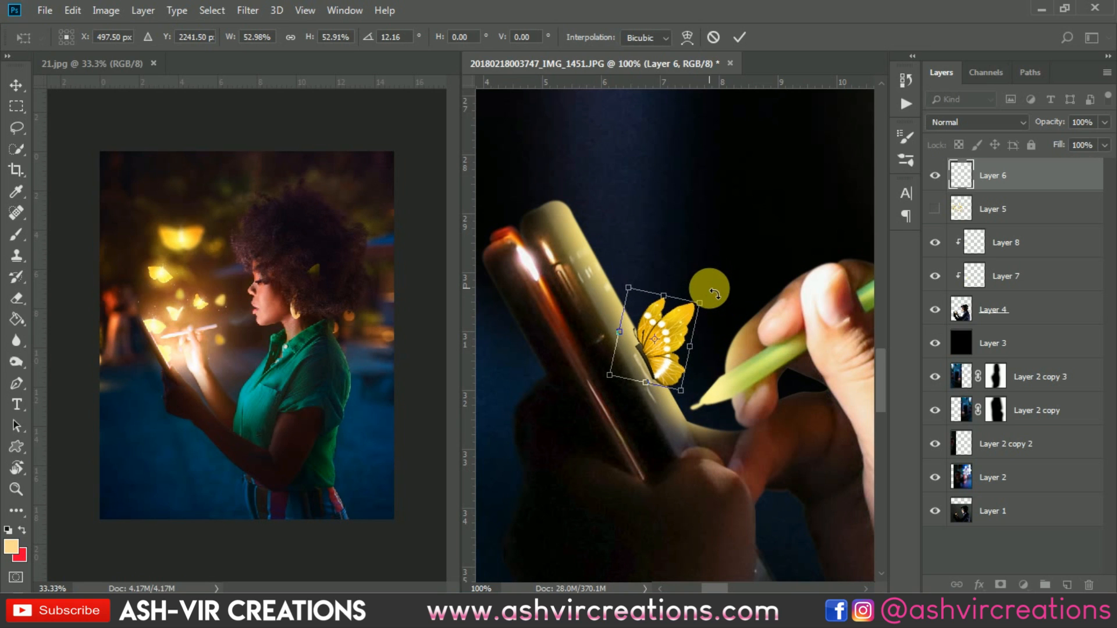
key(Return)
scroll(671, 337, up, 7)
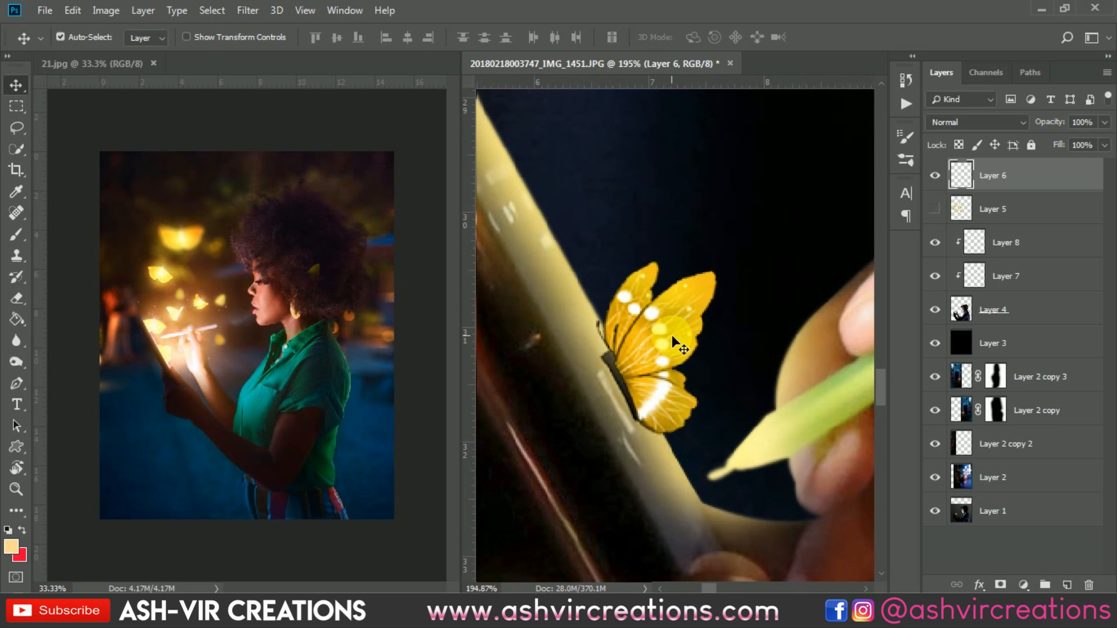
drag(670, 334, 677, 332)
drag(680, 340, 680, 331)
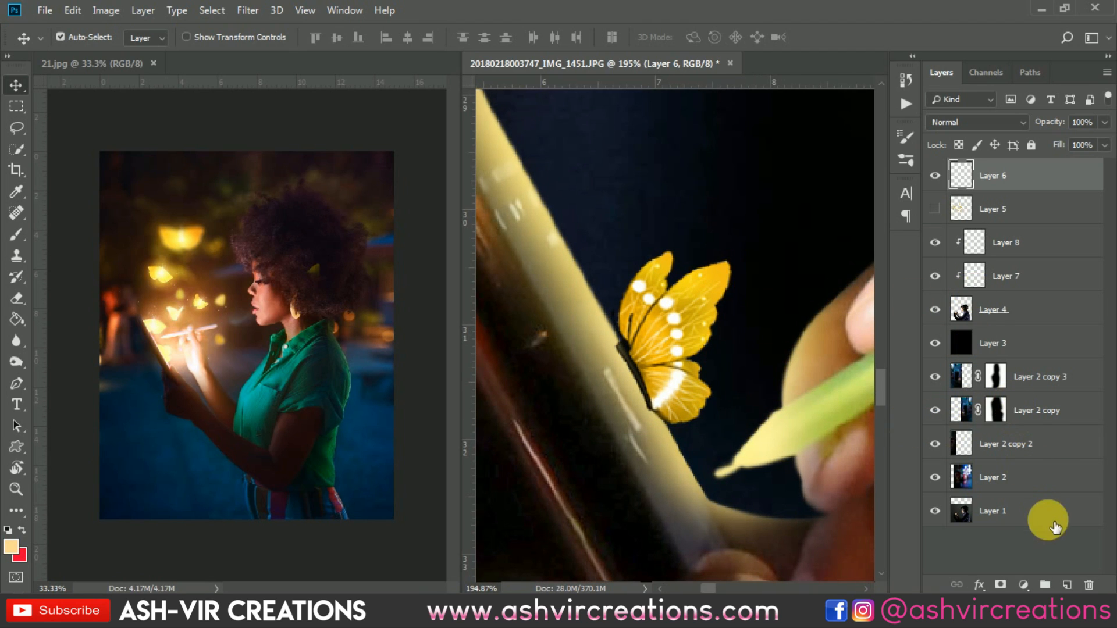
Add a new layer above Layer 6, clip it to the butterfly, and brush pale orange over the whole butterfly.
click(1067, 584)
right_click(1037, 184)
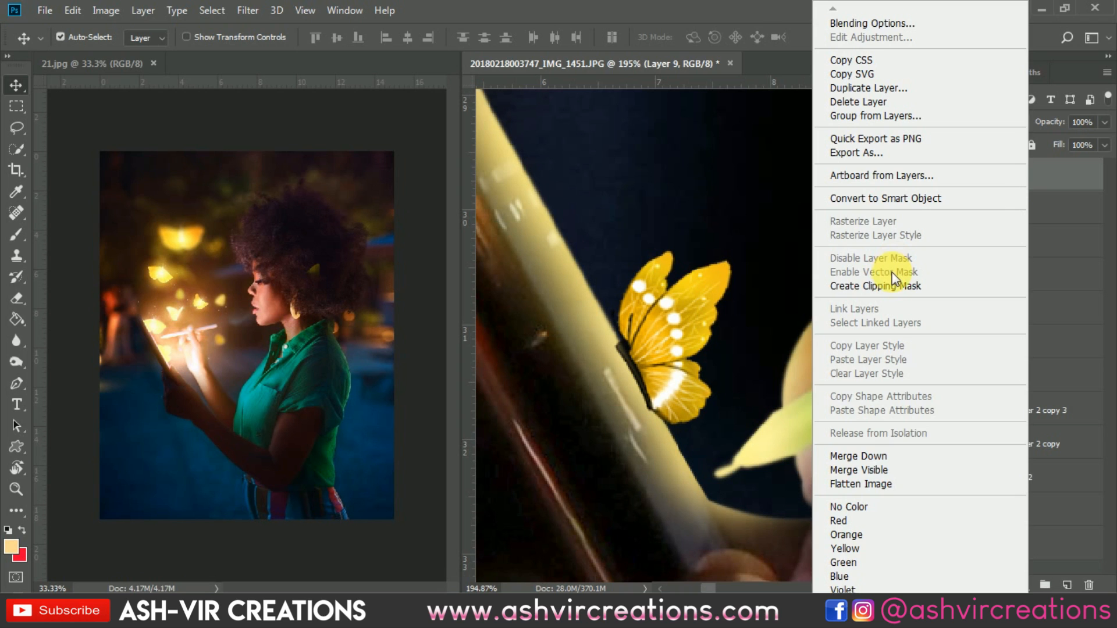
click(884, 285)
click(17, 234)
mouse_move(608, 414)
mouse_down()
mouse_move(693, 393)
mouse_move(767, 351)
mouse_move(785, 373)
mouse_move(834, 358)
mouse_up()
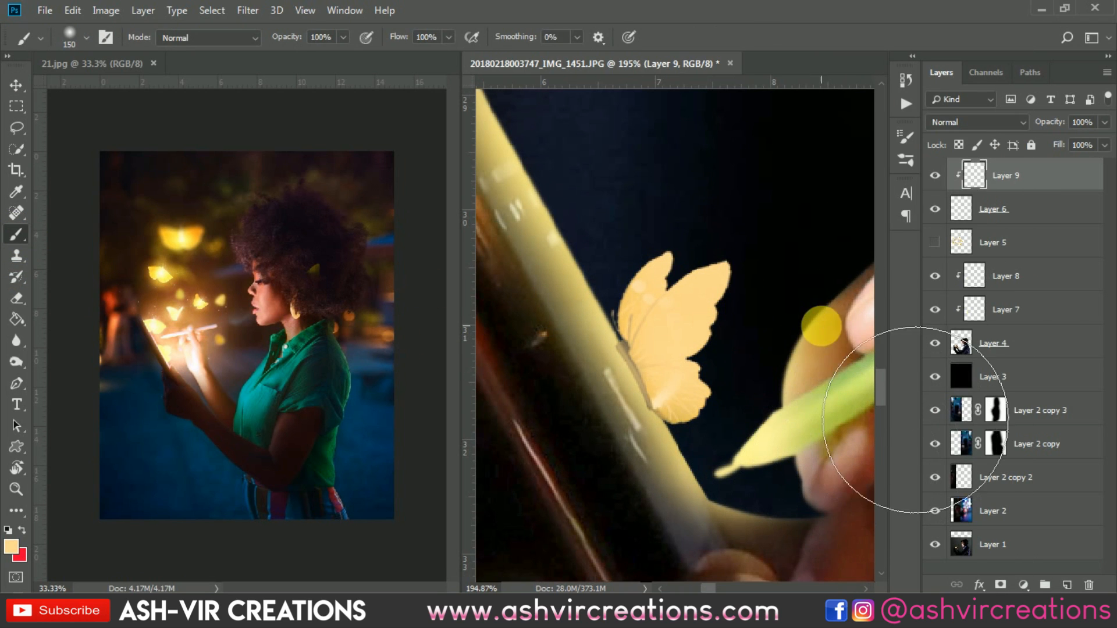
Set Layer 9's blend mode to Screen and compare the butterfly with and without that layer.
click(962, 124)
click(945, 256)
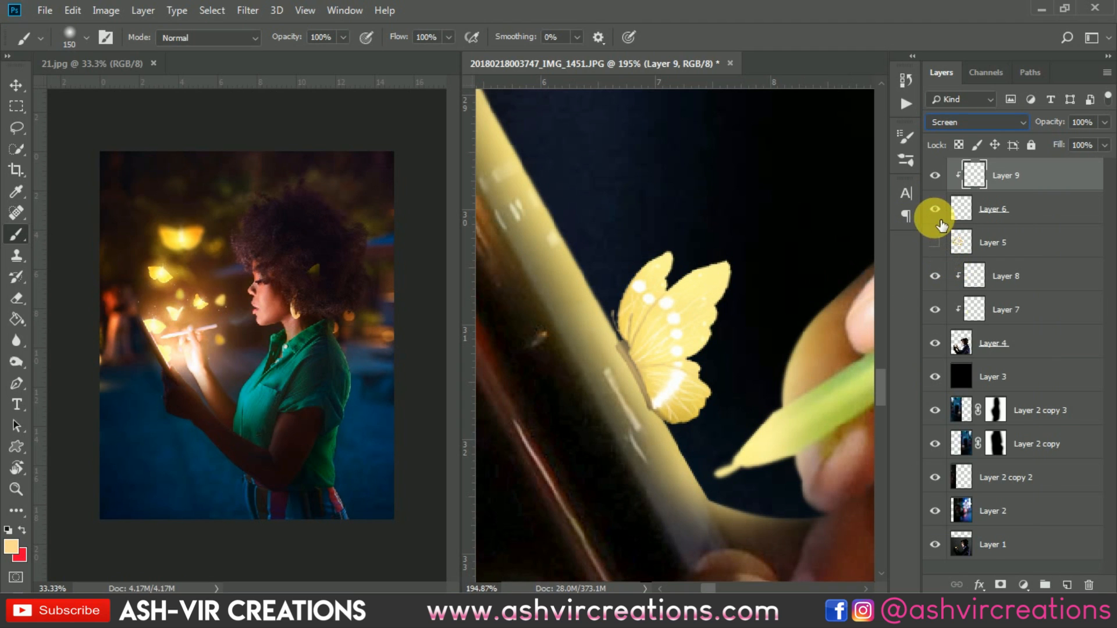
click(942, 180)
click(943, 181)
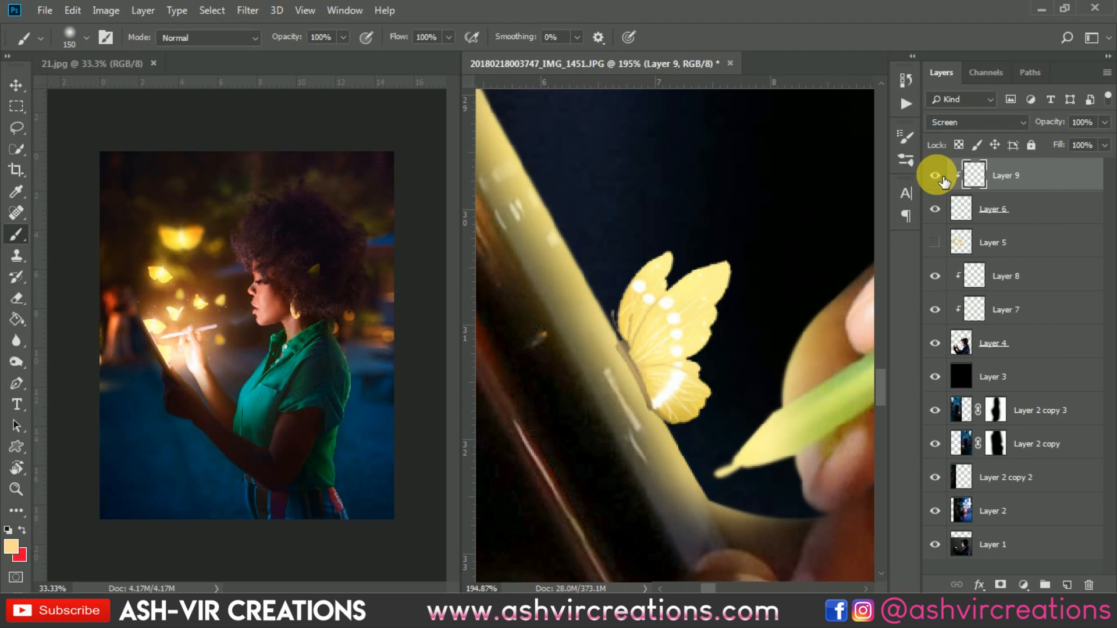
Add a second layer clipped to the perched butterfly and brush soft pale orange along its body and inner wings.
click(1067, 584)
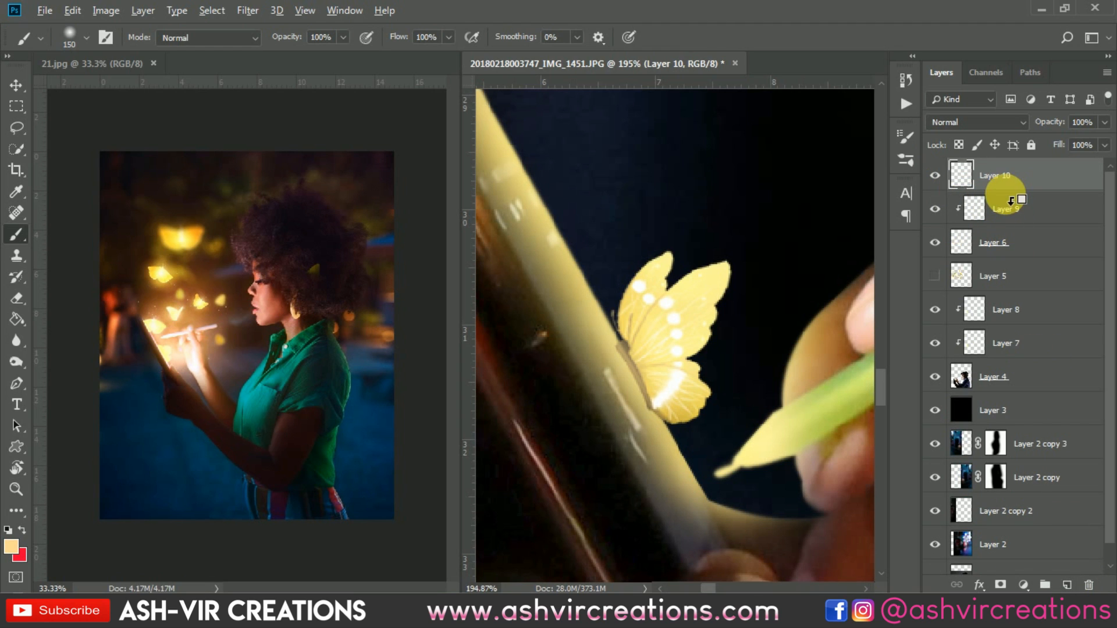
alt+click(997, 192)
mouse_move(647, 307)
mouse_down()
mouse_move(612, 450)
mouse_move(662, 471)
mouse_move(662, 507)
mouse_move(686, 552)
mouse_move(669, 561)
mouse_move(608, 432)
mouse_move(616, 397)
mouse_up()
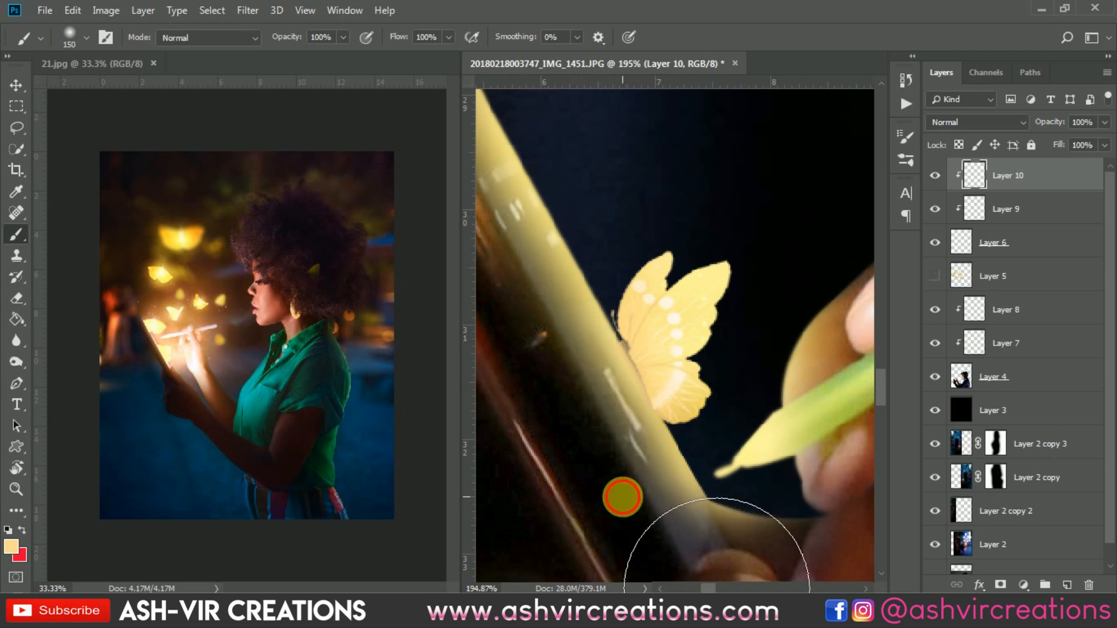
key(ctrl+u)
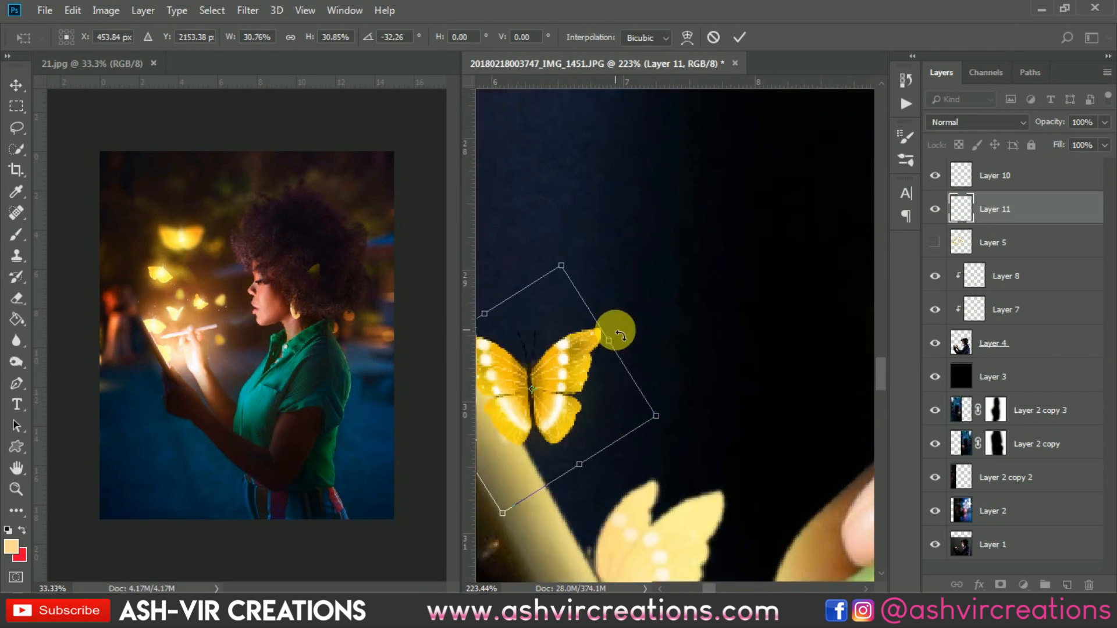
Tint the second butterfly on the phone's upper edge with clipped layers of pale yellow and orange, and merge them with it.
click(1068, 585)
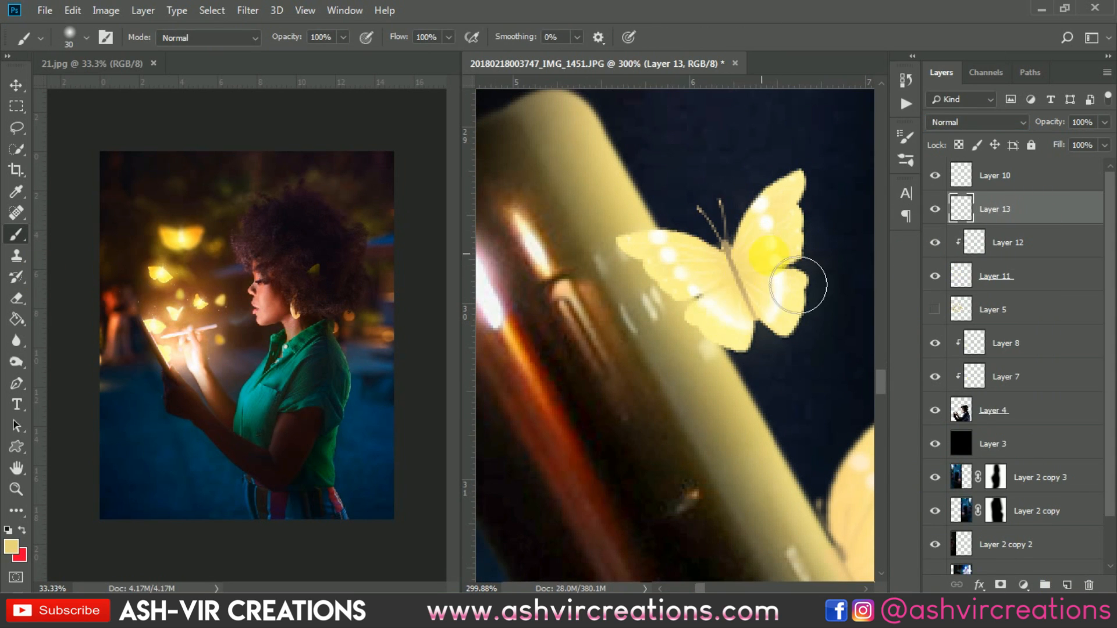
right_click(1024, 209)
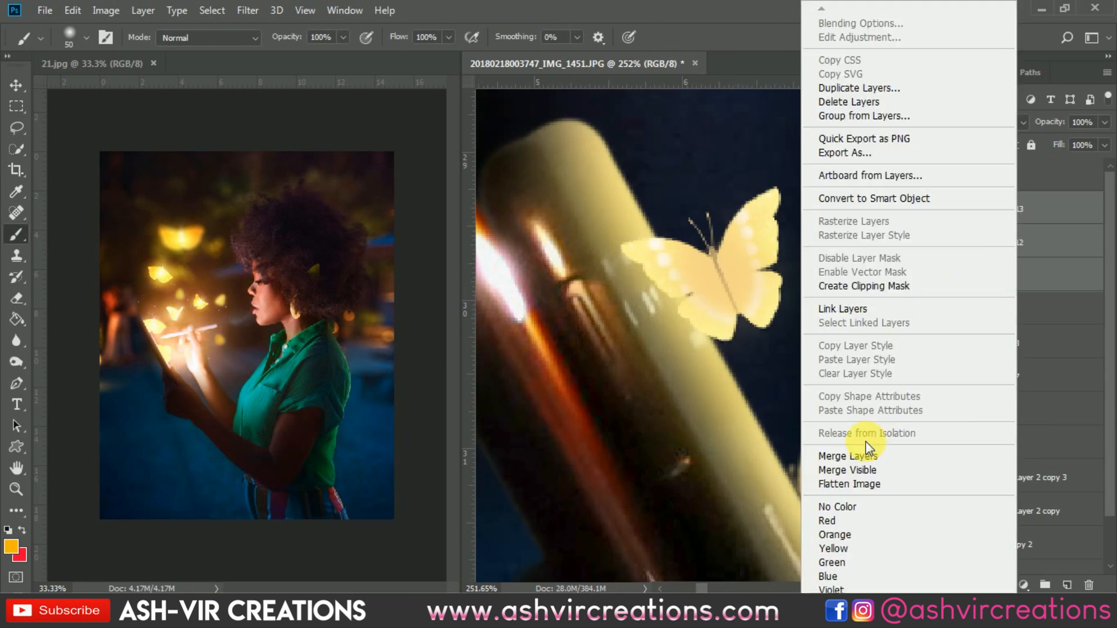
click(869, 454)
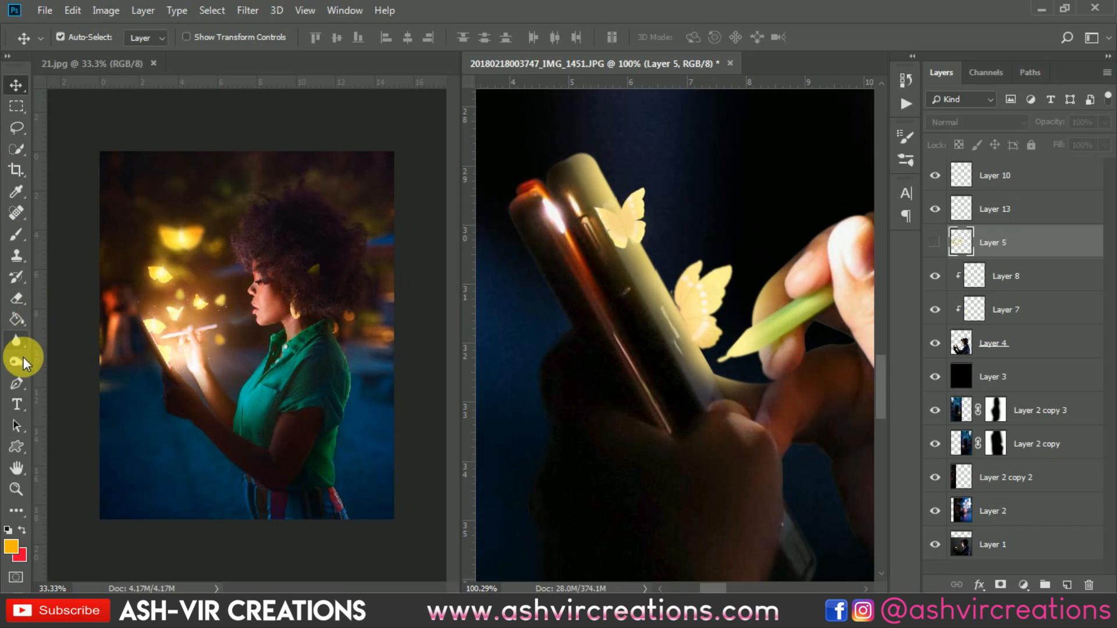
Outline the phone's lit edge with a closed Pen path, curved around its upper corner, and convert the path to a selection.
click(17, 383)
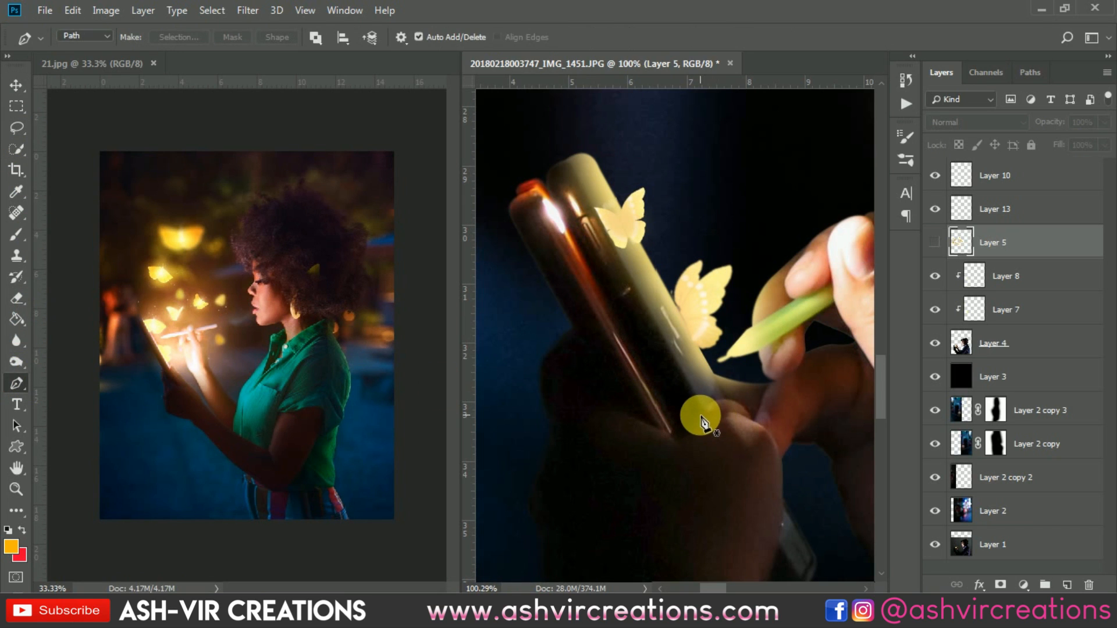
click(703, 409)
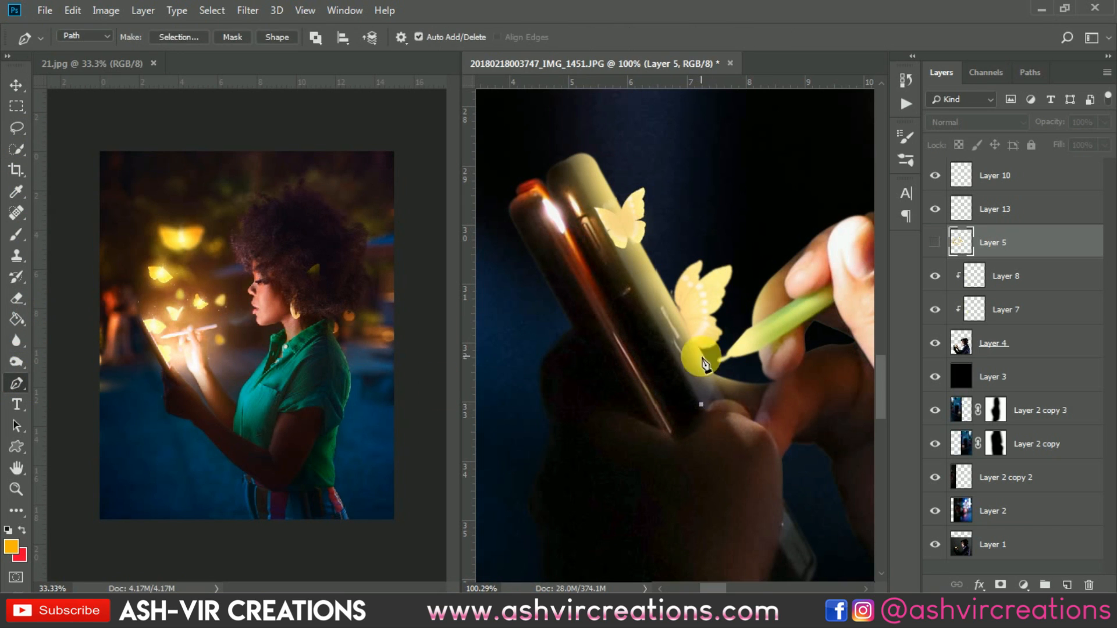
scroll(669, 349, up, 2)
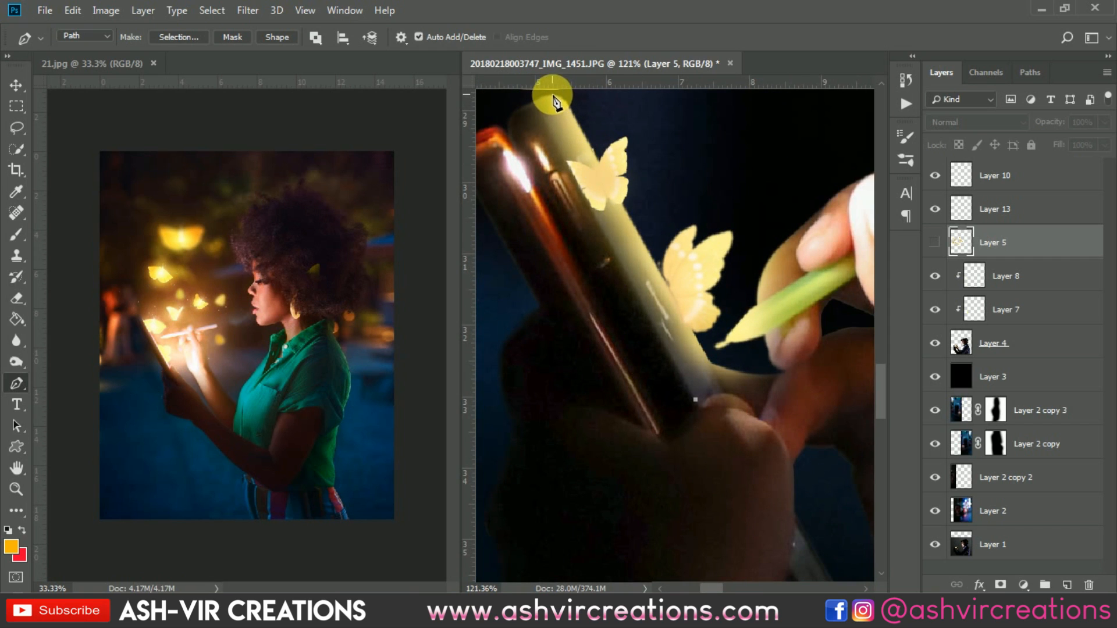
scroll(559, 99, up, 3)
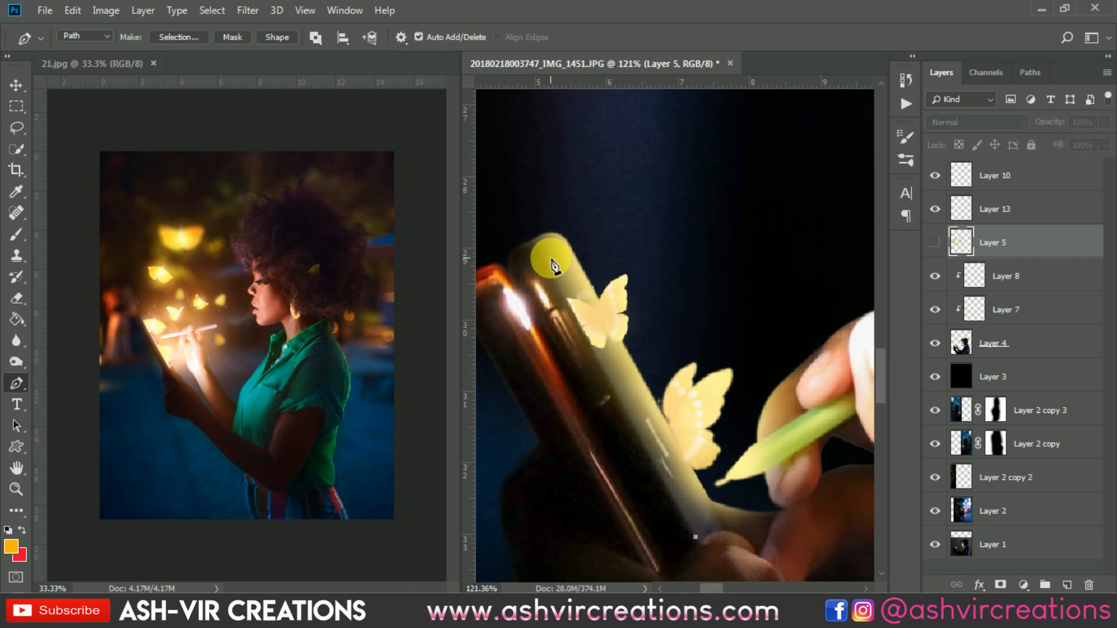
click(544, 259)
drag(556, 230, 590, 224)
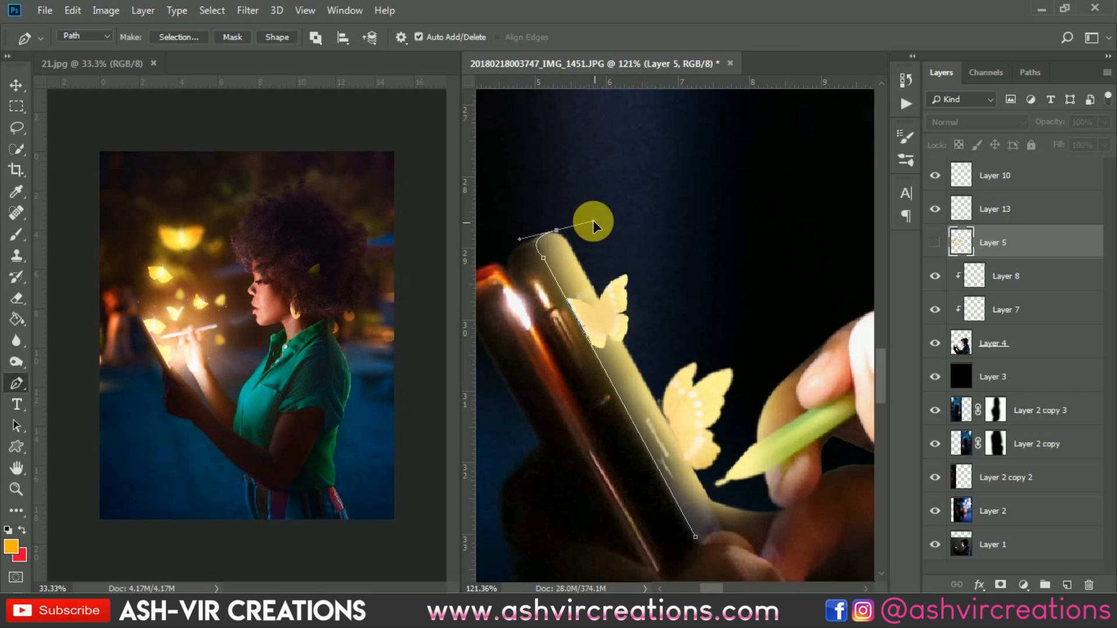
click(615, 270)
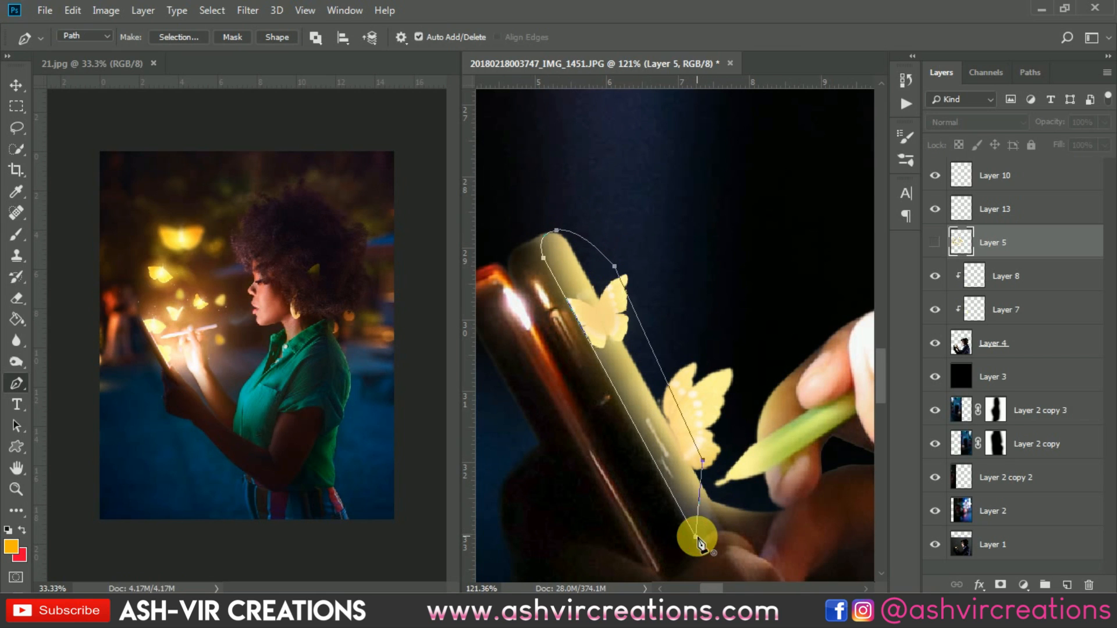
right_click(634, 357)
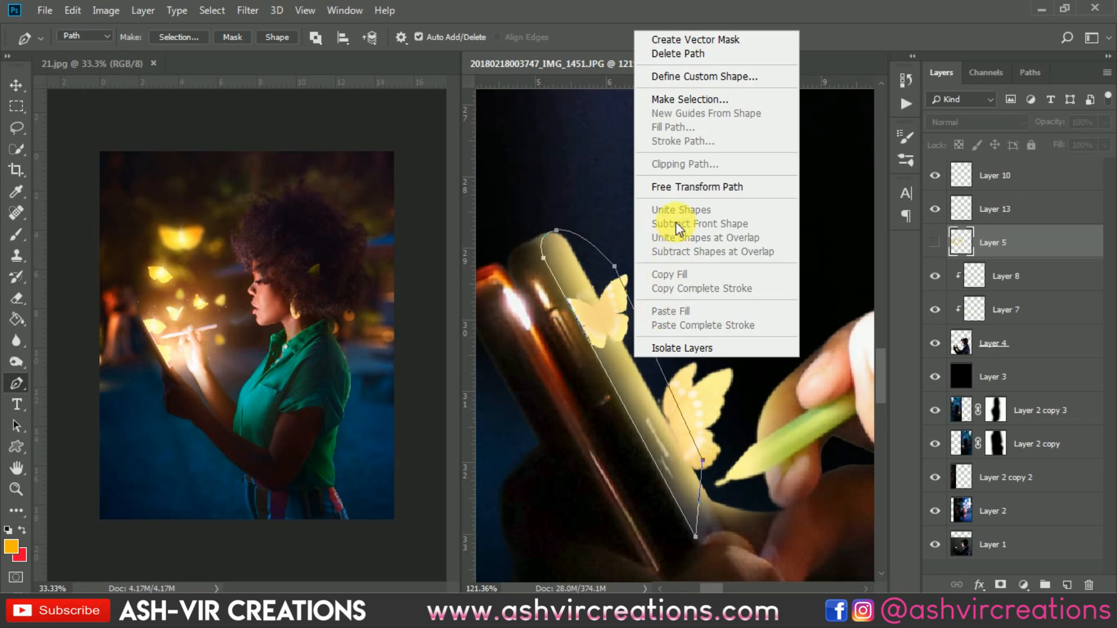
click(688, 100)
click(638, 142)
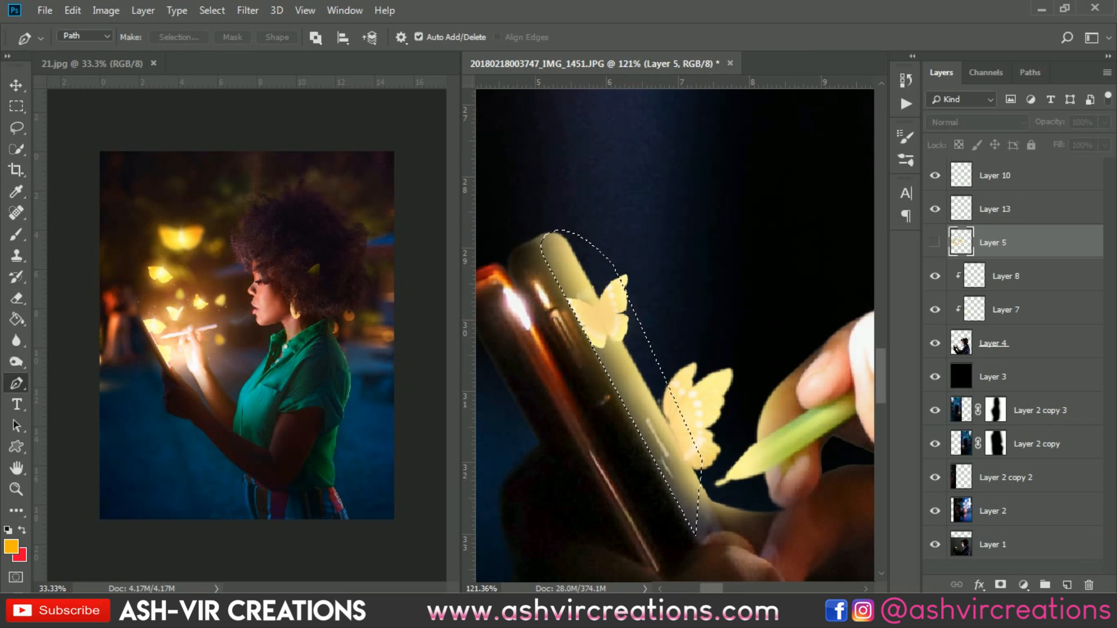
Add a new layer, brush soft pale yellow inside the selection along the phone's lit edge, and deselect.
click(1066, 585)
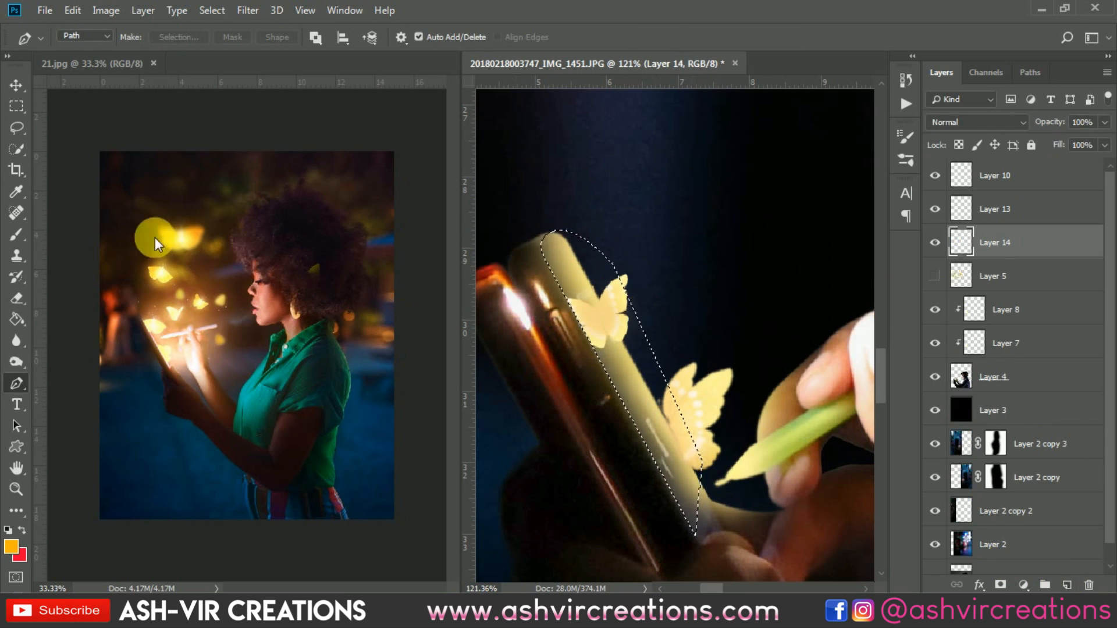
click(13, 240)
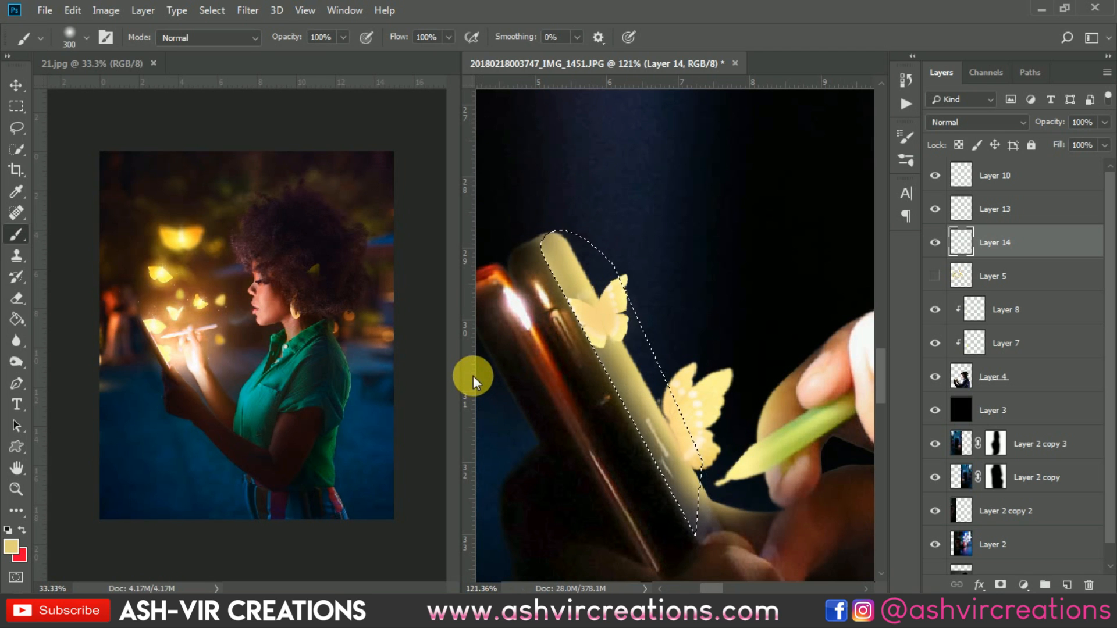
scroll(638, 391, down, 3)
key(ctrl+d)
Erase the pale yellow spill outside the phone's edge and select the upper perched butterfly's layer.
key(e)
scroll(760, 182, up, 6)
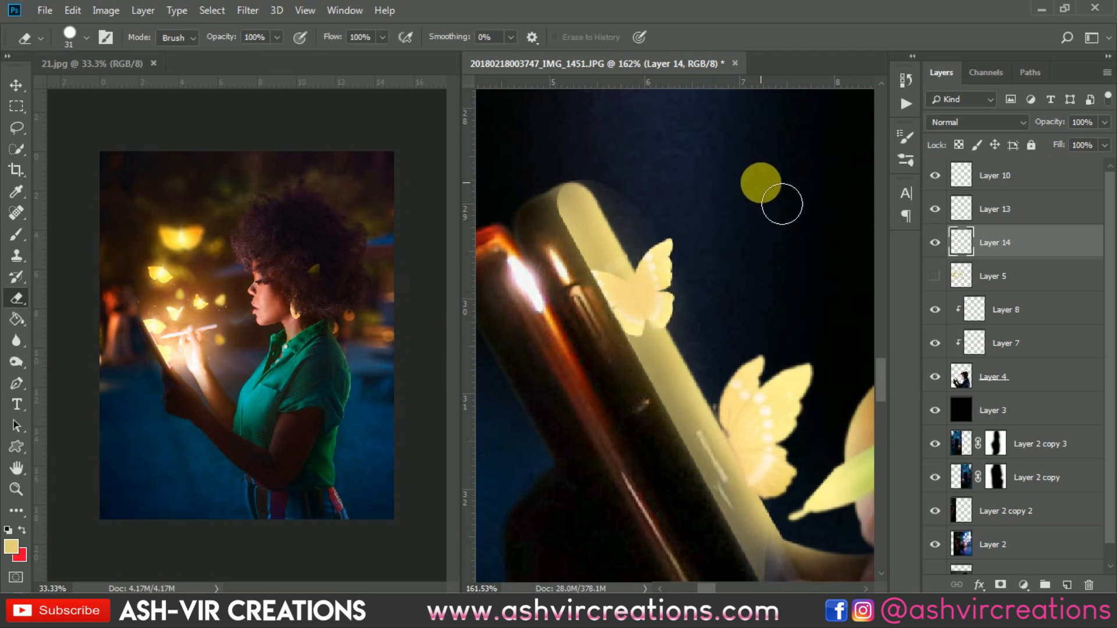
scroll(785, 304, down, 6)
scroll(750, 326, up, 7)
key(v)
click(495, 233)
scroll(675, 288, down, 8)
click(675, 288)
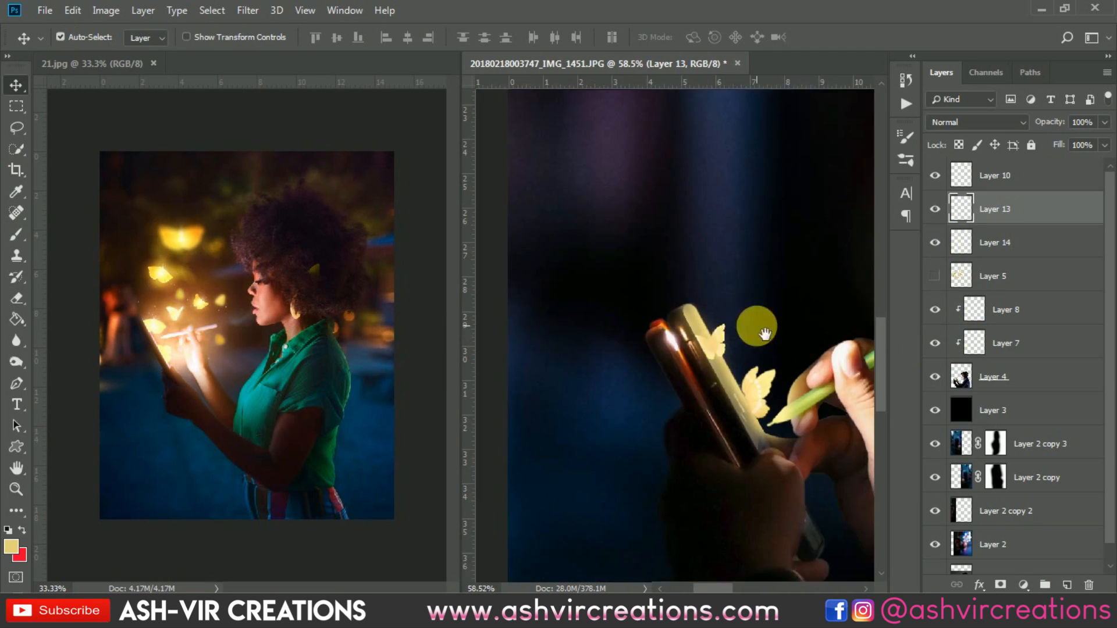
Copy a butterfly from Layer 5 onto its own layer above the phone and consolidate the open documents into tabs.
click(934, 276)
scroll(678, 267, down, 6)
scroll(662, 276, up, 2)
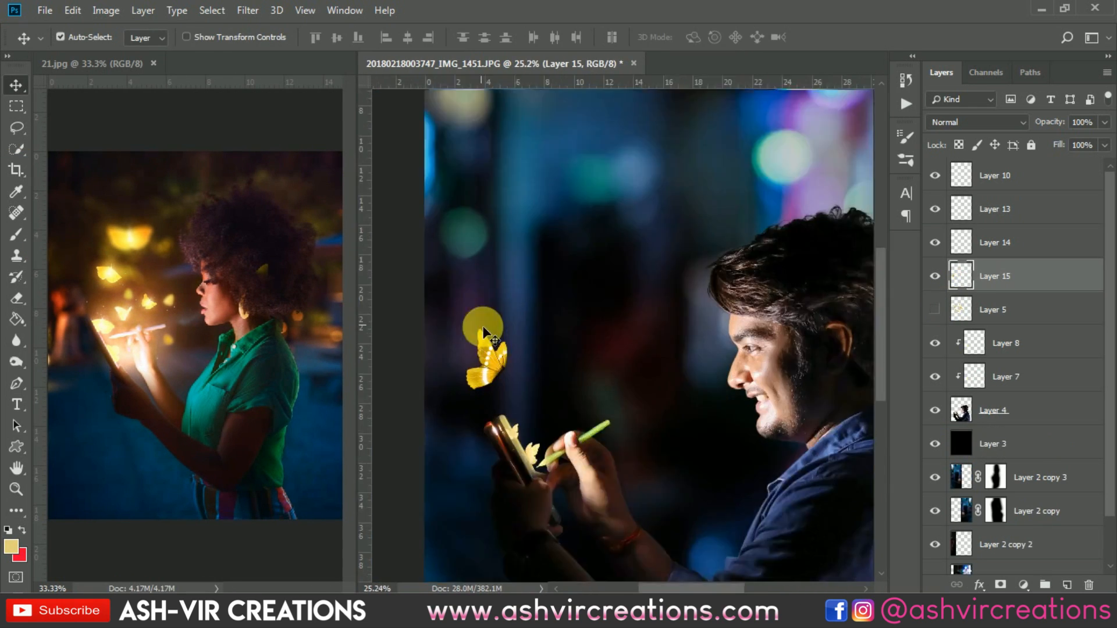
click(345, 10)
mouse_move(433, 24)
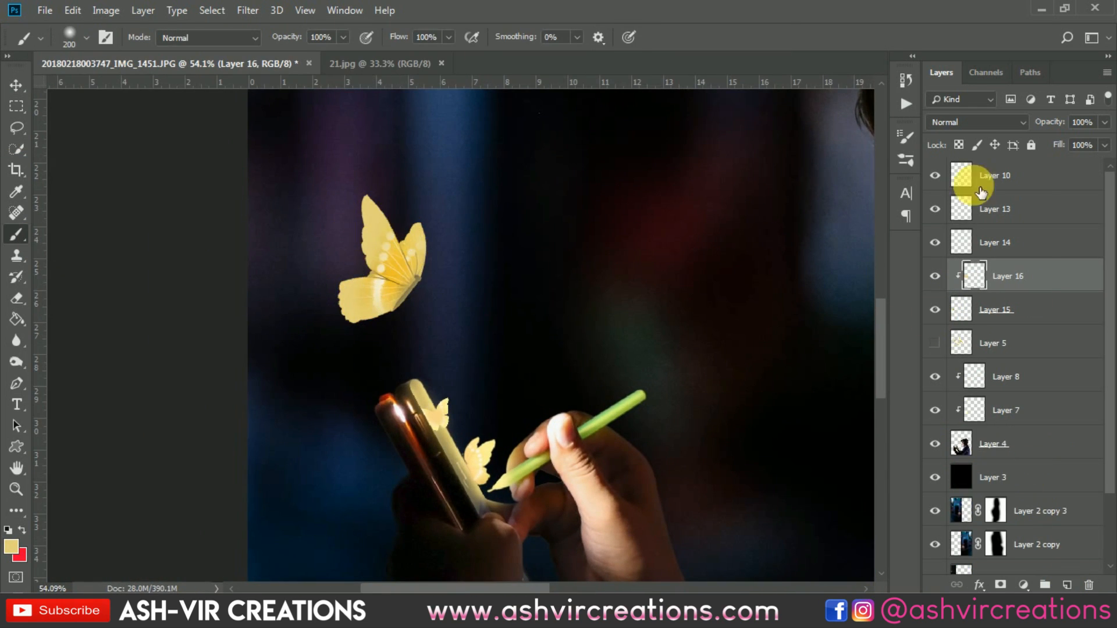
Merge the pale yellow tint layer into the Layer 15 butterfly and place the butterfly just above the phone and pencil.
right_click(997, 311)
click(902, 454)
key(v)
drag(389, 227, 494, 314)
click(45, 9)
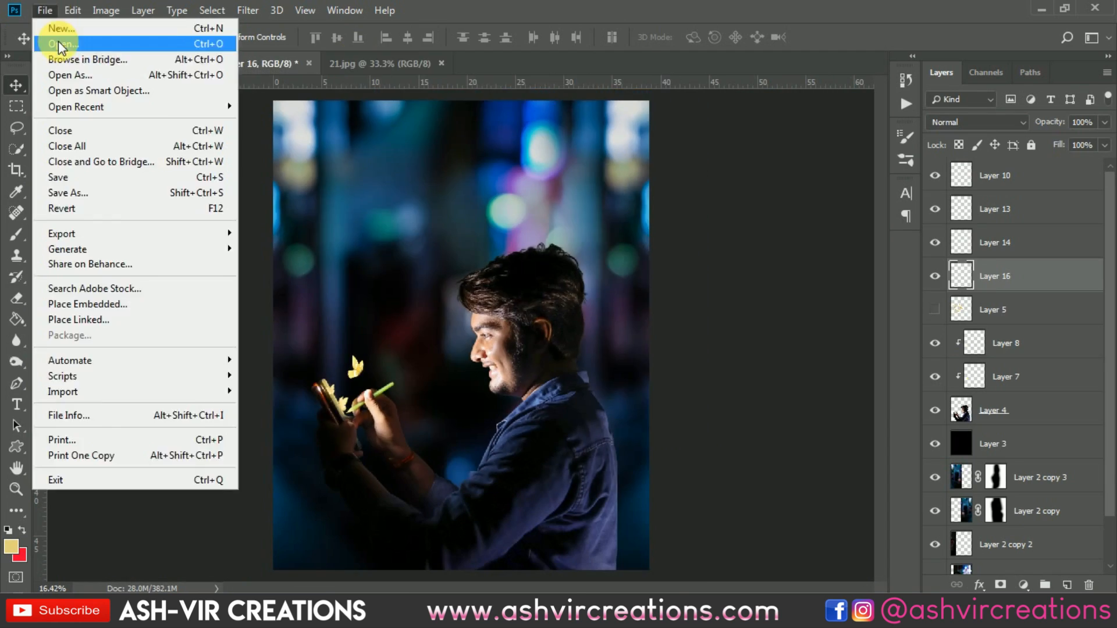
Tint another copied butterfly with a clipped pale yellow layer set to Screen and move it above the writing hand.
key(l)
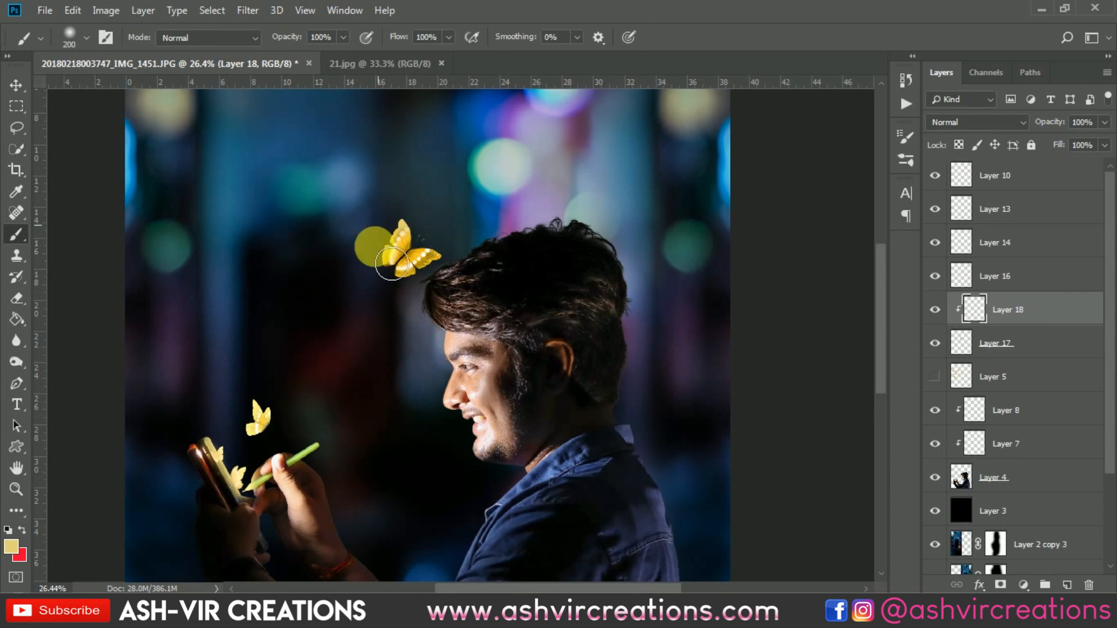
click(934, 343)
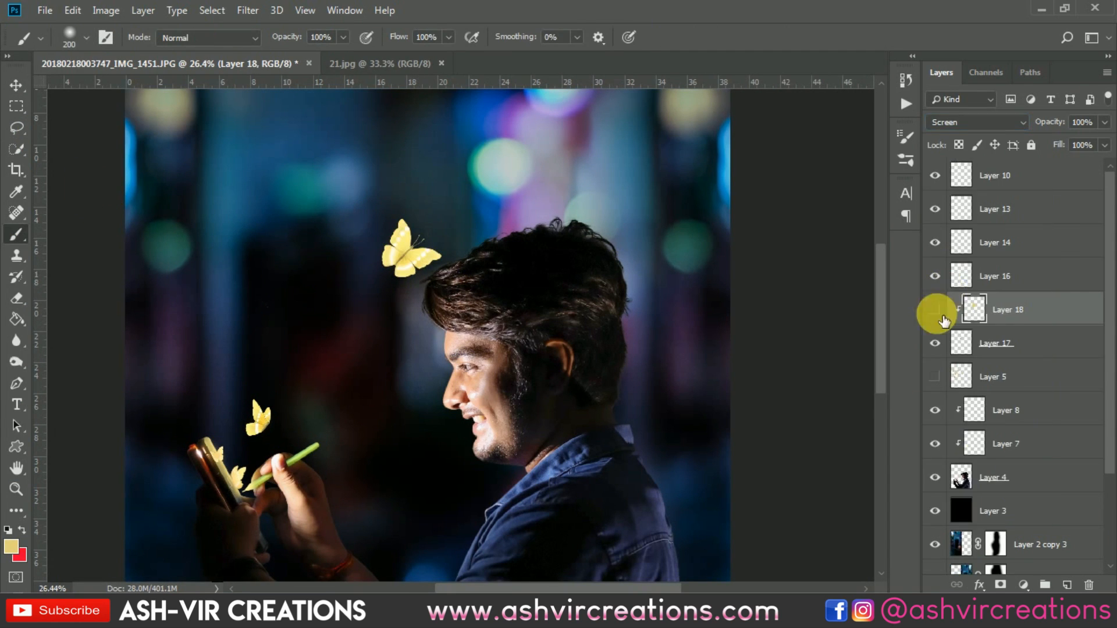
key(v)
drag(407, 256, 236, 372)
scroll(256, 417, up, 2)
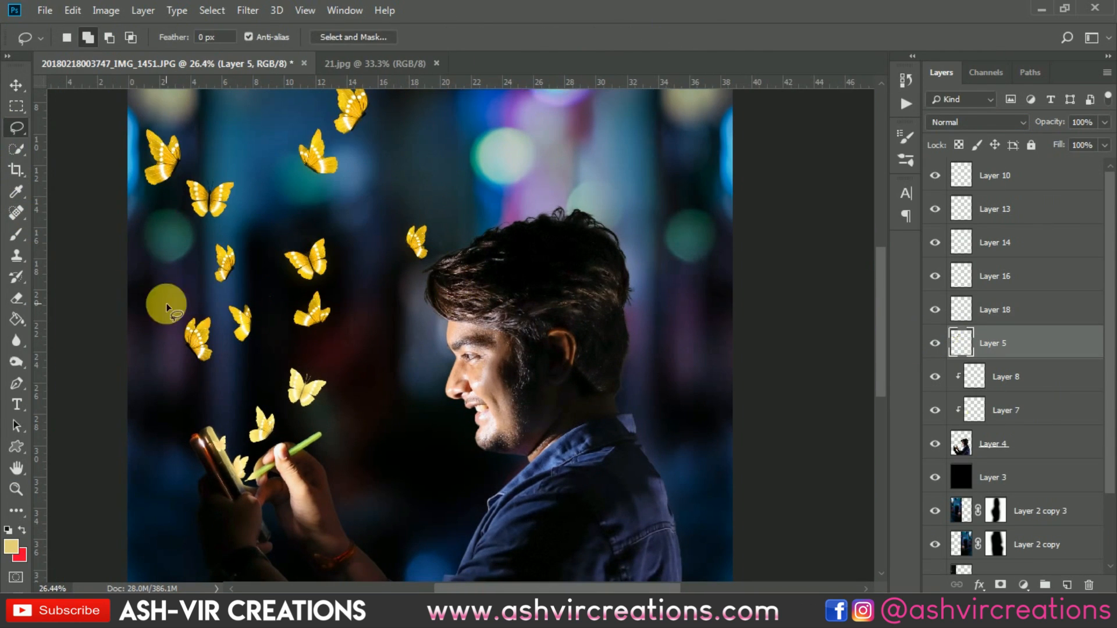
Lasso the small Layer 5 butterfly beside the man's hair and put it on its own layer.
drag(410, 285, 472, 244)
right_click(414, 249)
click(469, 371)
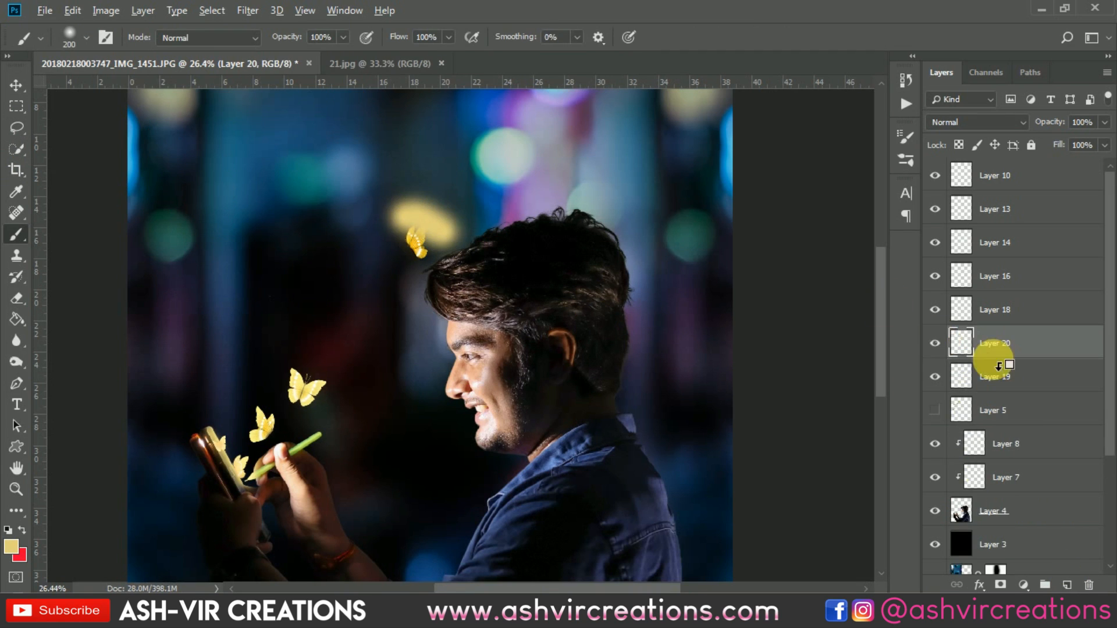
Clip the pale yellow Layer 20 to the small butterfly and merge the two layers.
alt+click(996, 360)
shift+click(1022, 381)
key(ctrl+e)
key(v)
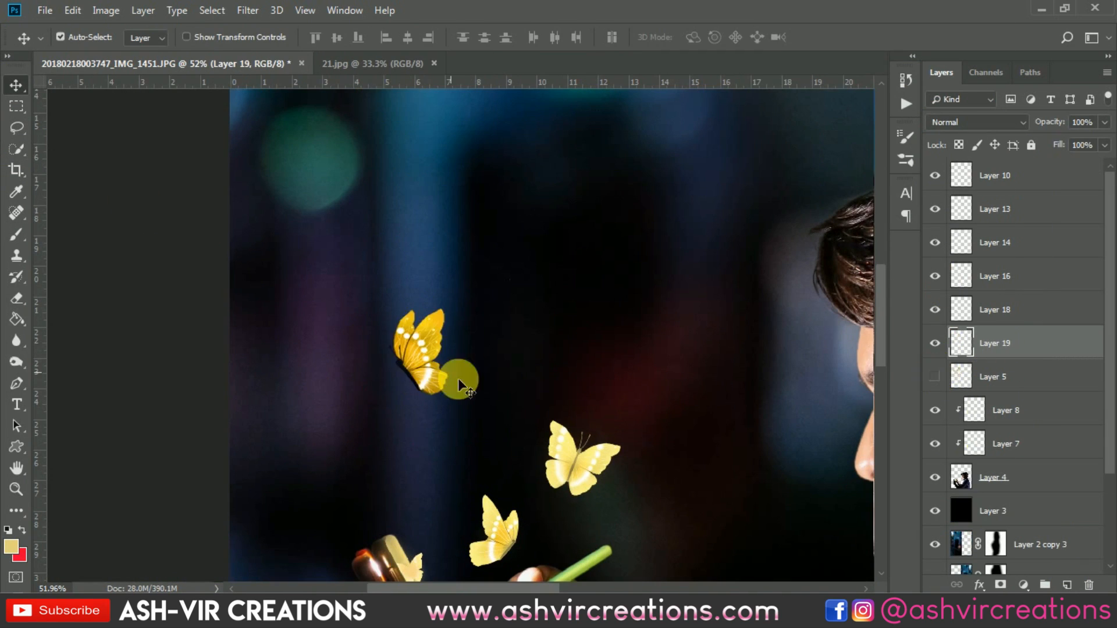
drag(992, 310, 948, 249)
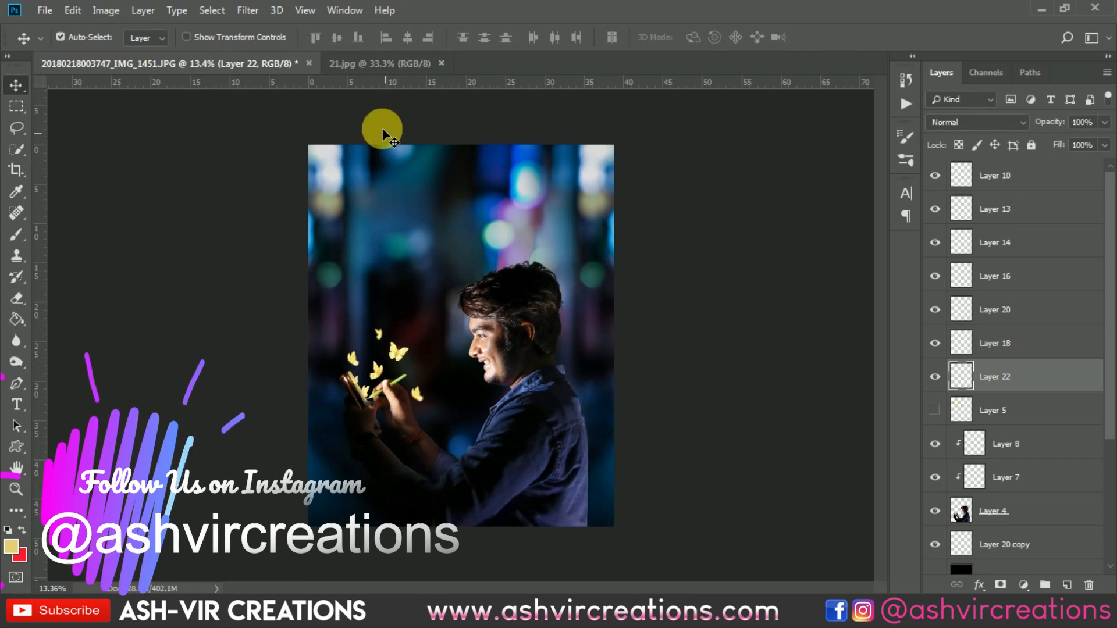
Check the reference image, add a layer above Layer 20 copy, and paint a pale yellow glow with a 400 px soft brush.
click(406, 65)
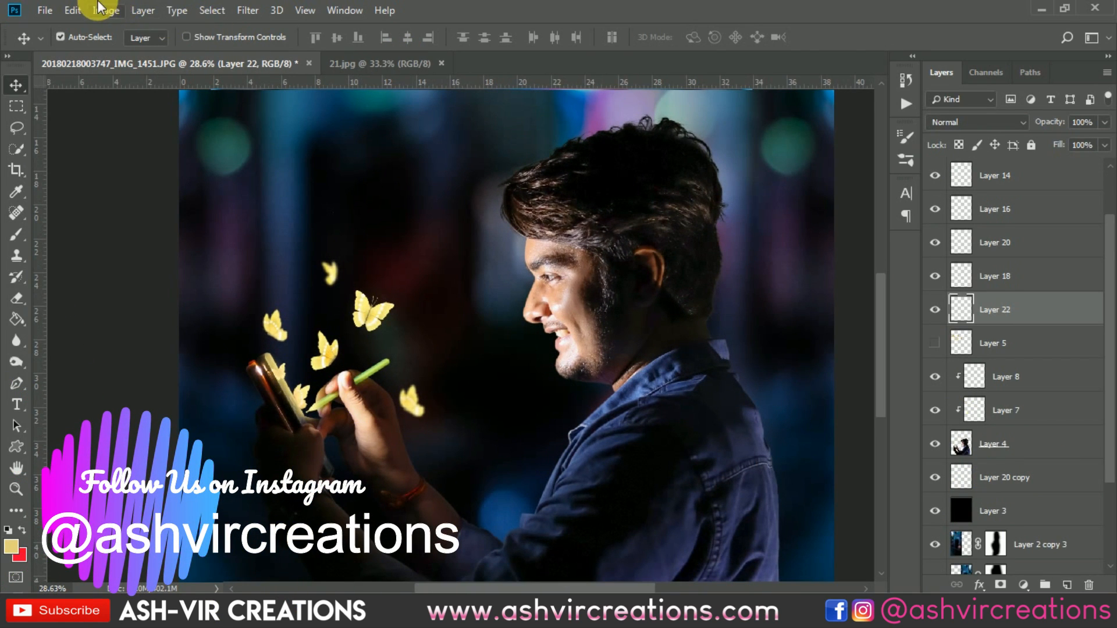
click(1054, 477)
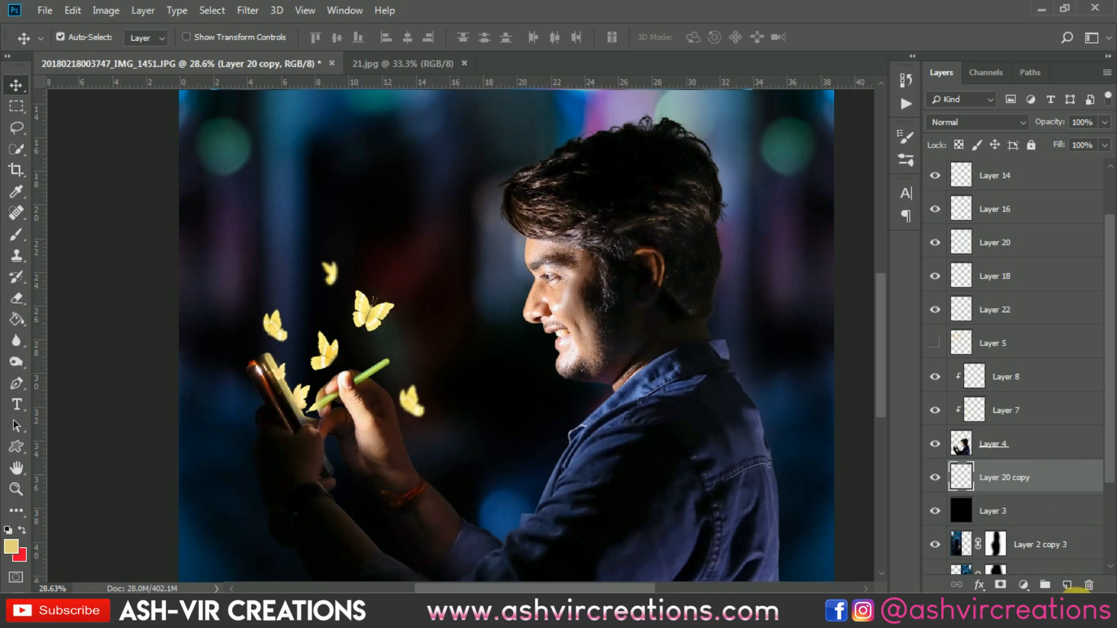
click(1067, 585)
click(16, 234)
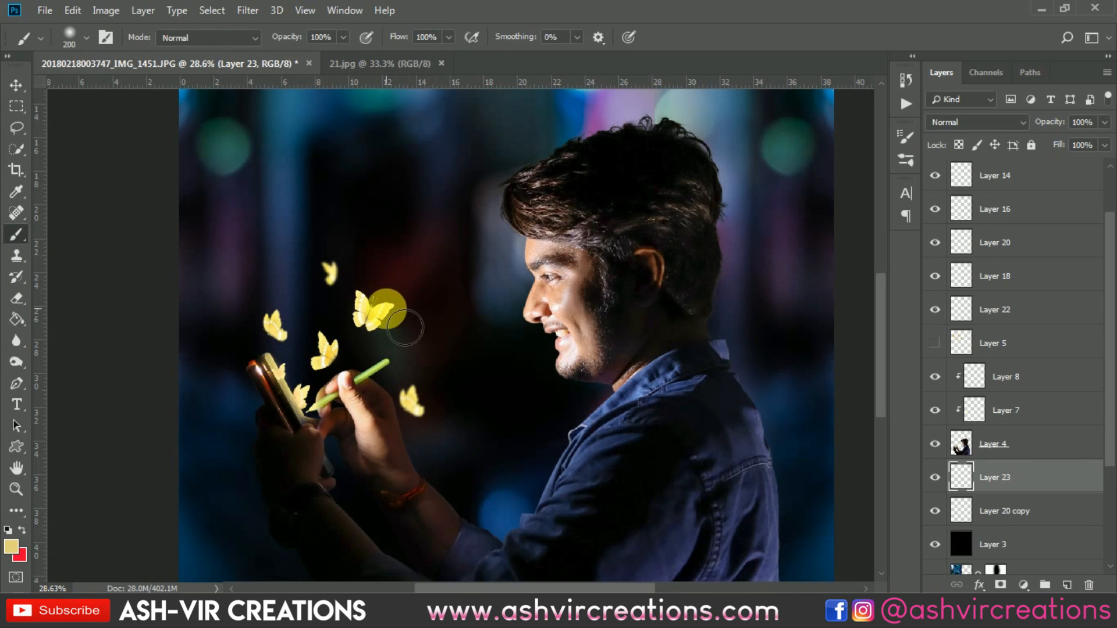
drag(406, 320, 424, 326)
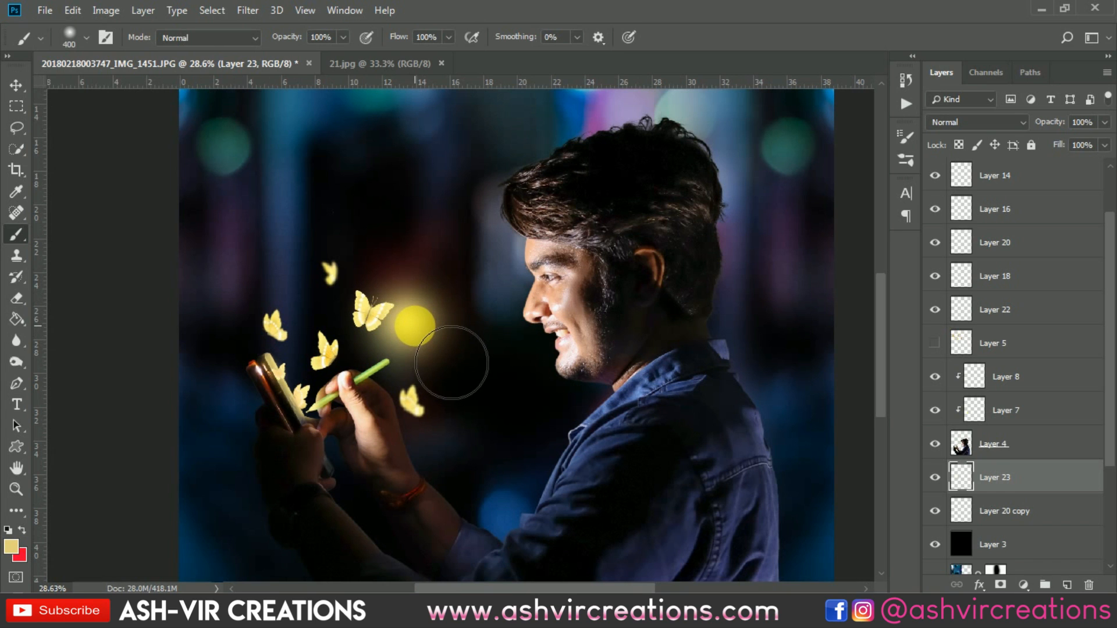
Move the glow between the phone's lit edge and the pencil tip, and set its layer's blend mode to Screen.
key(v)
key(ctrl+t)
drag(476, 361, 358, 437)
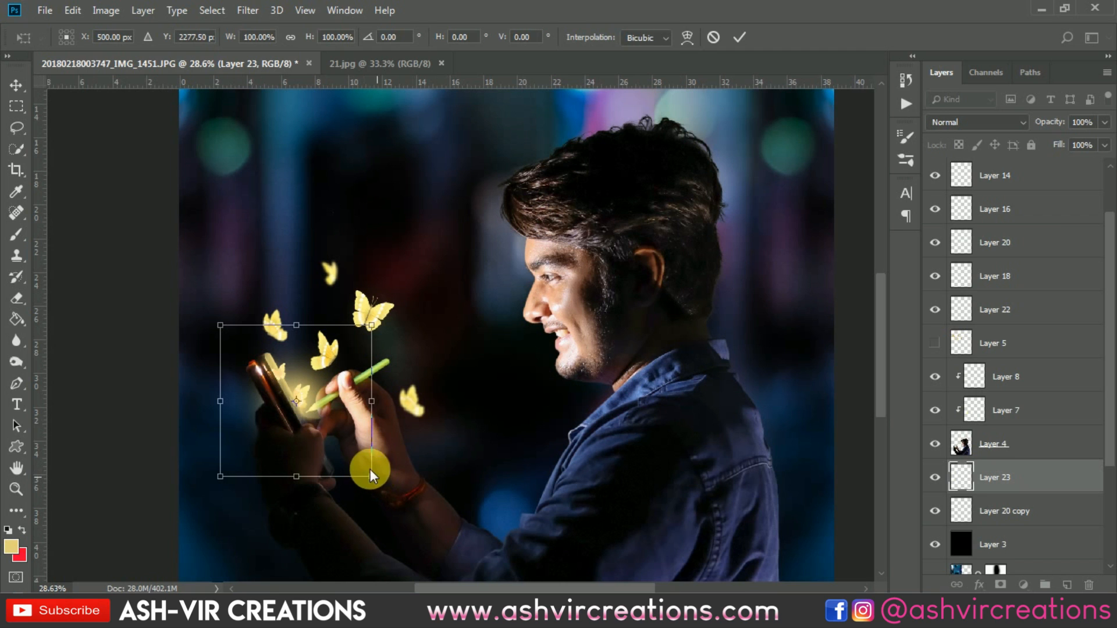
drag(308, 417, 322, 405)
scroll(309, 405, up, 3)
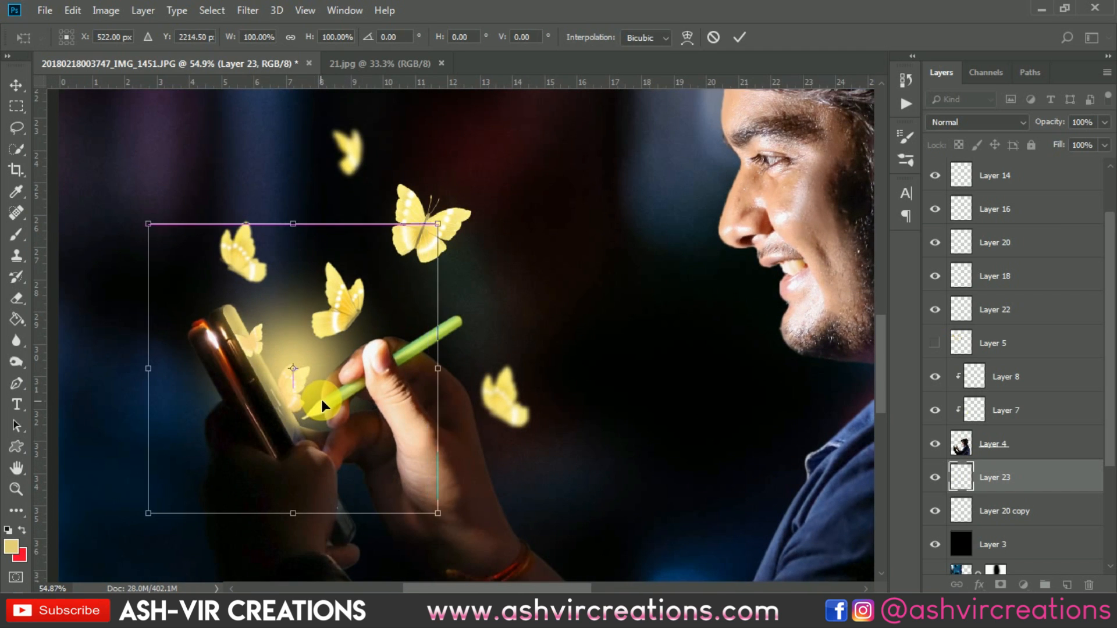
key(Return)
click(379, 64)
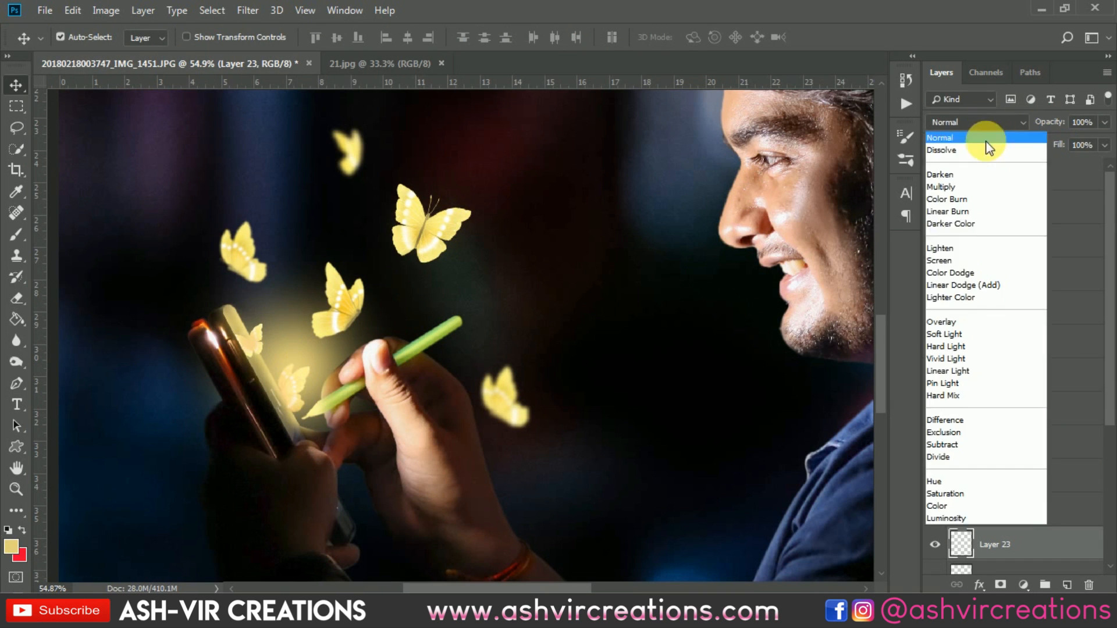
click(954, 256)
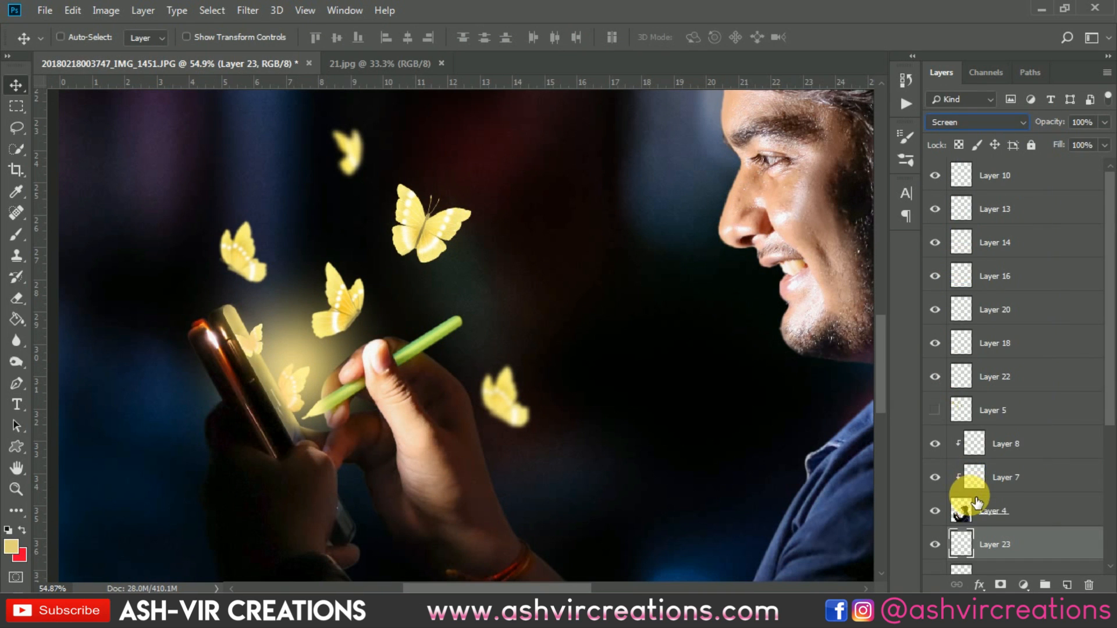
Make the Layer 23 phone glow paler with a Hue/Saturation adjustment.
key(ctrl+u)
mouse_move(515, 245)
mouse_down()
mouse_move(474, 244)
mouse_move(508, 244)
mouse_up()
drag(515, 284, 539, 284)
click(698, 117)
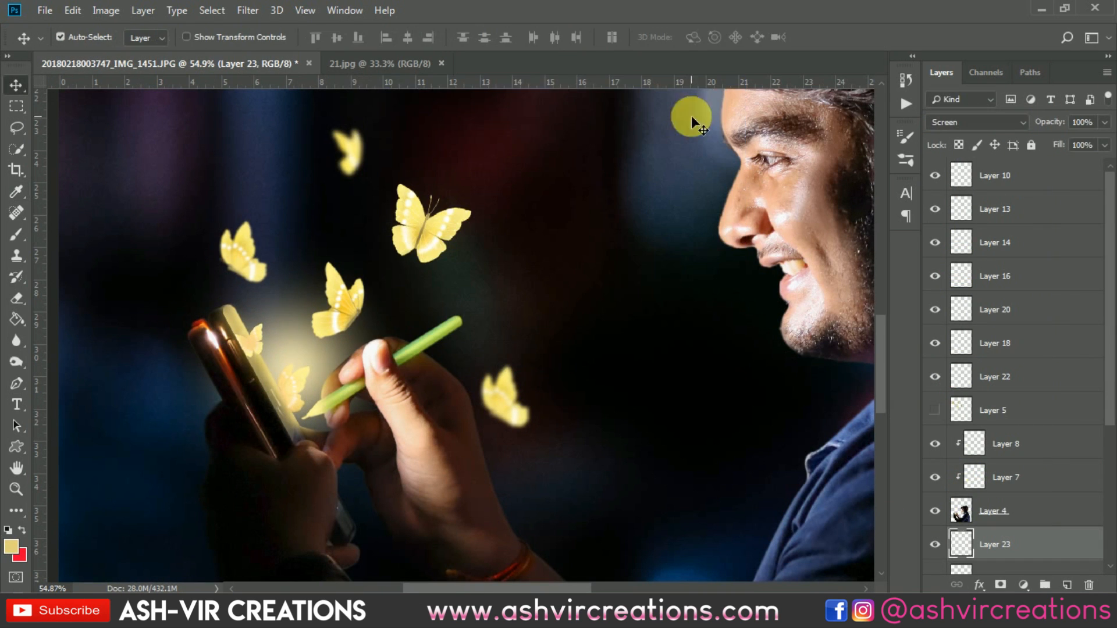
Move the Layer 23 glow closer to the phone and enlarge it with Free Transform.
drag(305, 343, 289, 369)
scroll(291, 336, down, 1)
key(ctrl+t)
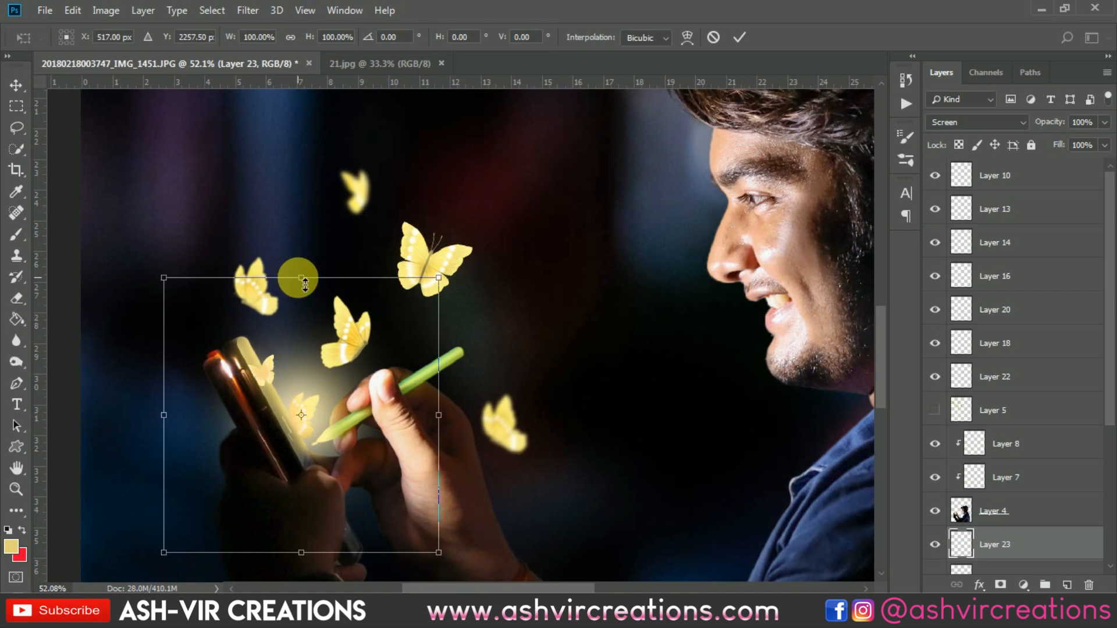
drag(300, 278, 301, 231)
drag(151, 390, 157, 438)
key(Return)
scroll(295, 386, down, 1)
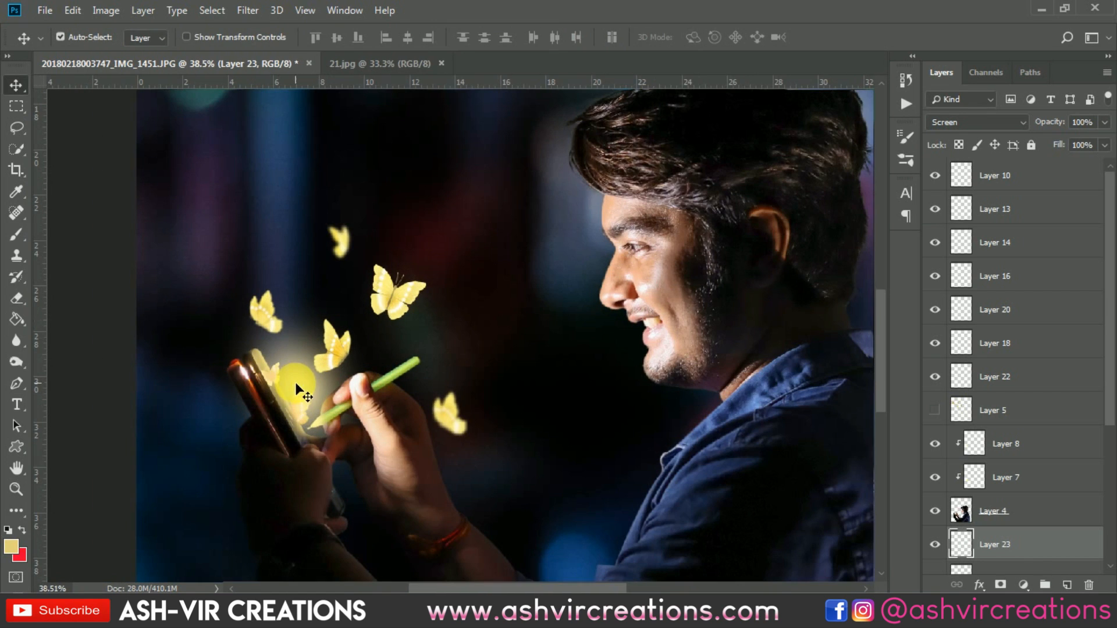
scroll(1038, 511, down, 1)
Add a layer above Layer 20 copy and paint one pale yellow dab with a 400 px soft brush.
click(1038, 511)
click(1067, 585)
click(16, 234)
click(11, 547)
click(742, 311)
click(1052, 302)
click(431, 339)
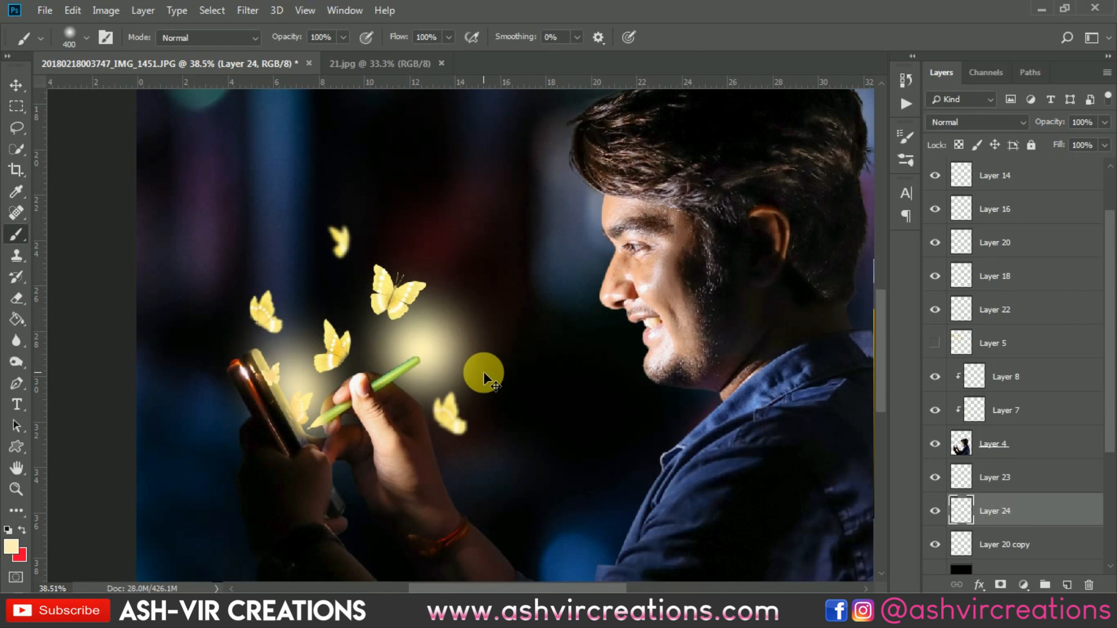
key(ctrl+z)
click(489, 372)
Scale the pale yellow dab to about 480% and center it behind the butterflies above the phone.
key(ctrl+t)
drag(538, 423, 390, 365)
drag(472, 475, 588, 565)
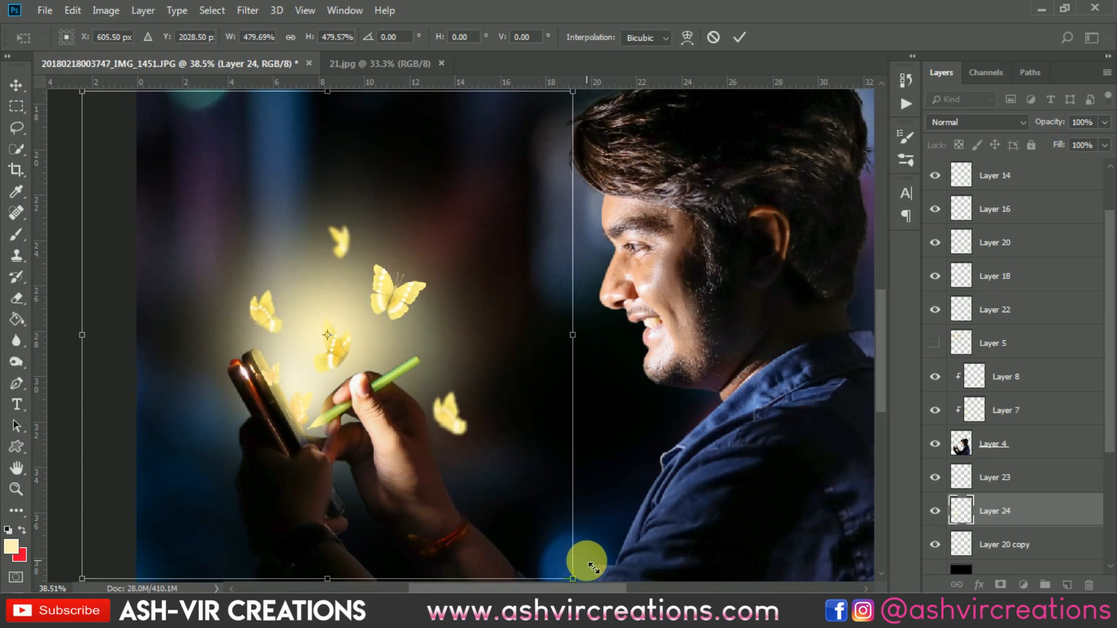
drag(413, 378, 441, 351)
key(Return)
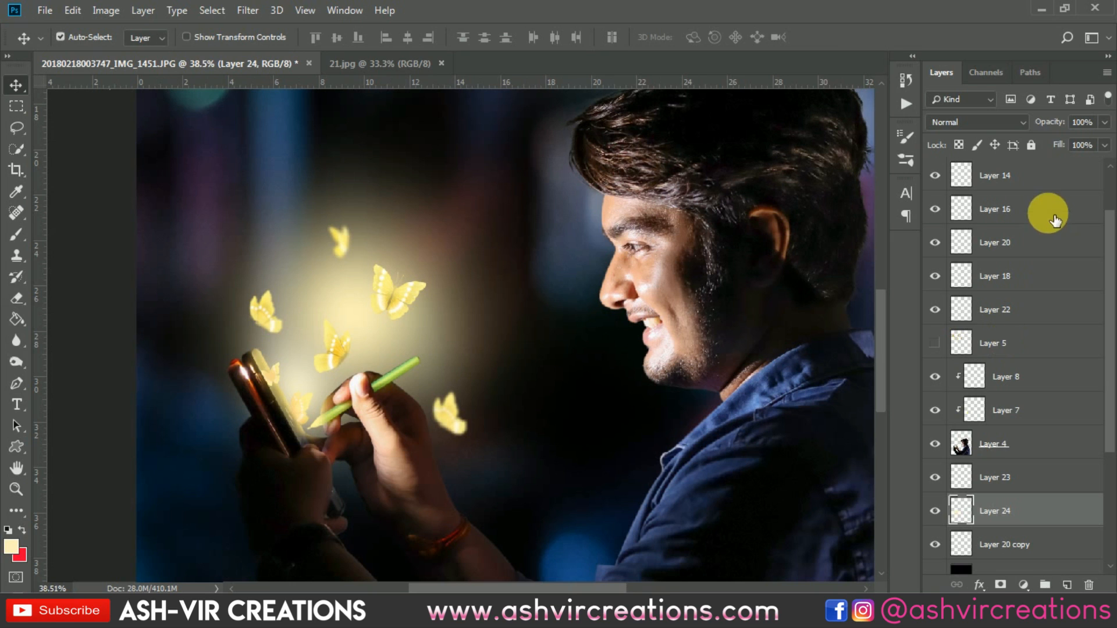
Reduce the fill of the large Layer 24 glow to 44%.
drag(1051, 152, 983, 152)
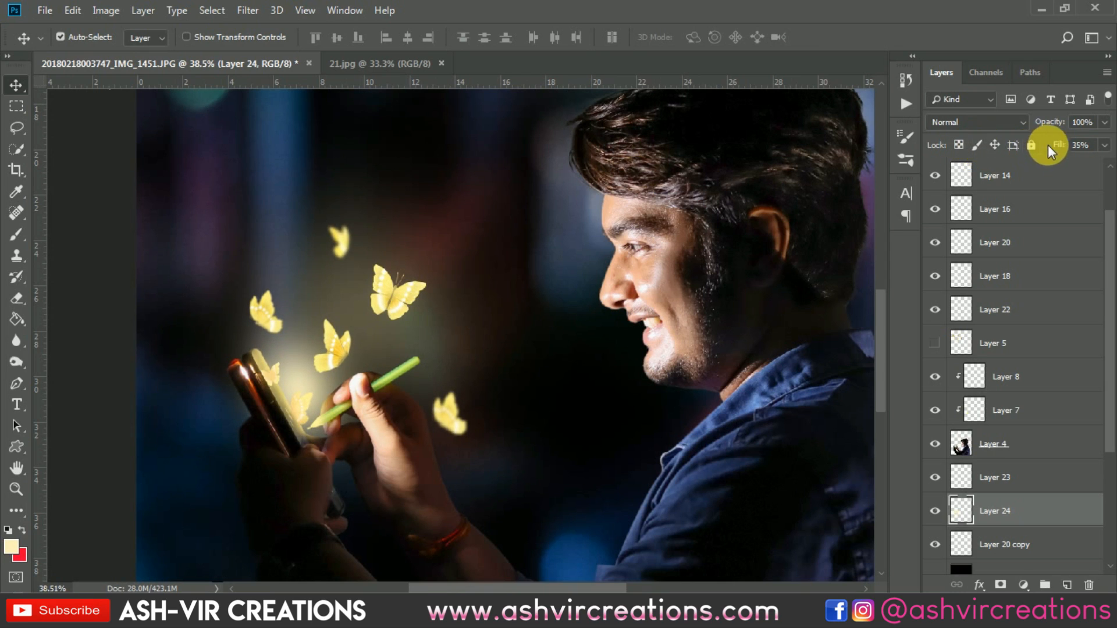
drag(1048, 145, 1068, 149)
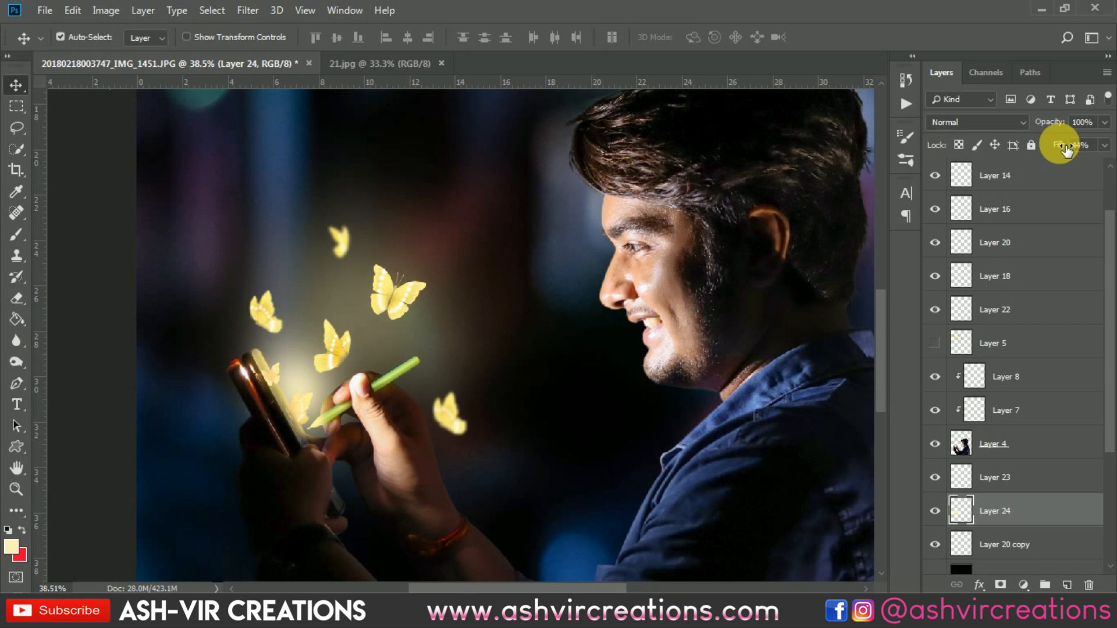
key(ctrl+0)
key(ctrl+plus)
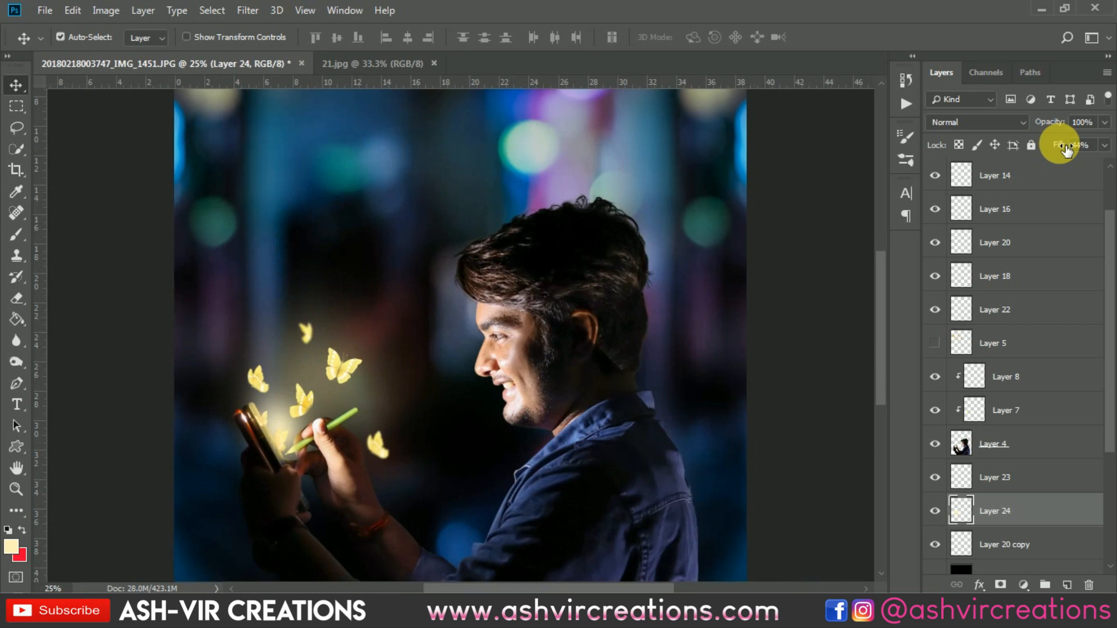
Check reference image 21.jpg, then set Layer 24's blend mode to Screen and its fill to 64%.
click(362, 68)
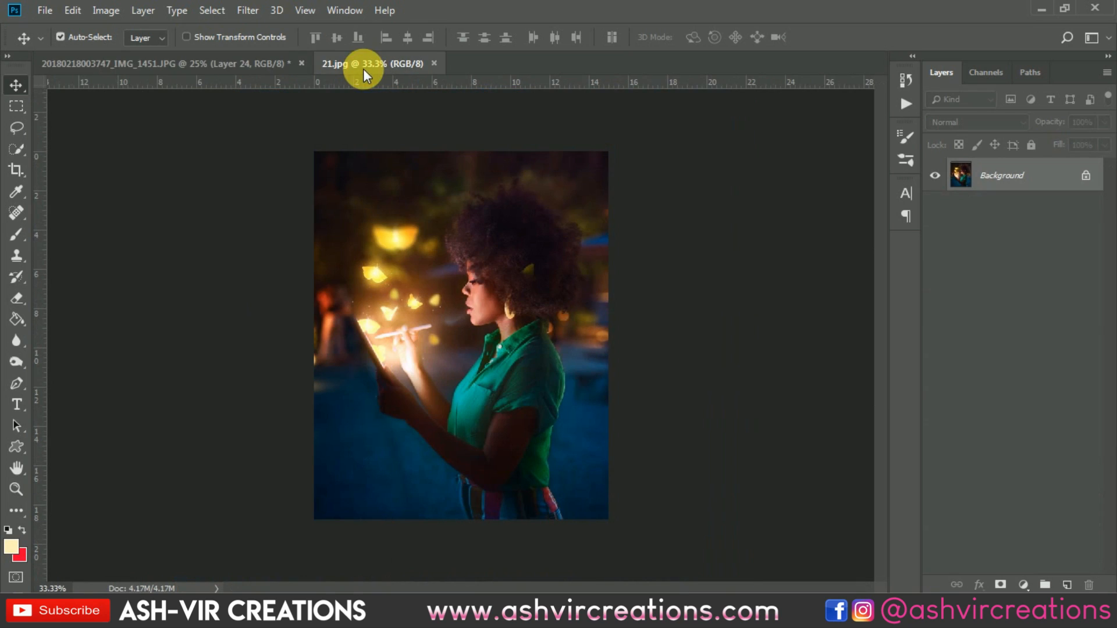
click(236, 67)
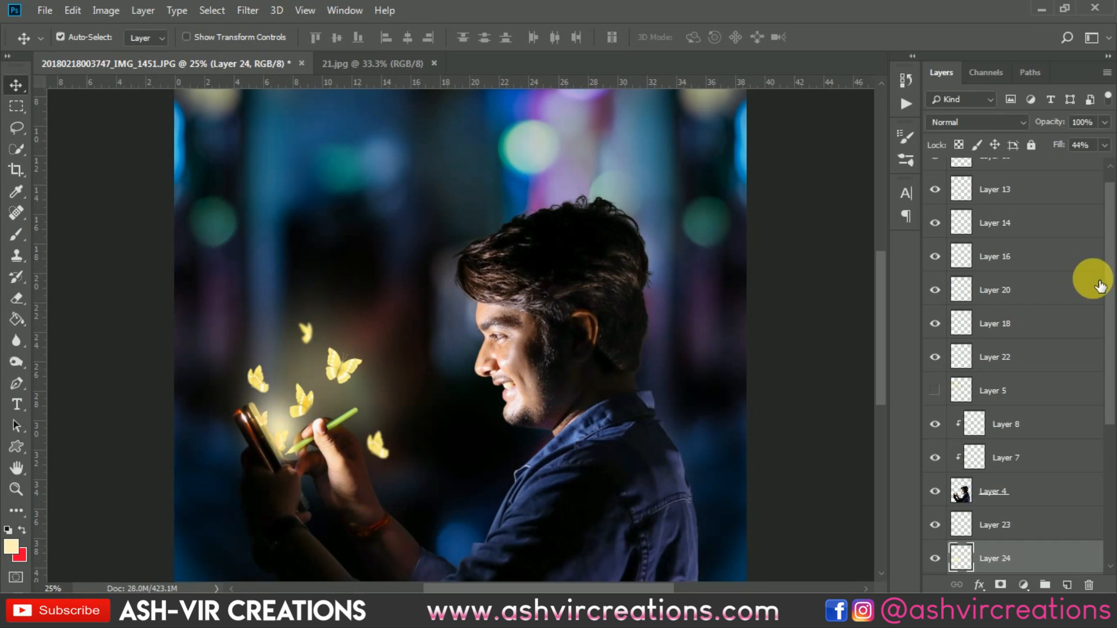
click(993, 120)
click(950, 260)
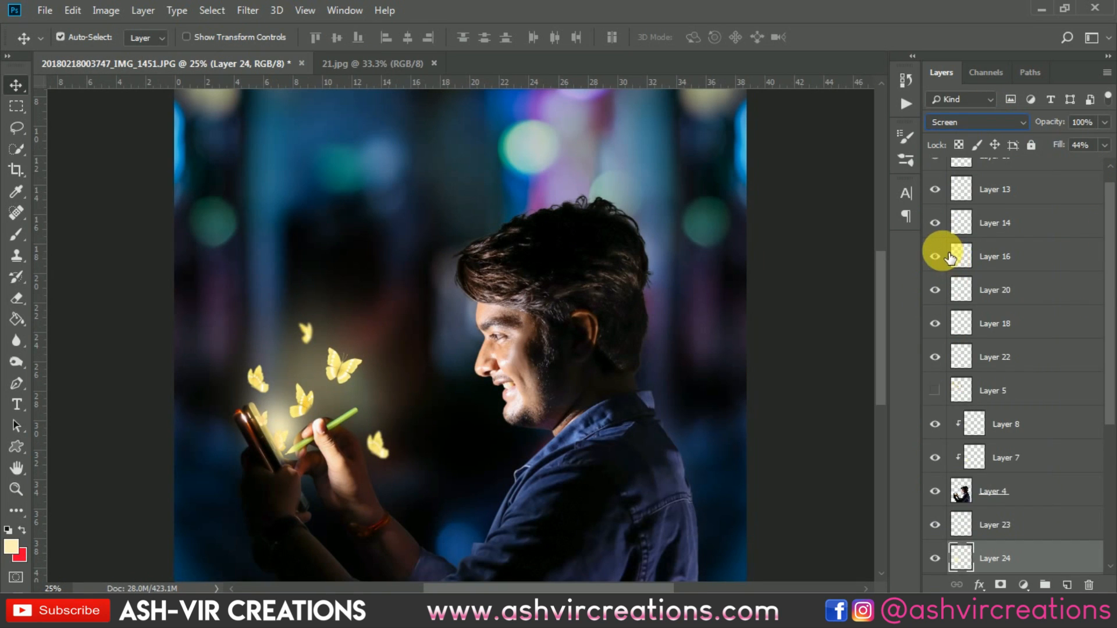
mouse_move(1059, 151)
mouse_down()
mouse_move(1086, 148)
mouse_move(1076, 151)
mouse_up()
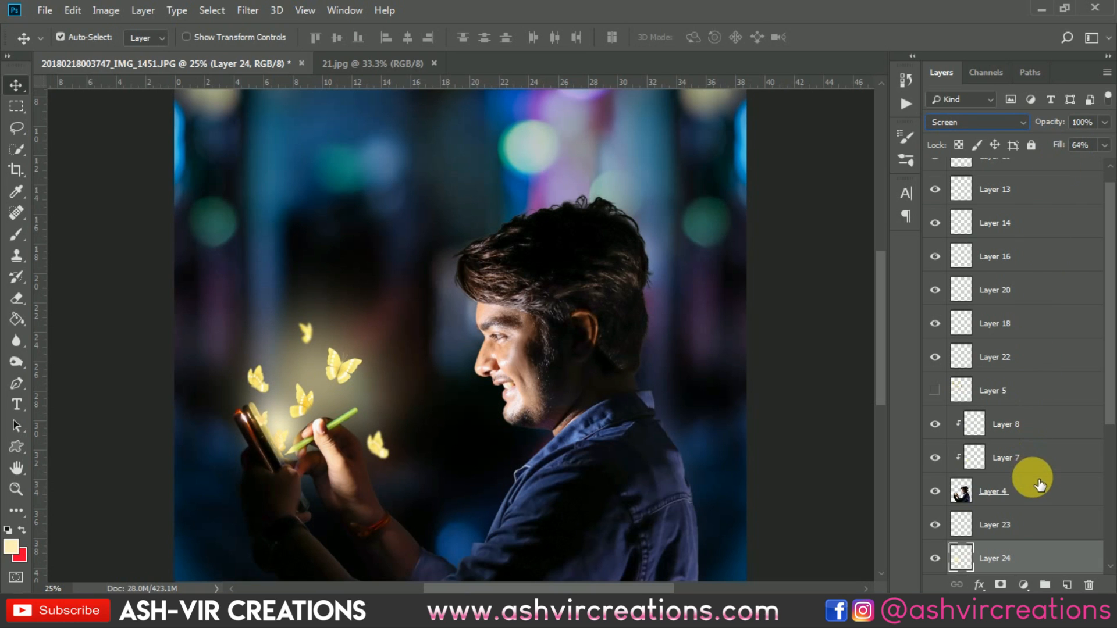
scroll(1040, 485, down, 1)
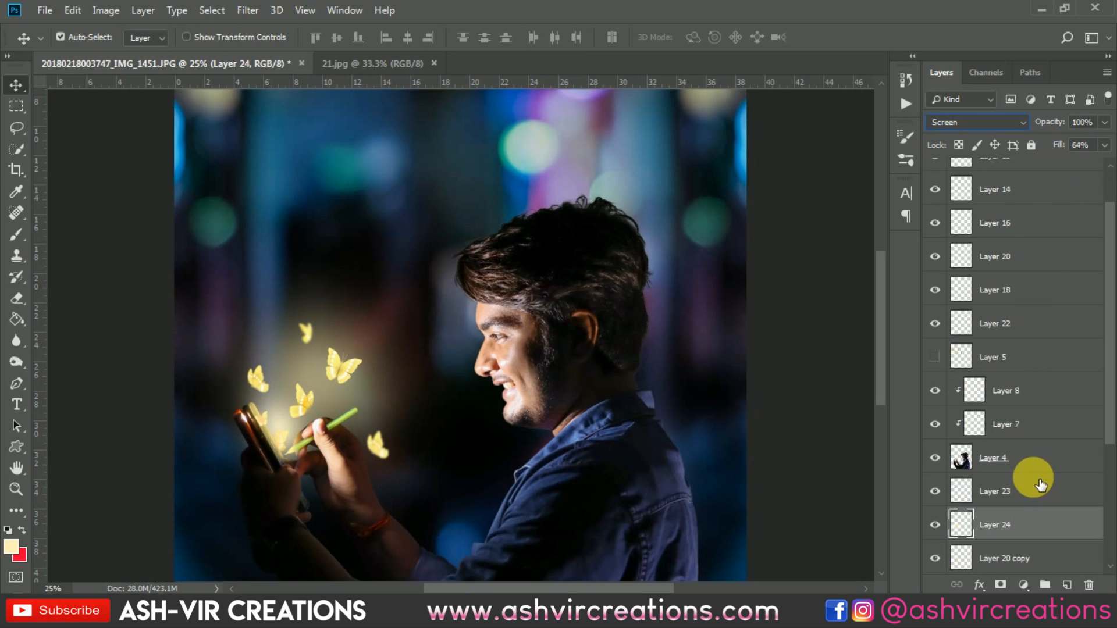
Open the FR.jpg light-particle image and place it in the composite as a new layer.
click(52, 16)
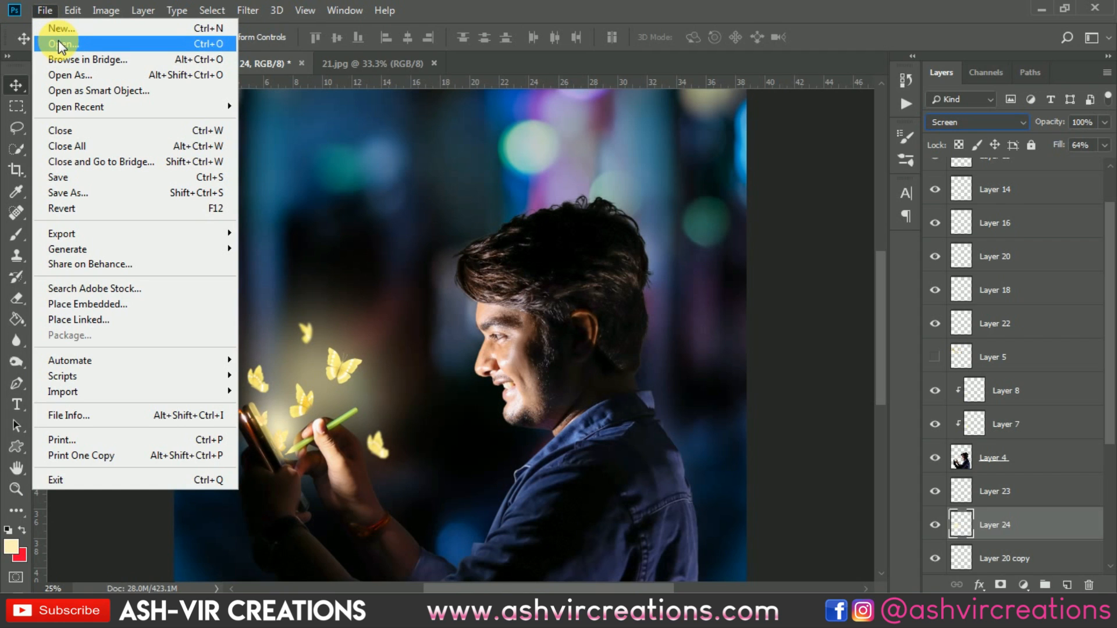
click(58, 43)
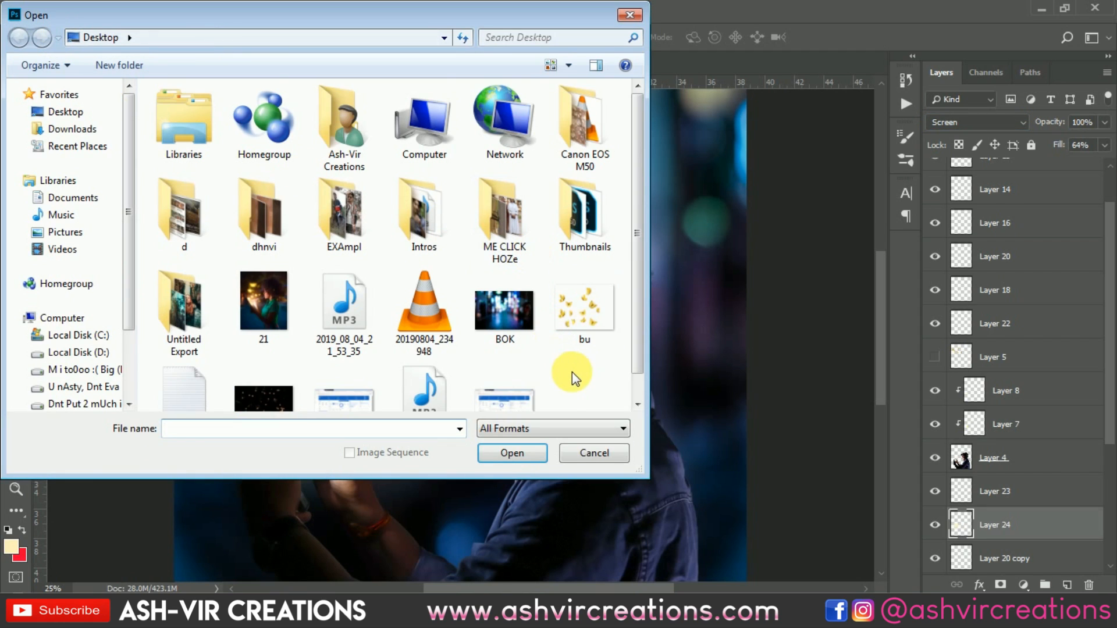
scroll(571, 371, down, 1)
double_click(265, 375)
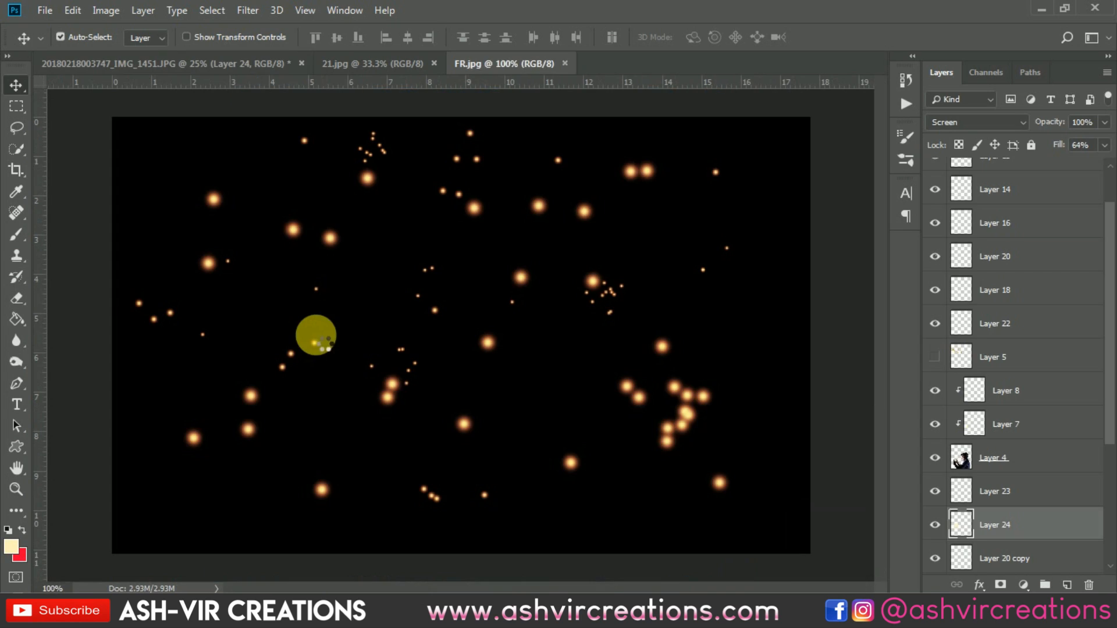
drag(257, 68, 340, 309)
Scale the light-particle image down to about 53%.
key(ctrl+t)
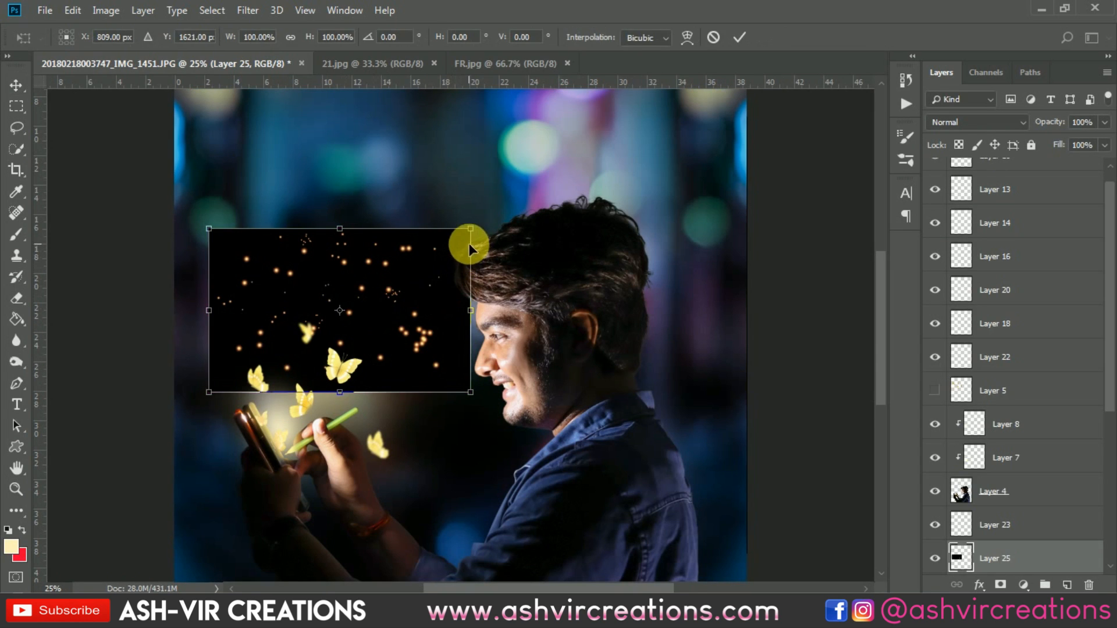
drag(470, 231, 409, 267)
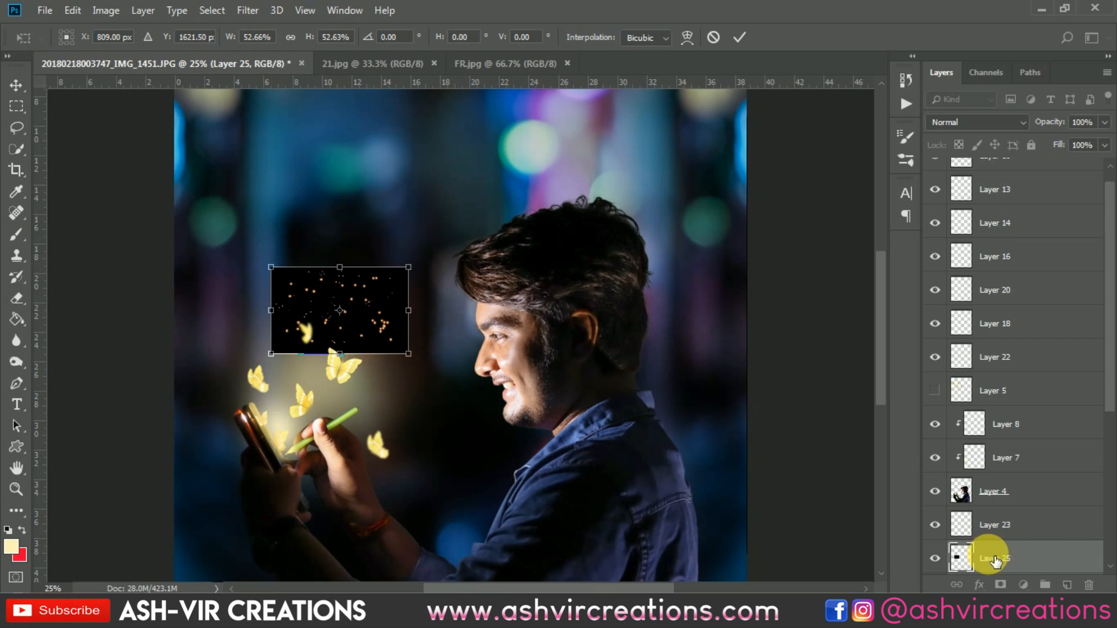
key(Return)
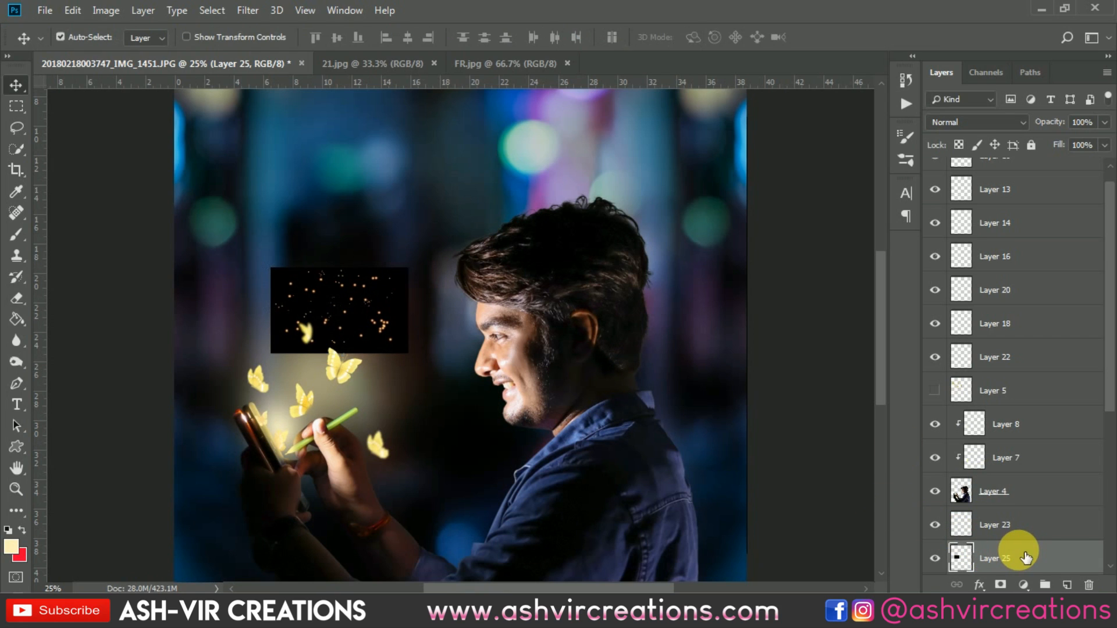
Bring the light-particle layer to the front, set it to Screen blending and position it over the butterflies.
drag(1021, 558, 961, 168)
click(962, 125)
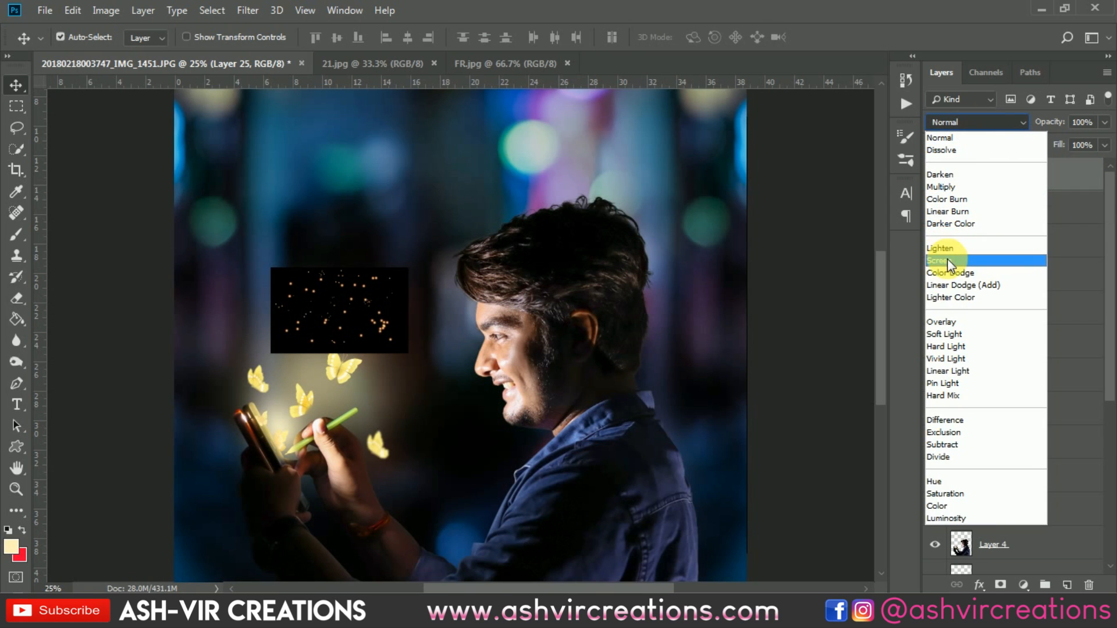
click(947, 259)
drag(365, 324, 348, 376)
Erase the cluster of light particles above the pencil's end with an 80 px soft eraser.
scroll(347, 376, up, 4)
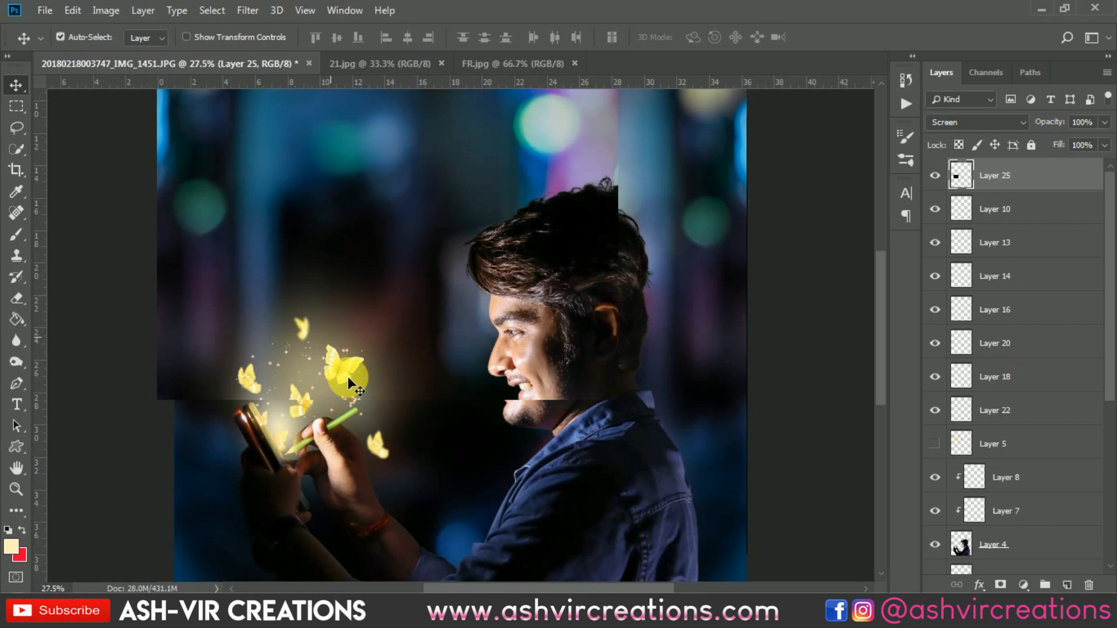
scroll(347, 375, up, 3)
key(ctrl+t)
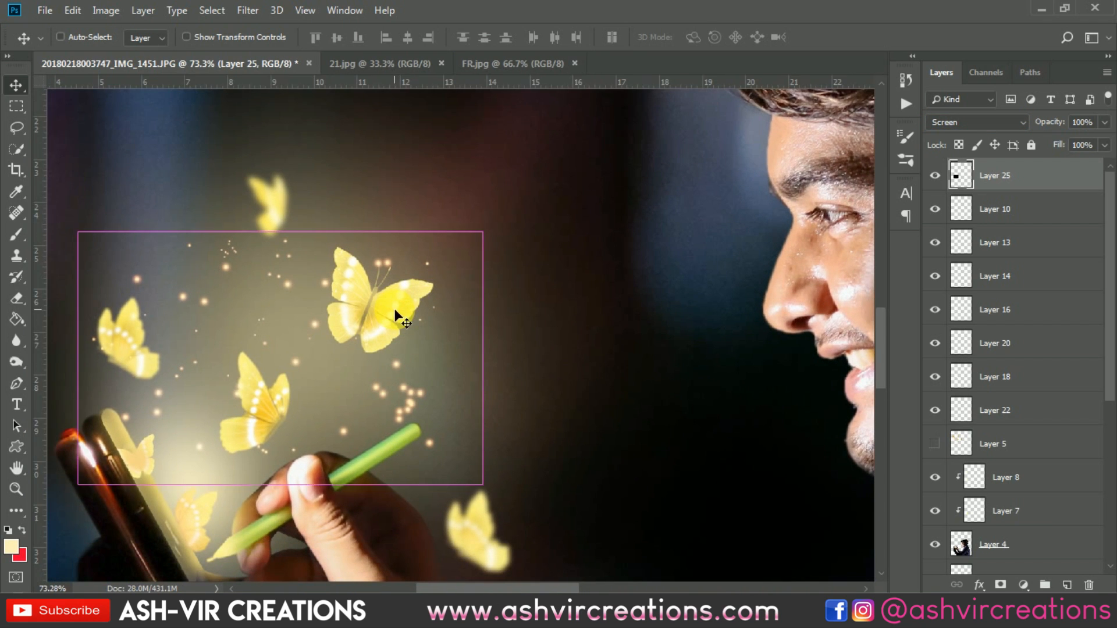
key(Return)
key(e)
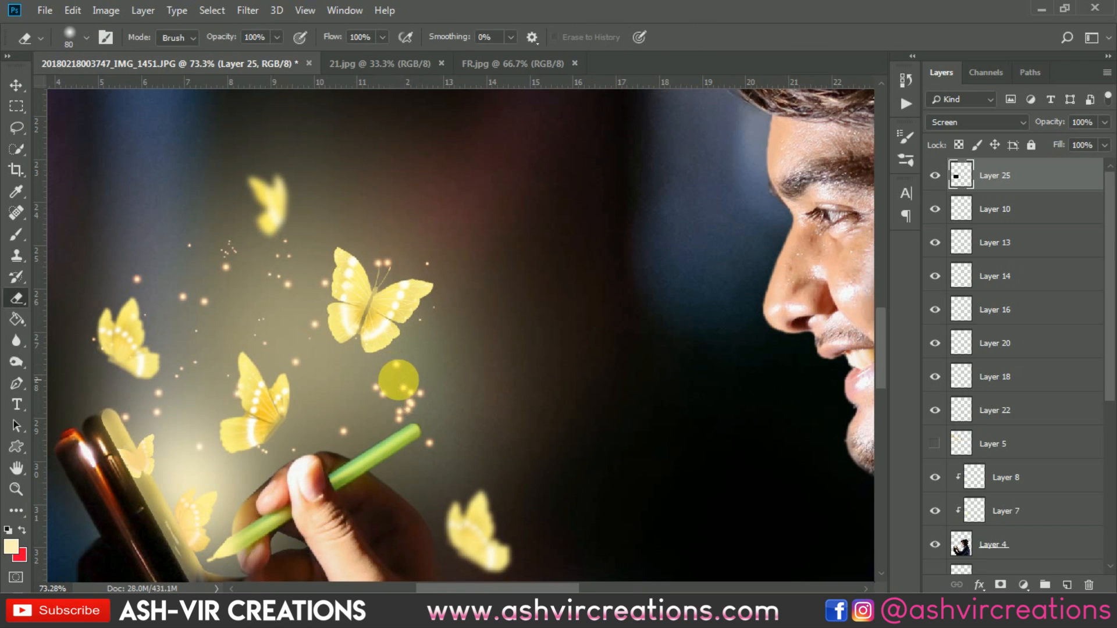
mouse_move(429, 435)
mouse_down()
mouse_move(441, 405)
mouse_move(412, 425)
mouse_up()
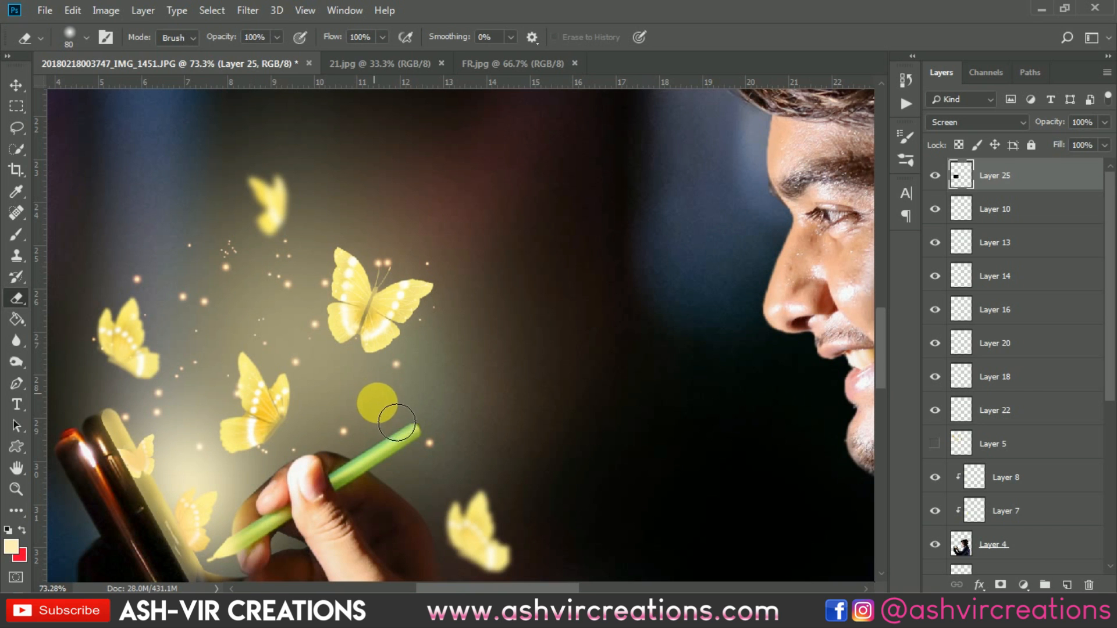
scroll(372, 381, down, 6)
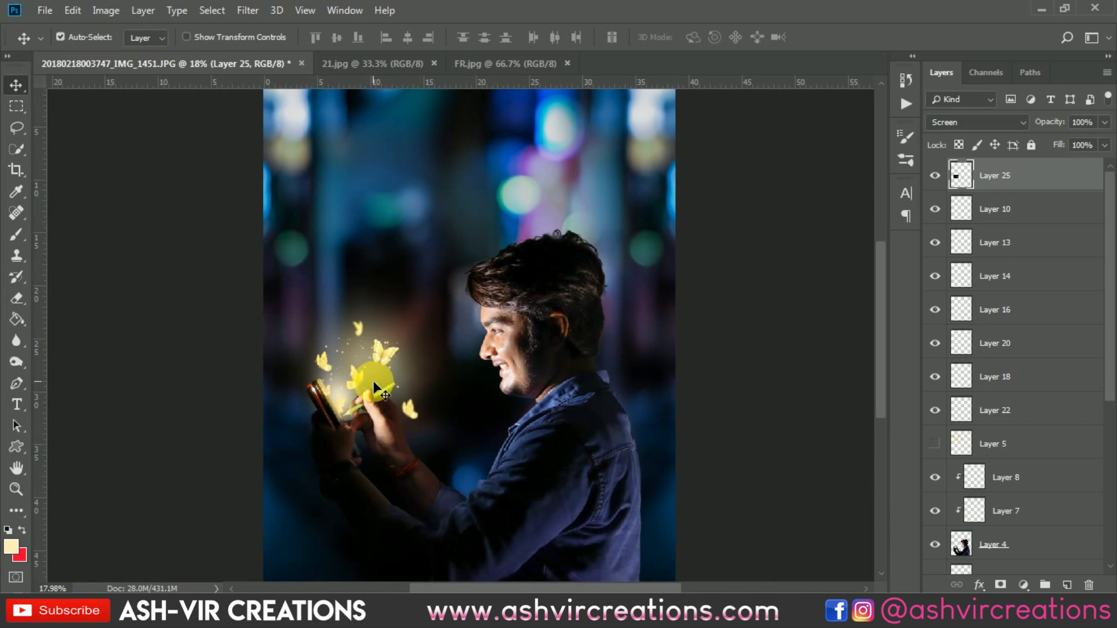
scroll(374, 365, up, 4)
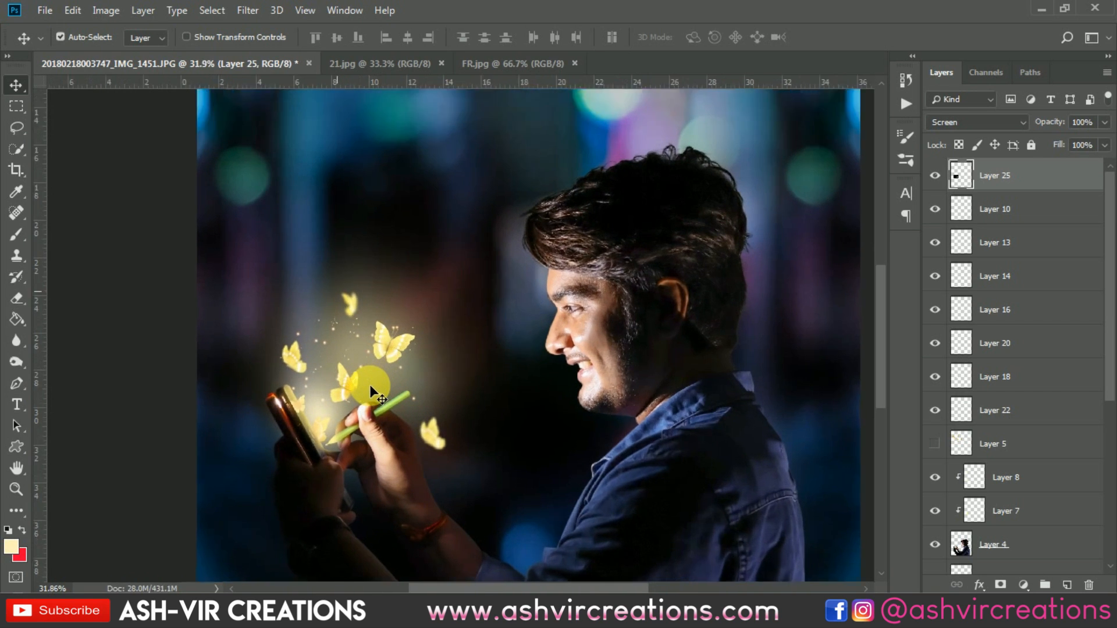
scroll(369, 385, down, 4)
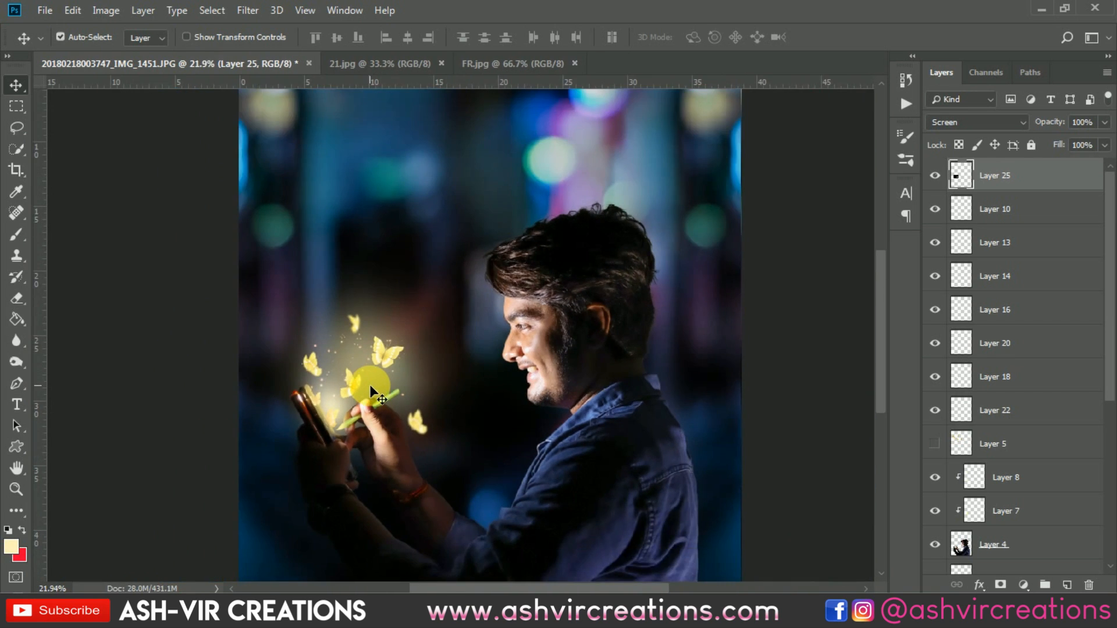
scroll(371, 387, down, 1)
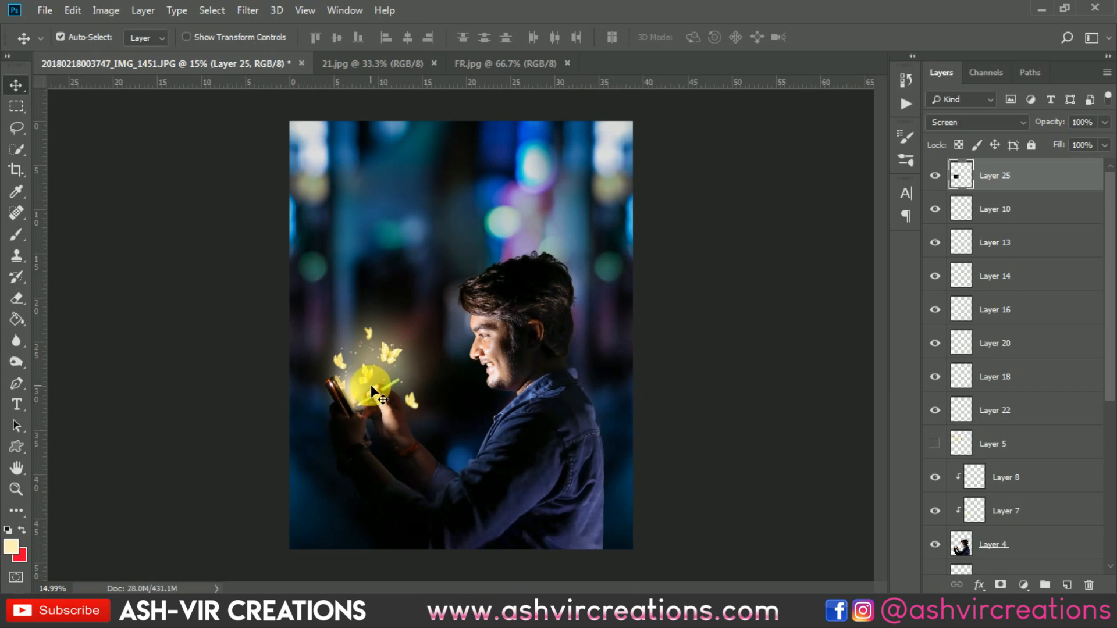
Select all layers from Layer 2 up to Layer 25 and merge them, leaving Layer 1 separate.
scroll(1027, 511, down, 3)
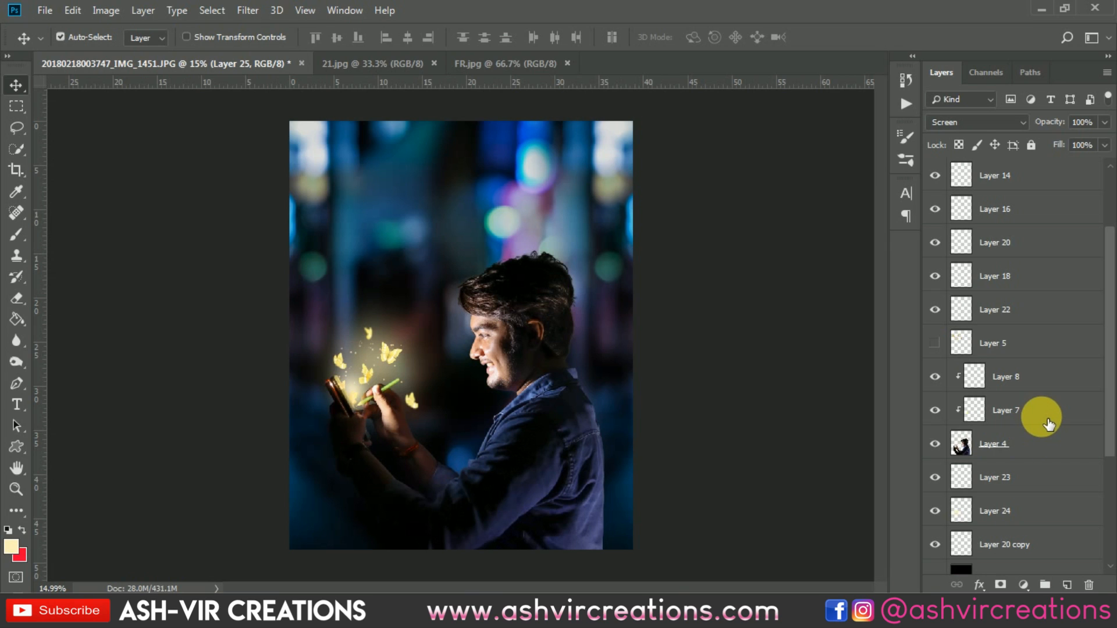
click(995, 542)
scroll(1010, 538, down, 2)
scroll(1010, 538, down, 4)
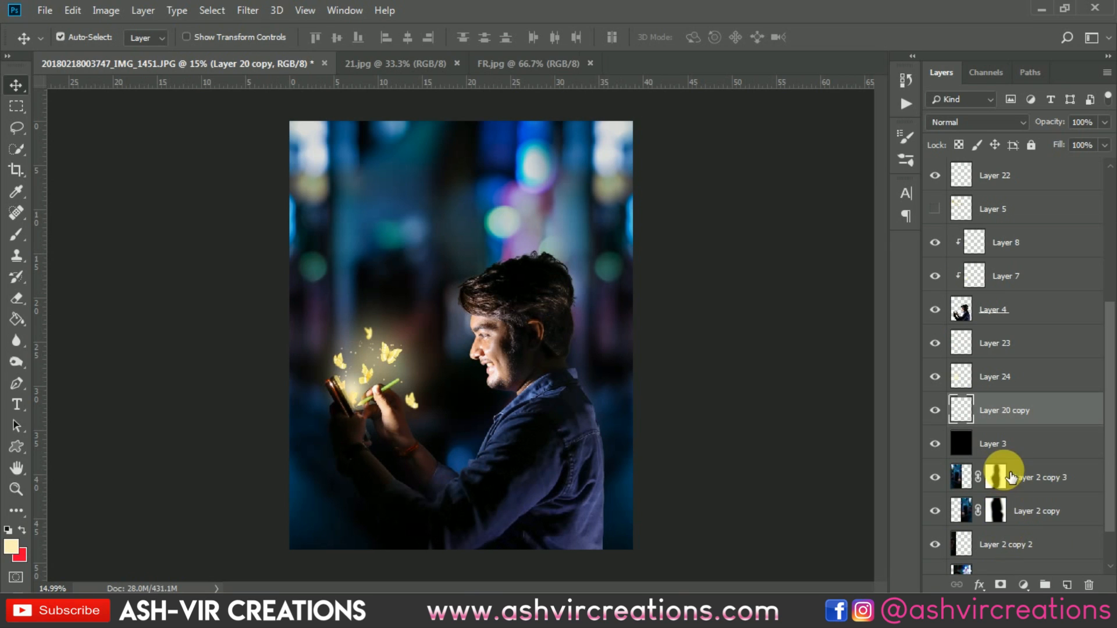
click(1015, 526)
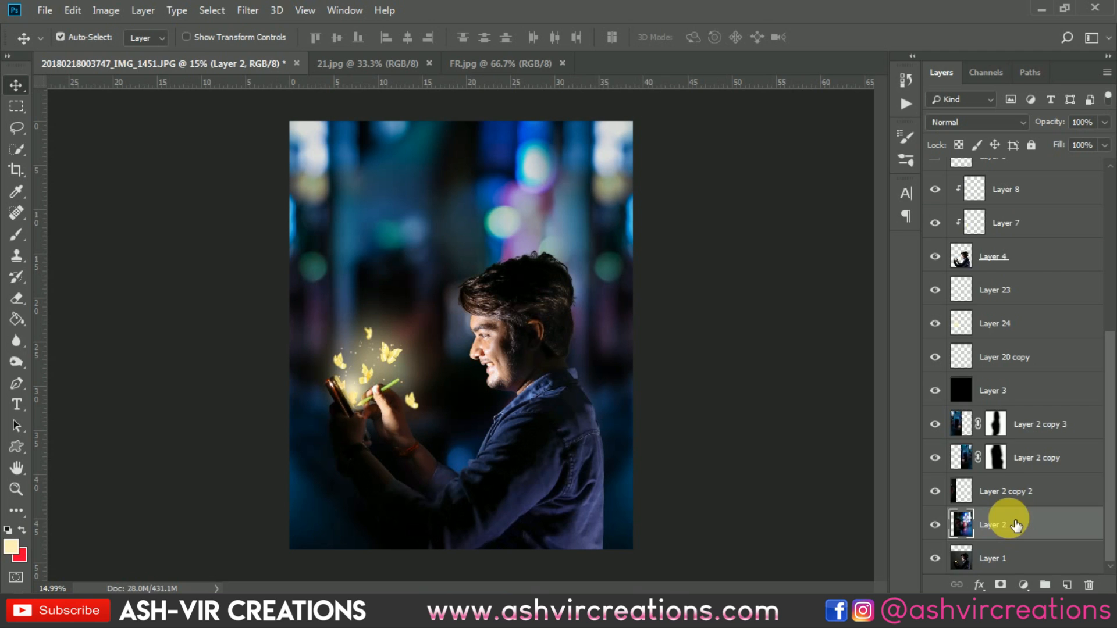
scroll(1015, 525, up, 3)
scroll(1014, 525, up, 6)
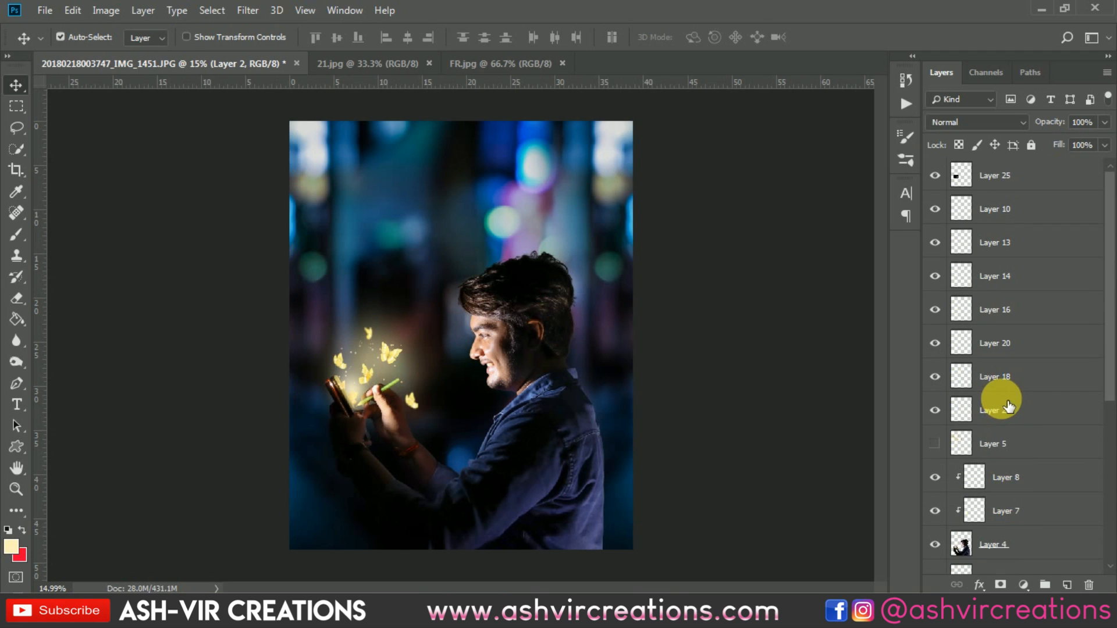
shift+click(1016, 178)
right_click(1011, 173)
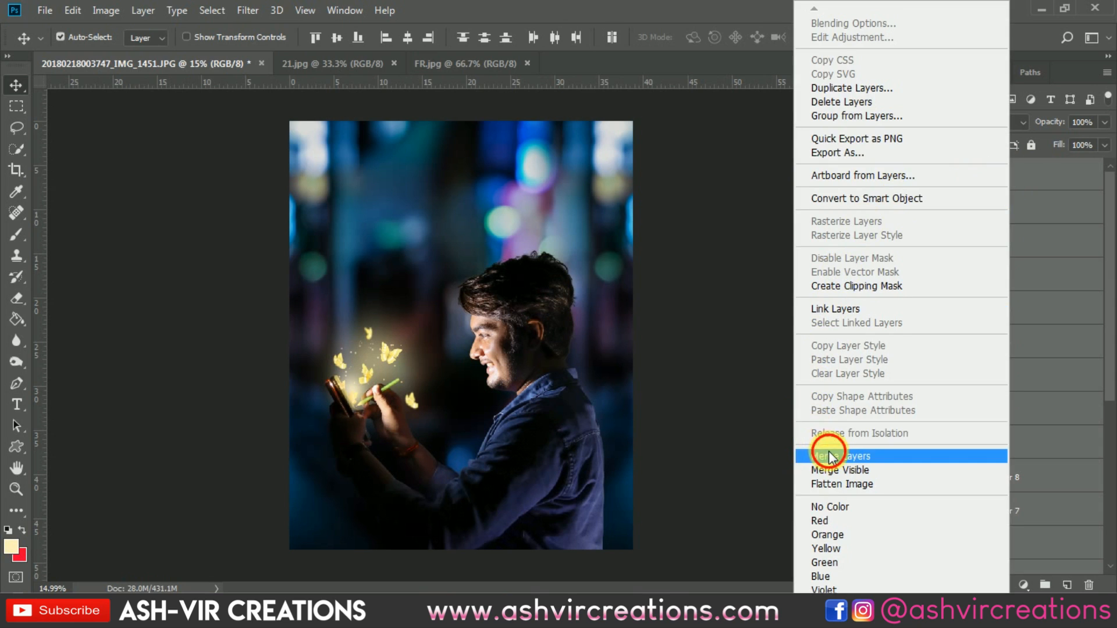
click(813, 455)
Crop the whole picture with the 4:5 (8:10) ratio frame.
click(16, 170)
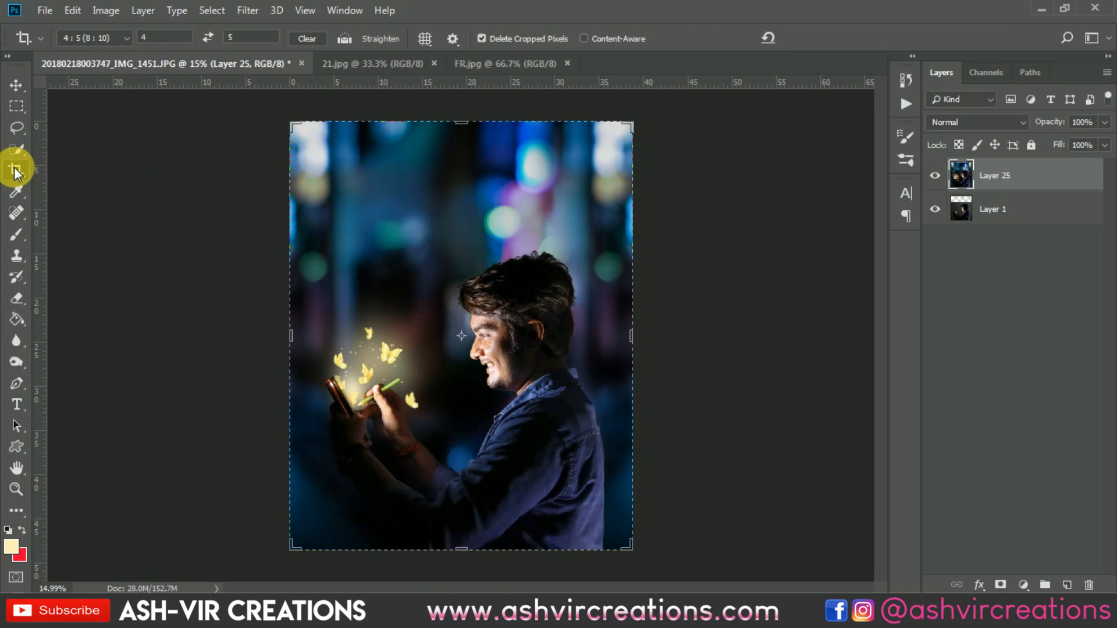
key(Return)
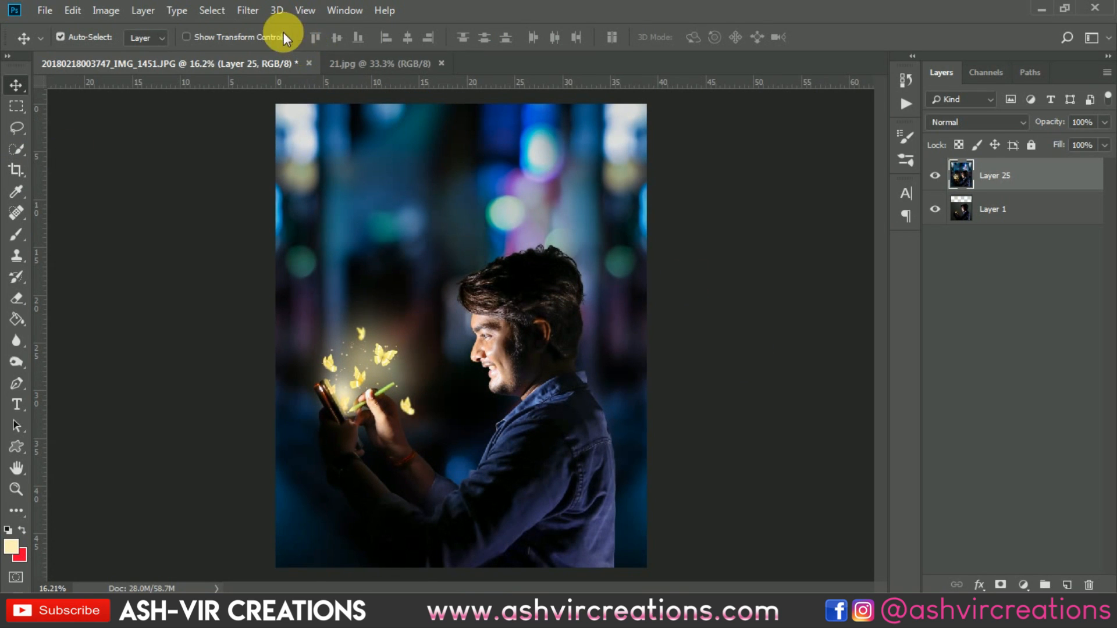
Open Layer 25 in the Camera Raw Filter and calibrate Blue Primary Hue to -100, Red Primary Hue to +31 and Red Primary Saturation to +13.
click(248, 11)
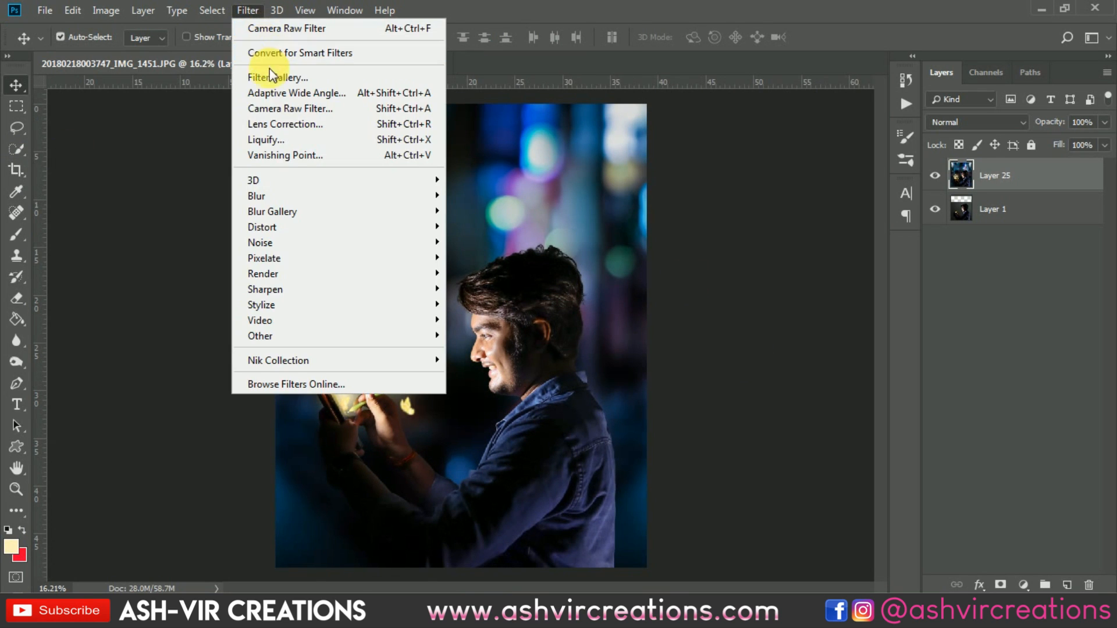
click(280, 111)
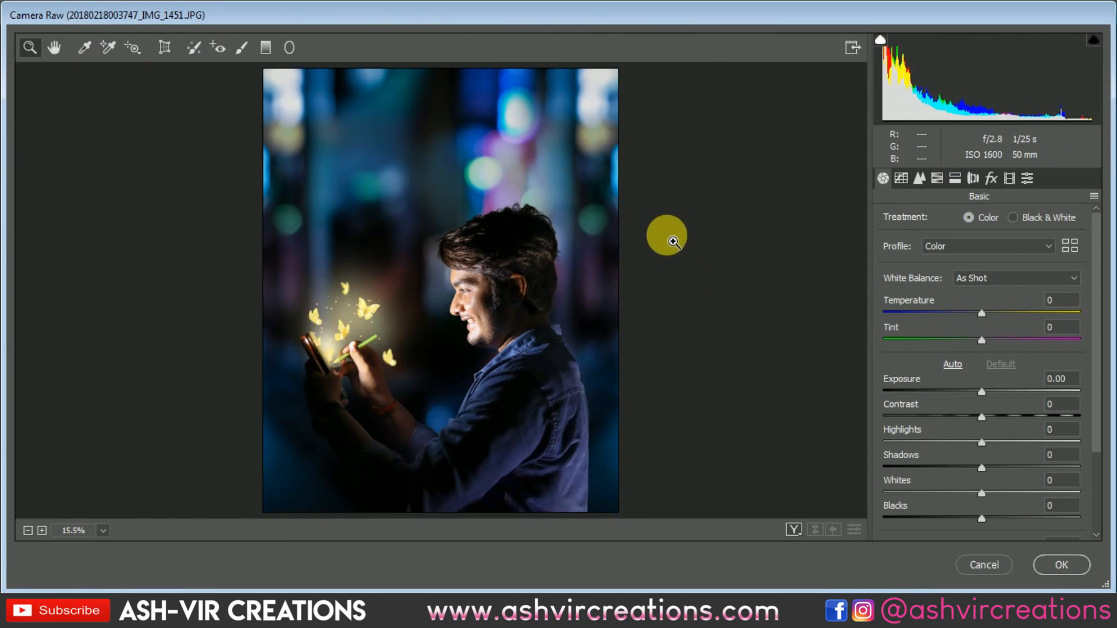
click(1012, 180)
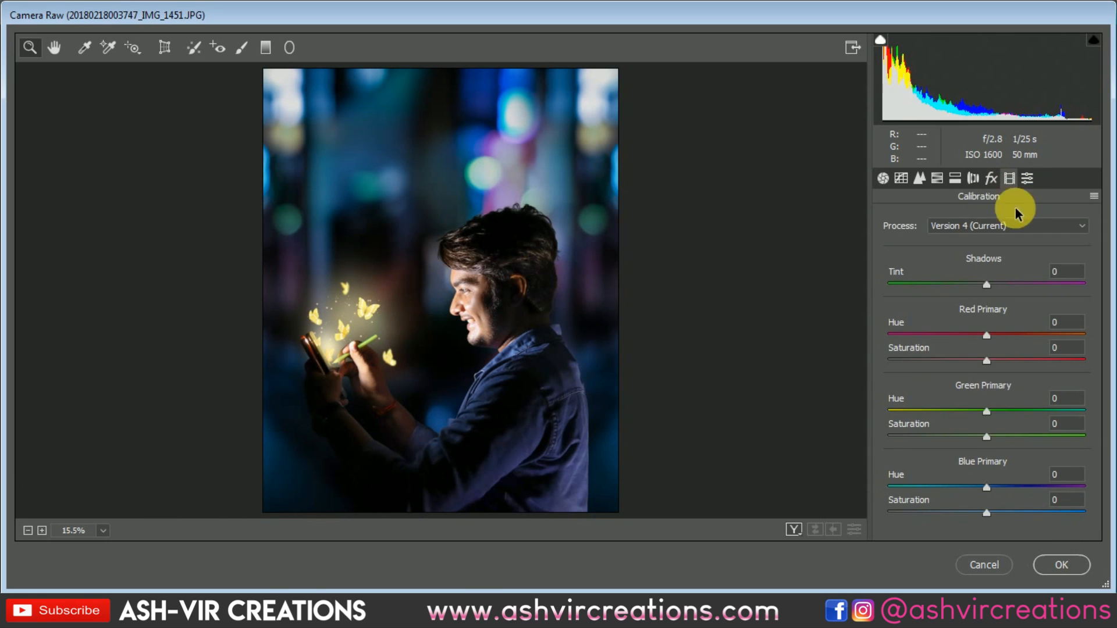
drag(962, 485, 921, 484)
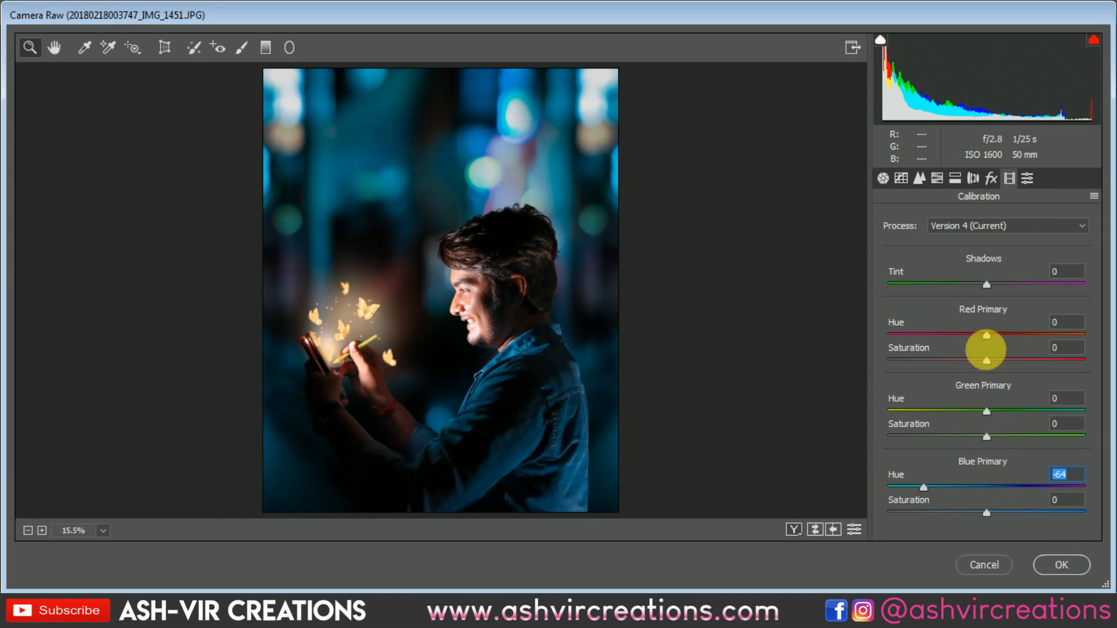
drag(988, 335, 999, 363)
click(461, 346)
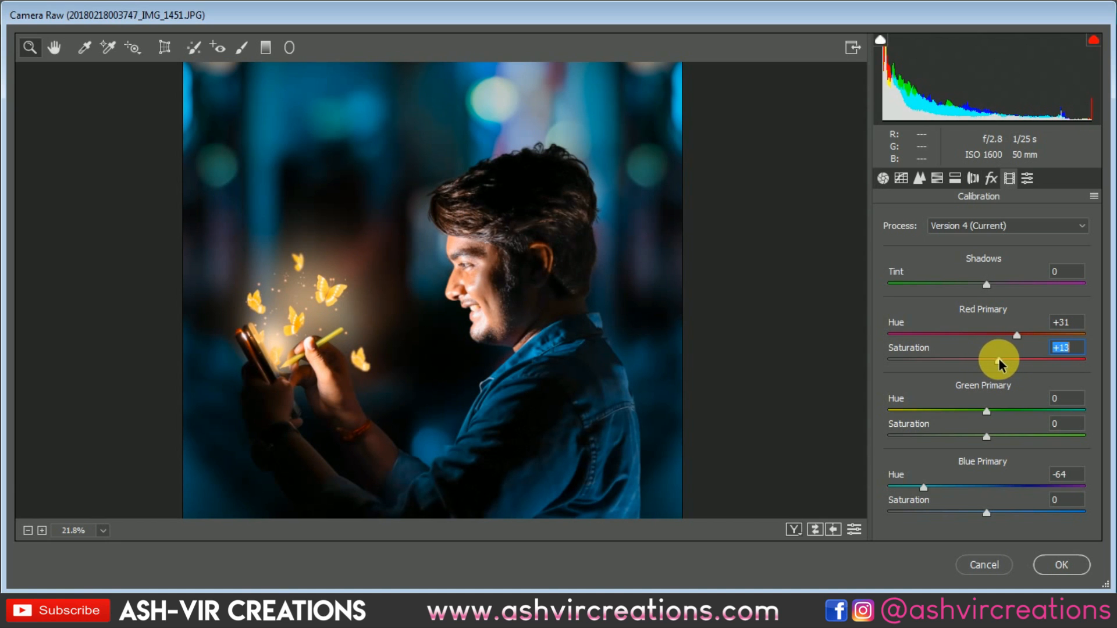
drag(906, 494, 889, 491)
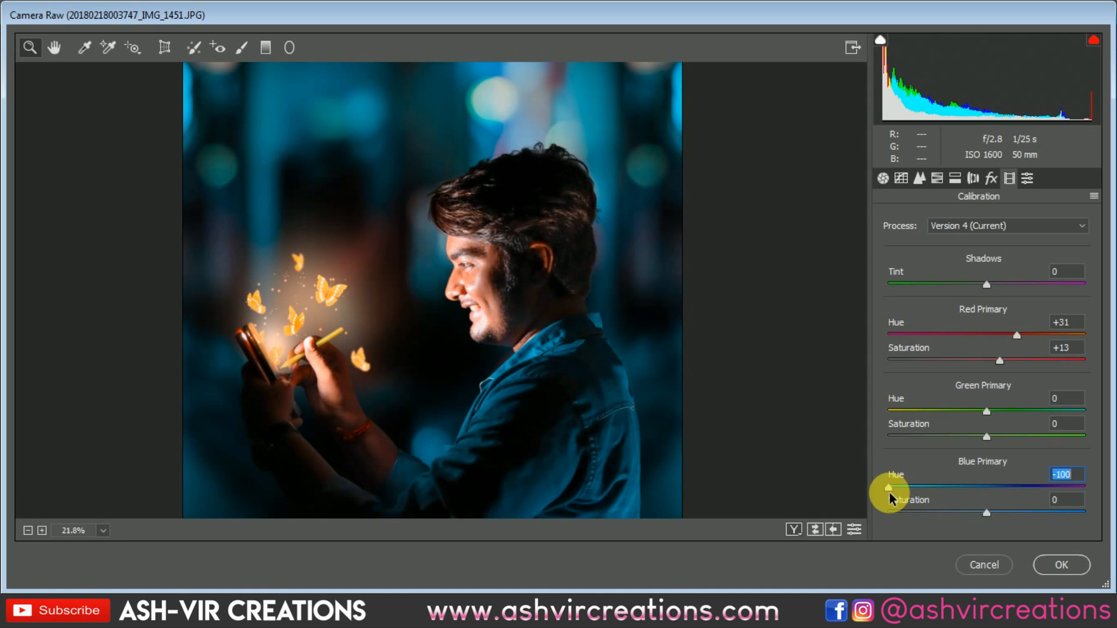
Set the calibration to Hue +3, Saturation +8 for Red Primary and Hue -27, Saturation +21 for Green Primary.
drag(1015, 335, 993, 363)
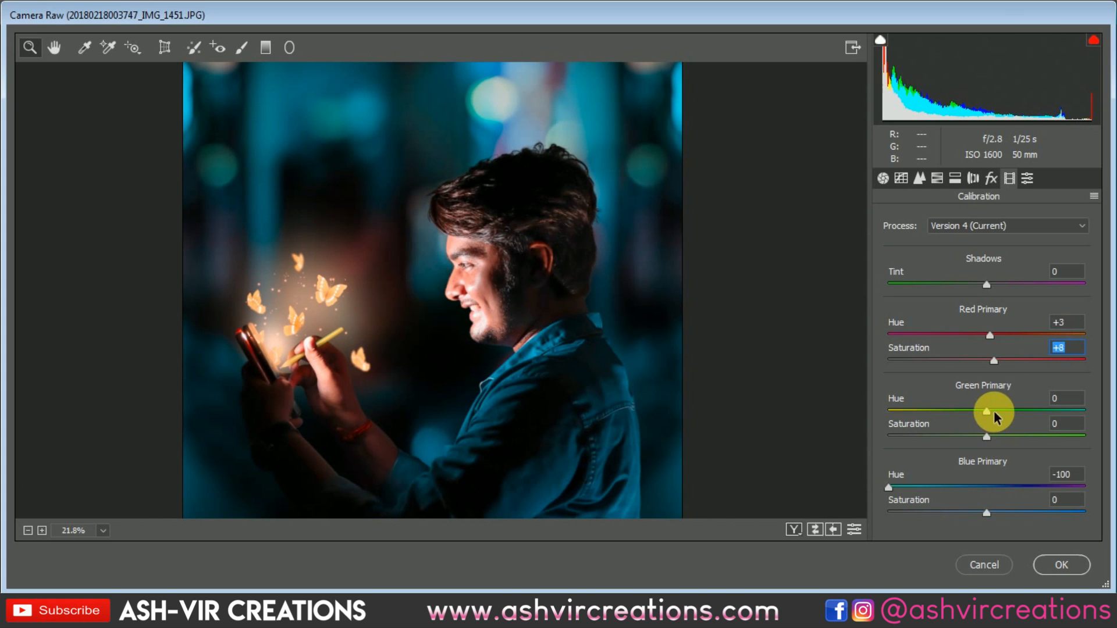
drag(992, 412, 1011, 444)
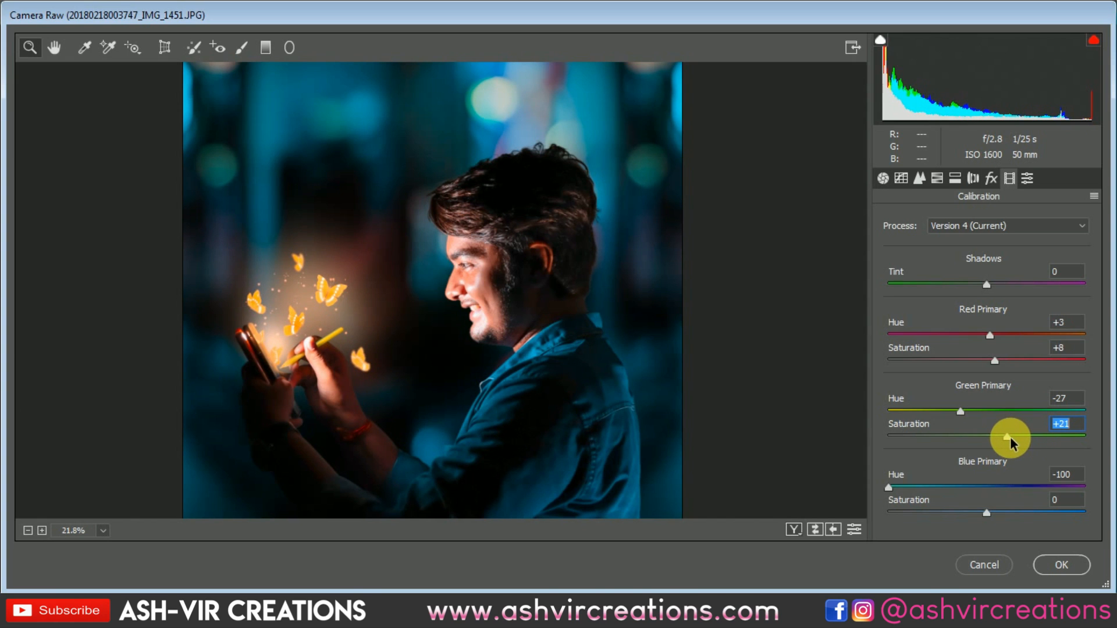
drag(458, 374, 443, 344)
drag(456, 277, 447, 275)
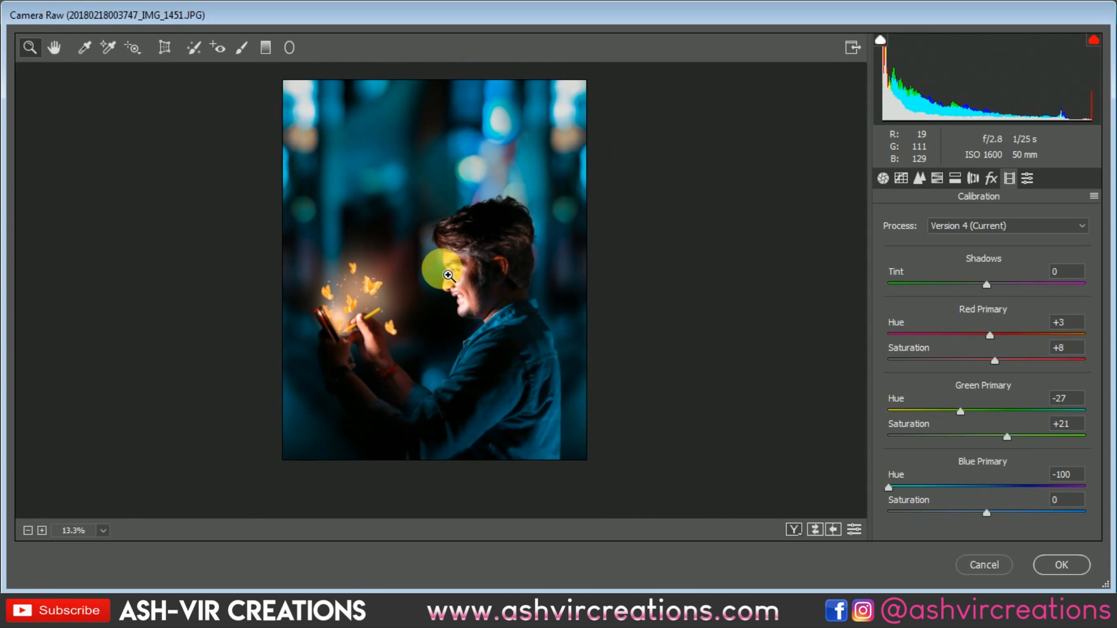
In the HSL hue adjustments, set Reds to +23, Oranges to +29 and Yellows to -100.
click(919, 178)
click(936, 179)
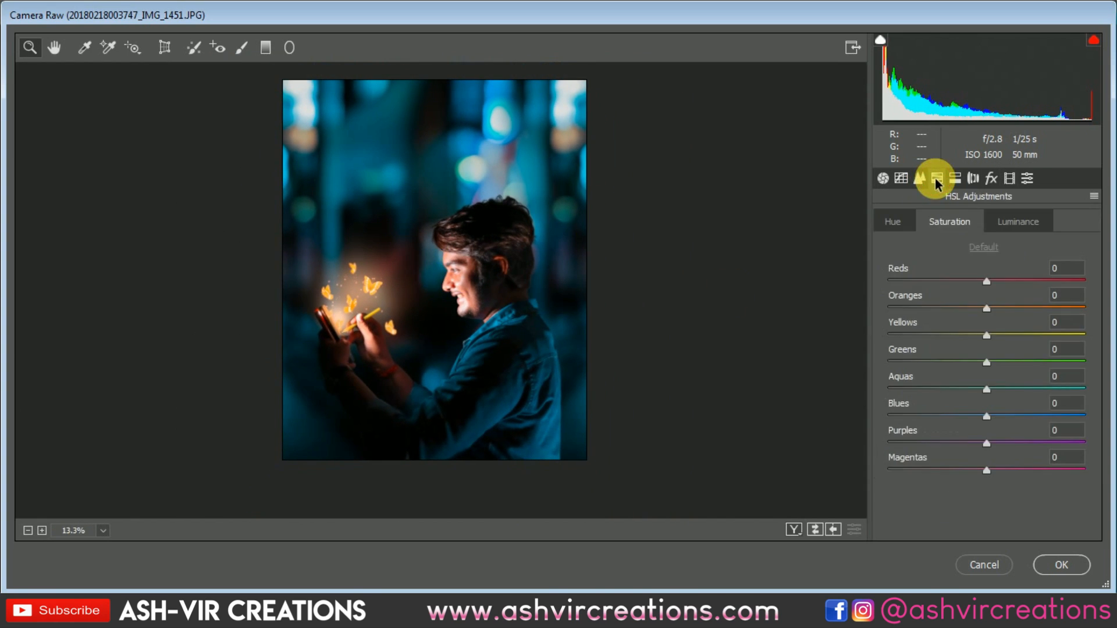
click(893, 222)
drag(459, 281, 549, 344)
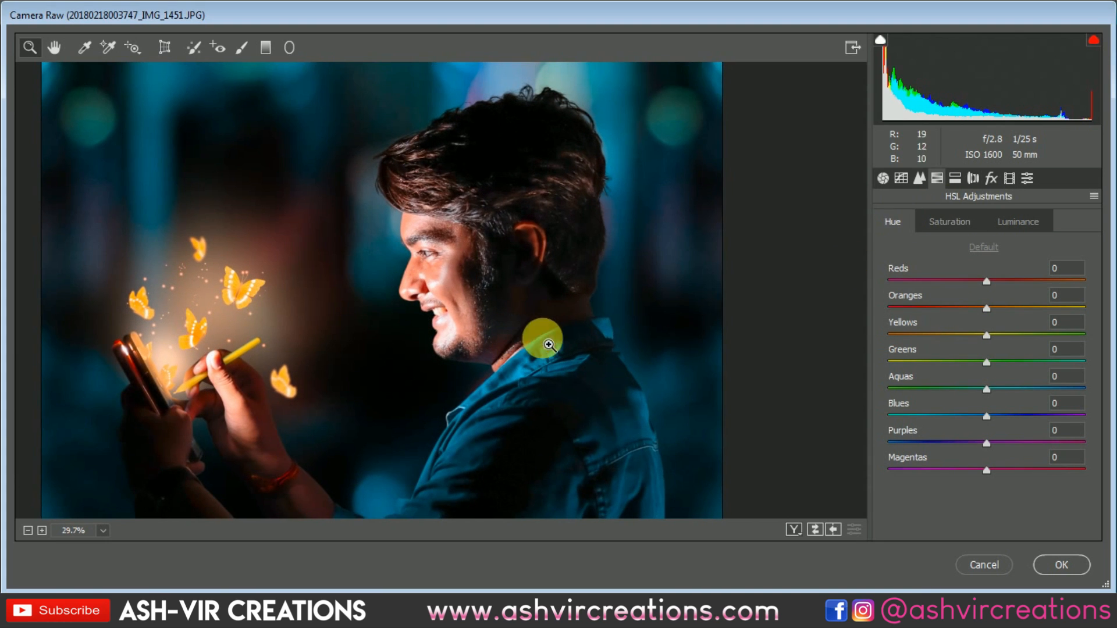
drag(991, 281, 1002, 308)
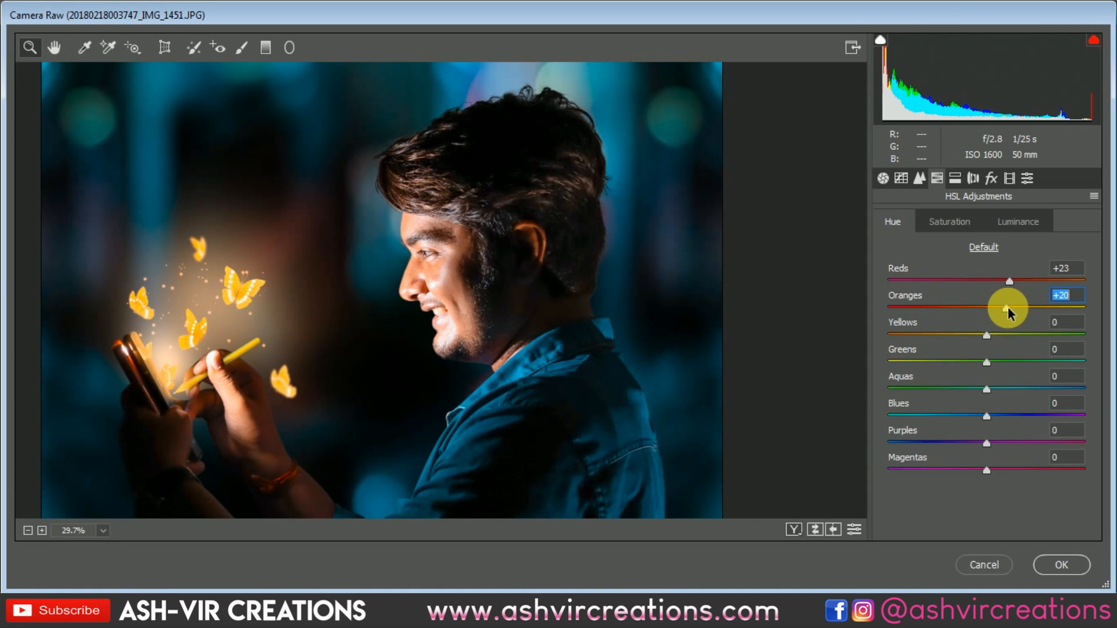
drag(495, 322, 431, 301)
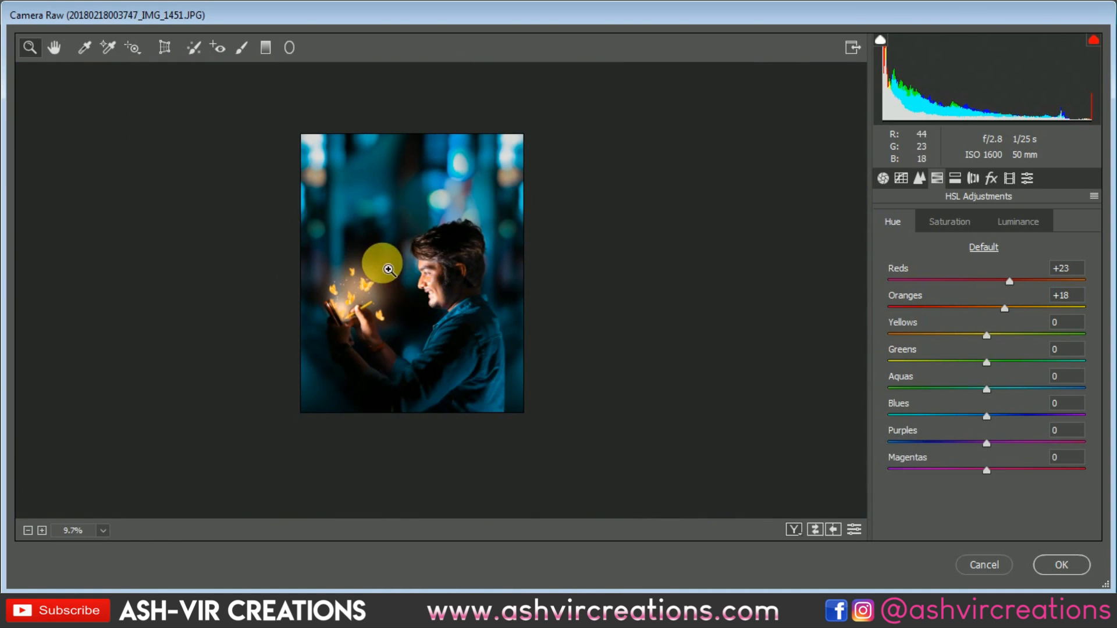
drag(388, 270, 454, 324)
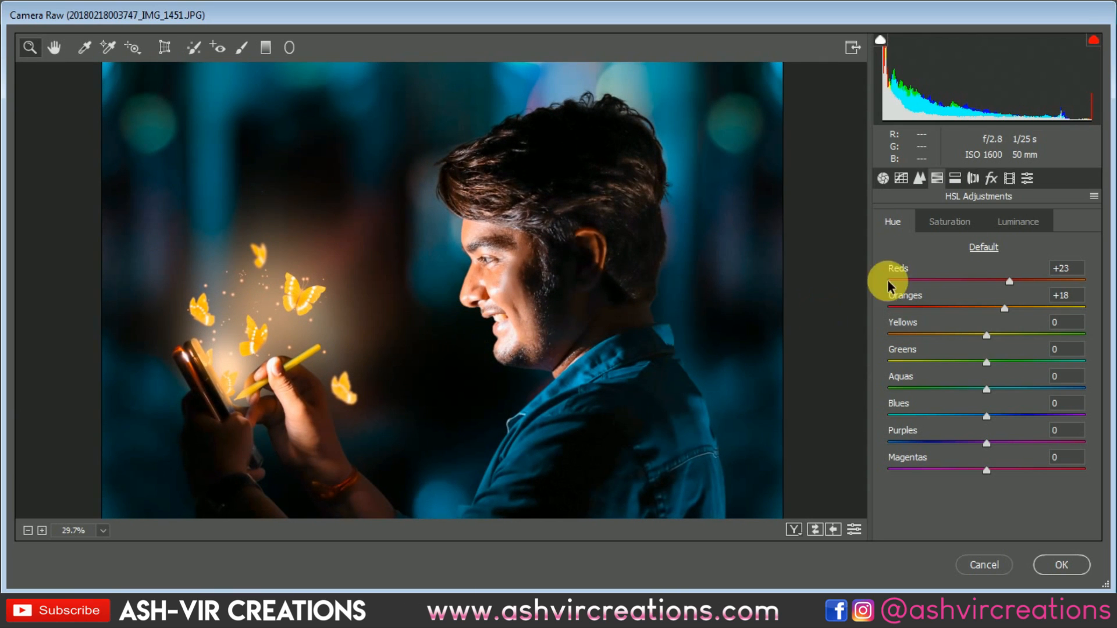
drag(1011, 309, 1108, 330)
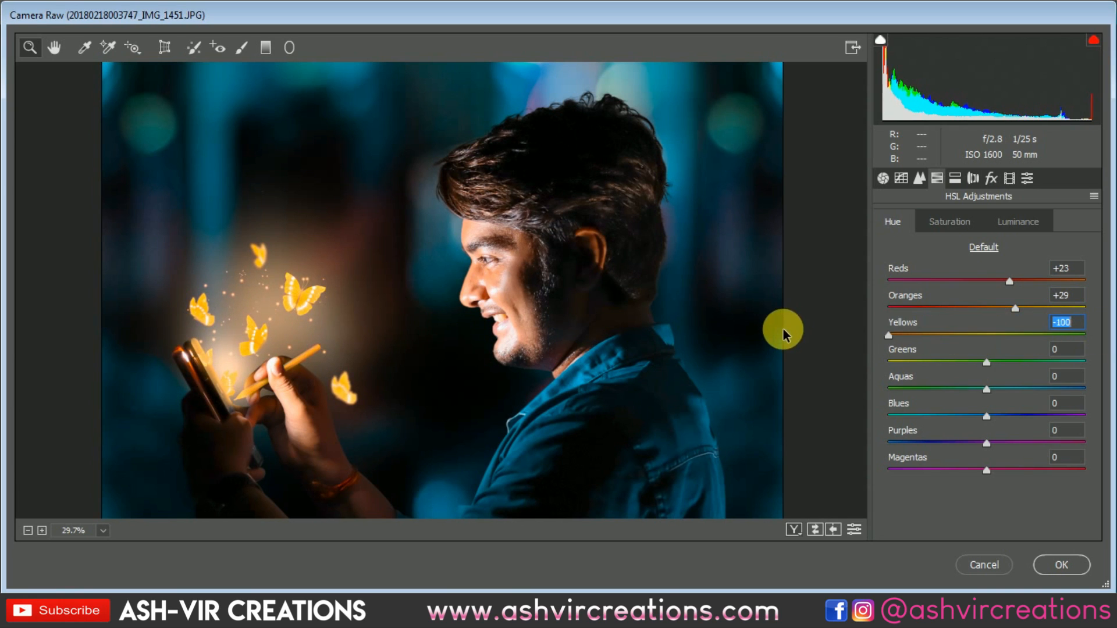
drag(1015, 316, 938, 315)
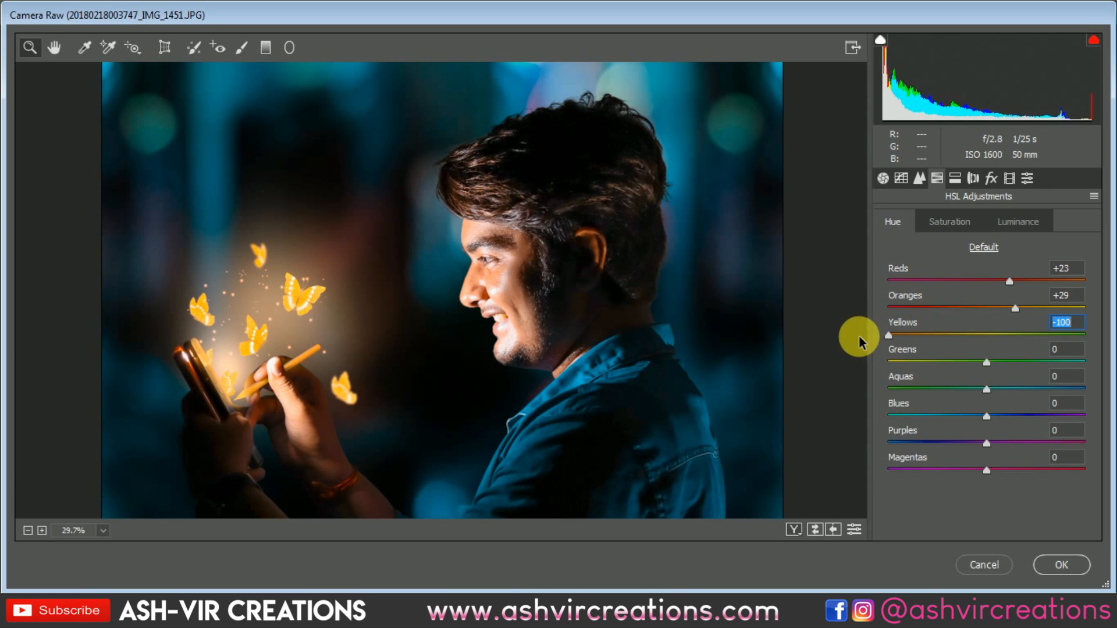
Set the HSL luminance of Yellows to +26 and the hue of Greens to -3.
click(953, 221)
drag(988, 335, 1010, 338)
click(1015, 223)
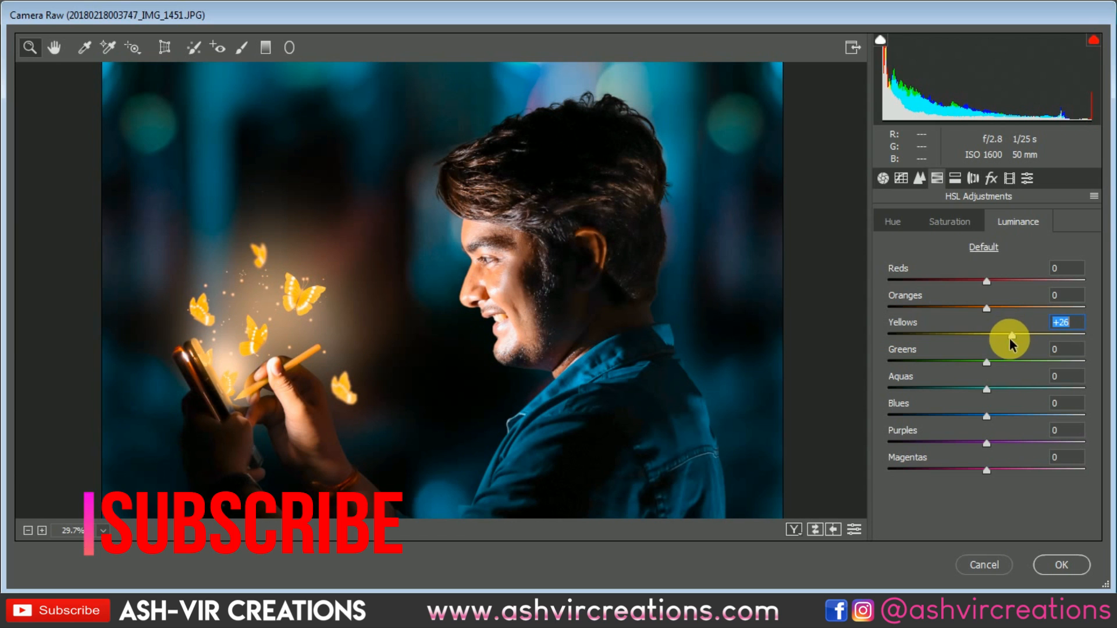
click(899, 221)
mouse_move(983, 361)
mouse_down()
mouse_move(961, 365)
mouse_move(1089, 356)
mouse_move(880, 358)
mouse_move(1097, 349)
mouse_move(873, 349)
mouse_move(1107, 349)
mouse_move(963, 361)
mouse_move(983, 362)
mouse_up()
drag(611, 394, 560, 381)
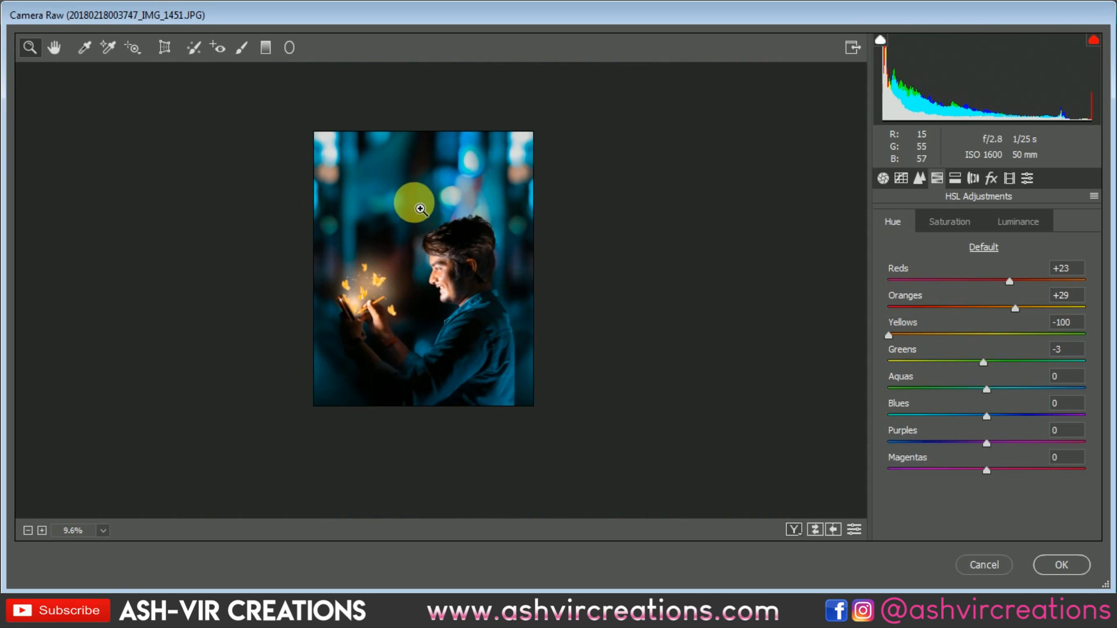
mouse_move(416, 204)
mouse_down()
mouse_move(455, 238)
mouse_move(431, 204)
mouse_up()
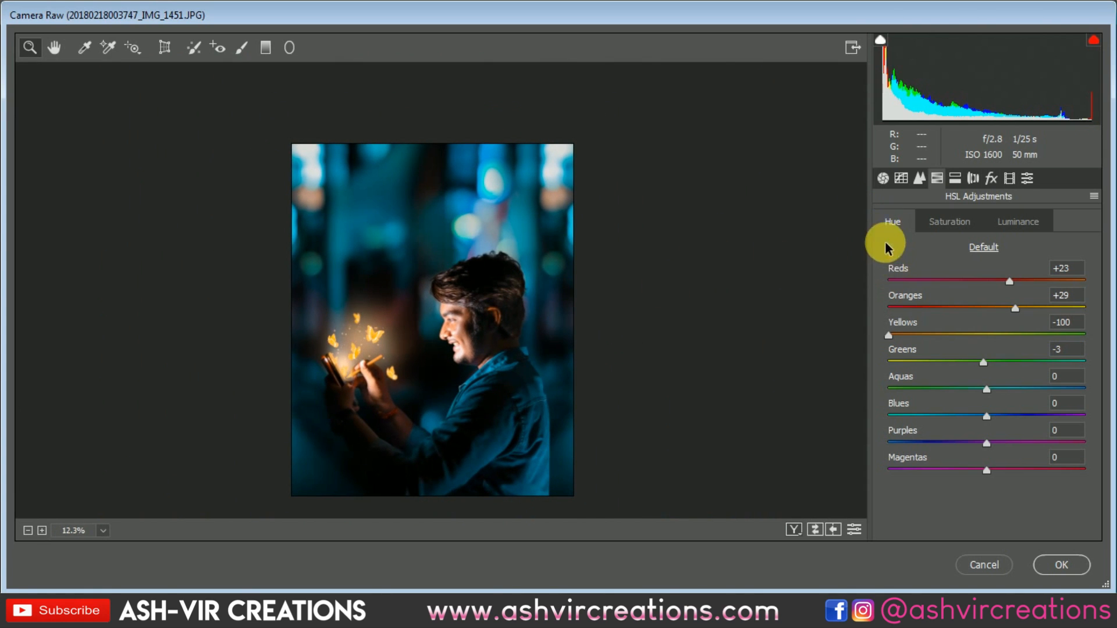
Raise Highlights to +8 in the basic adjustments, leaving Contrast at 0.
click(882, 179)
drag(1000, 416, 989, 422)
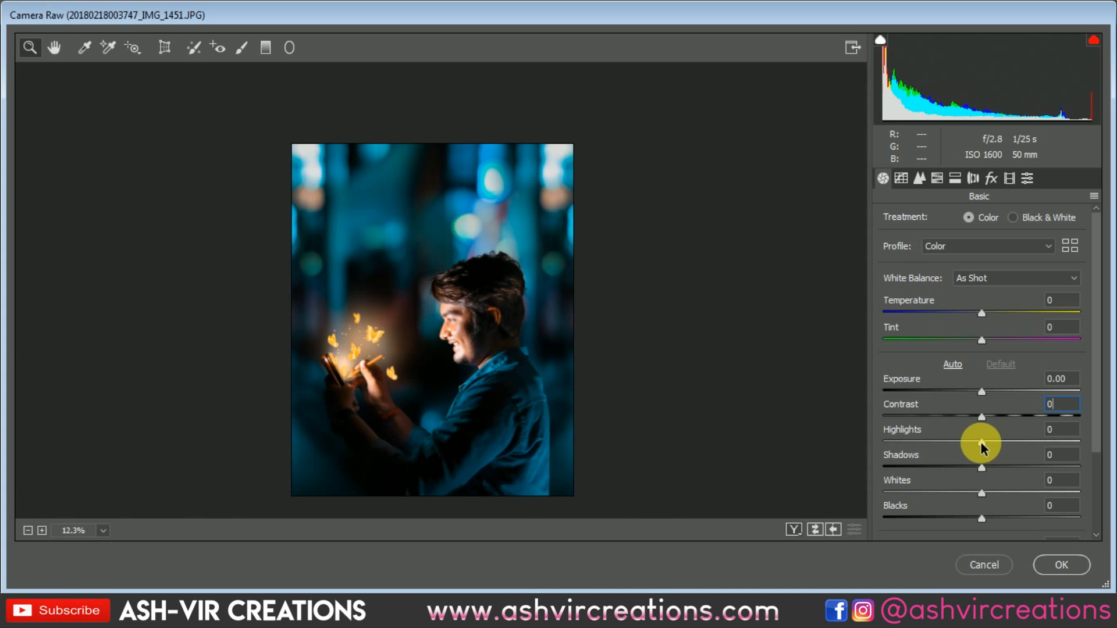
drag(982, 443, 988, 443)
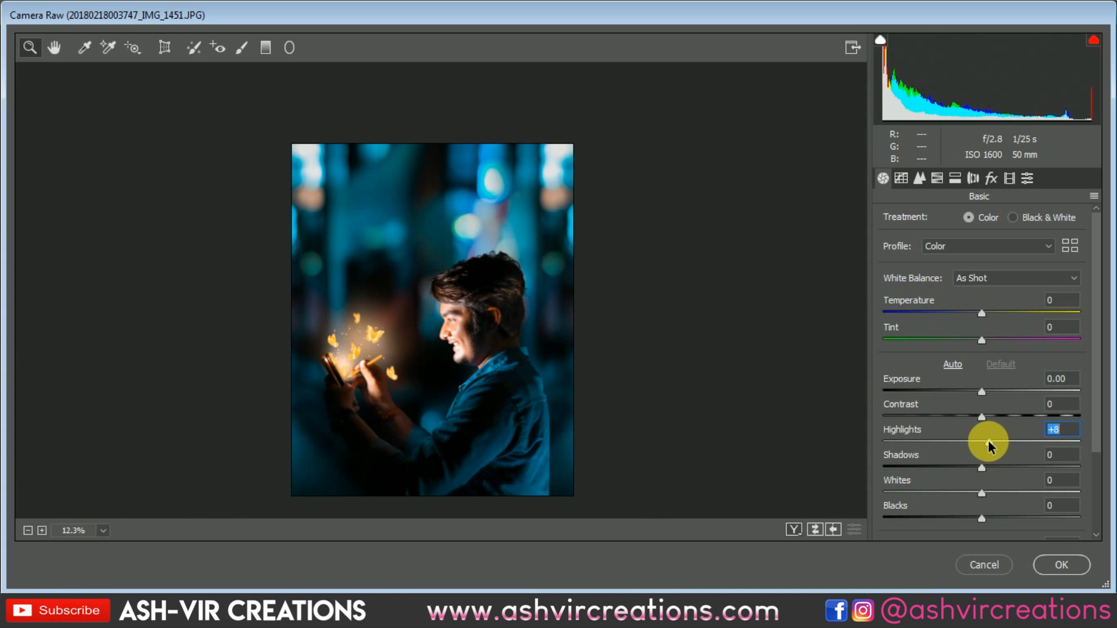
mouse_move(499, 384)
mouse_down()
mouse_move(522, 394)
mouse_move(499, 381)
mouse_up()
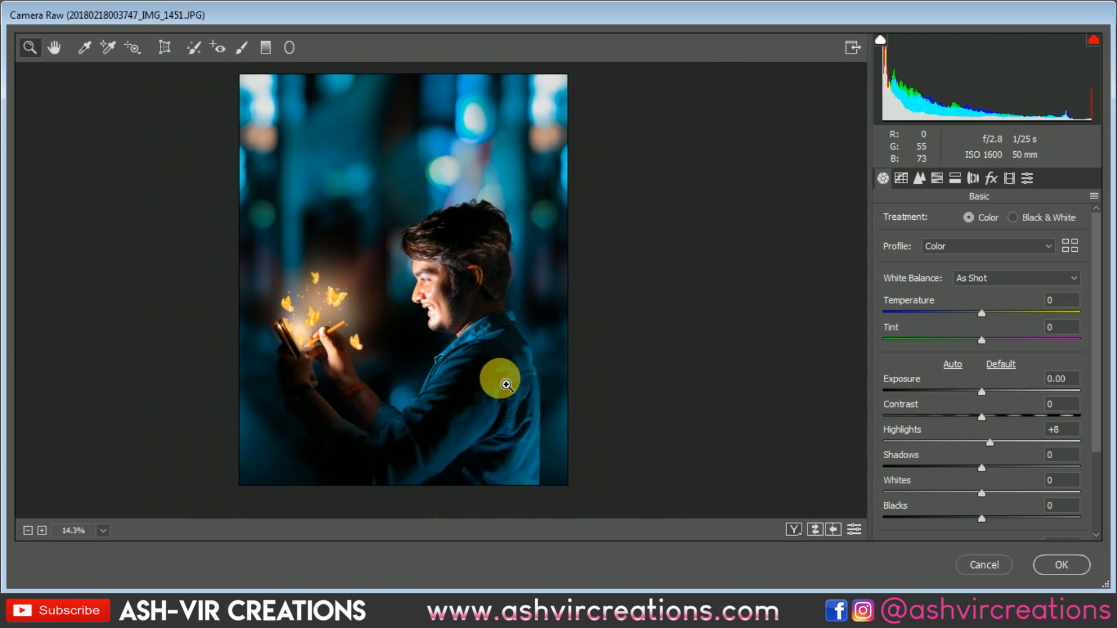
Add a post-crop vignette with Amount -42, Midpoint 46 and Feather 60.
click(990, 179)
drag(986, 390, 946, 390)
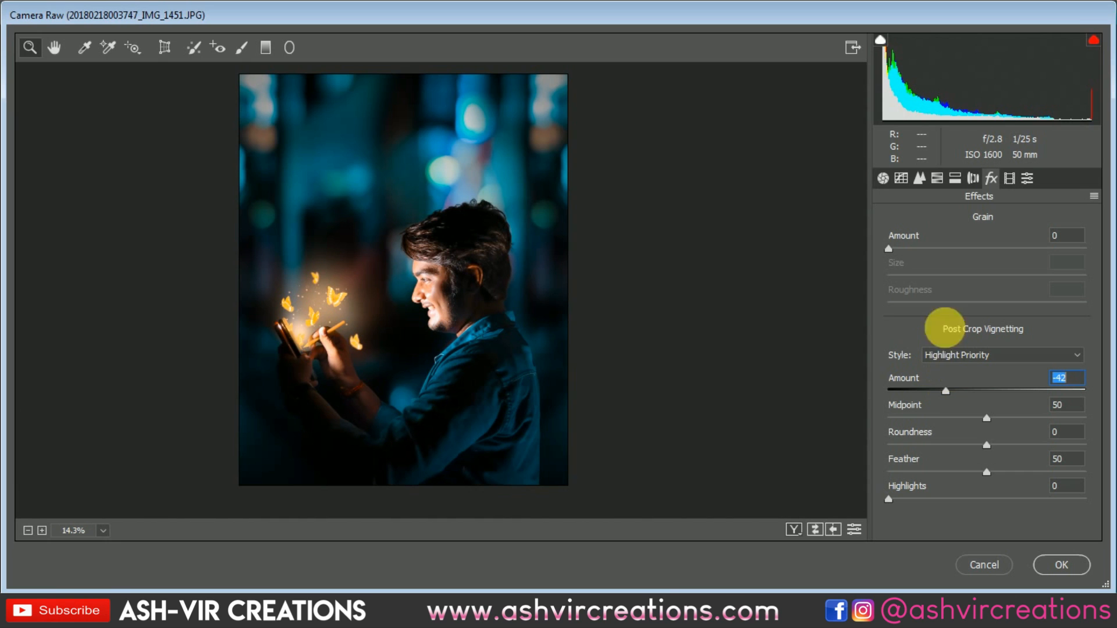
drag(981, 425, 977, 424)
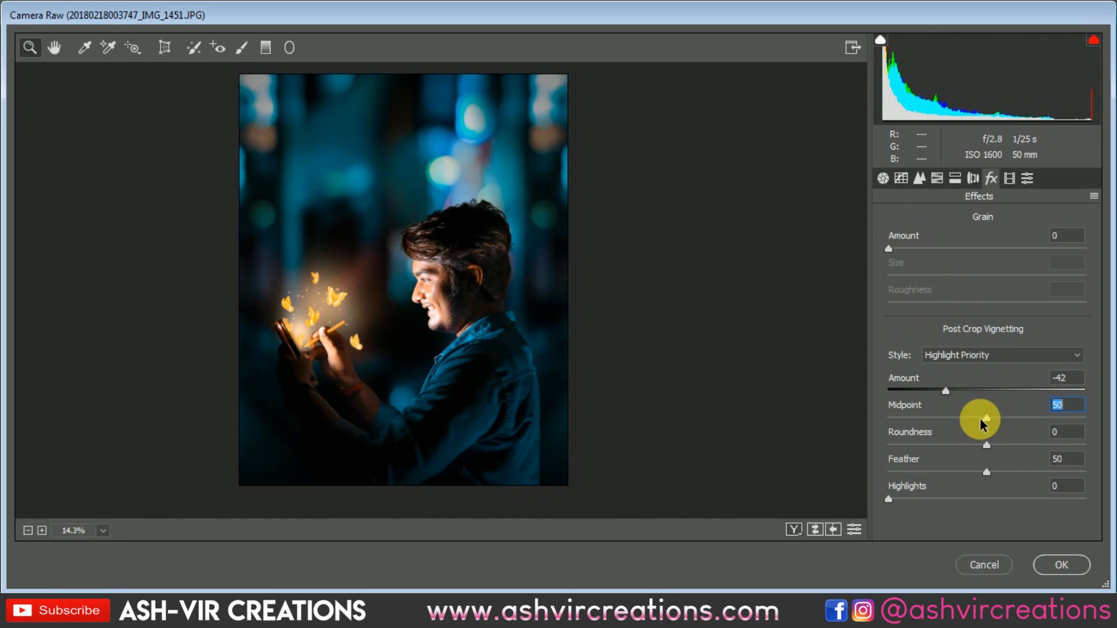
mouse_move(993, 474)
mouse_down()
mouse_move(972, 474)
mouse_move(1059, 474)
mouse_move(975, 477)
mouse_move(1042, 473)
mouse_move(995, 474)
mouse_move(1009, 476)
mouse_up()
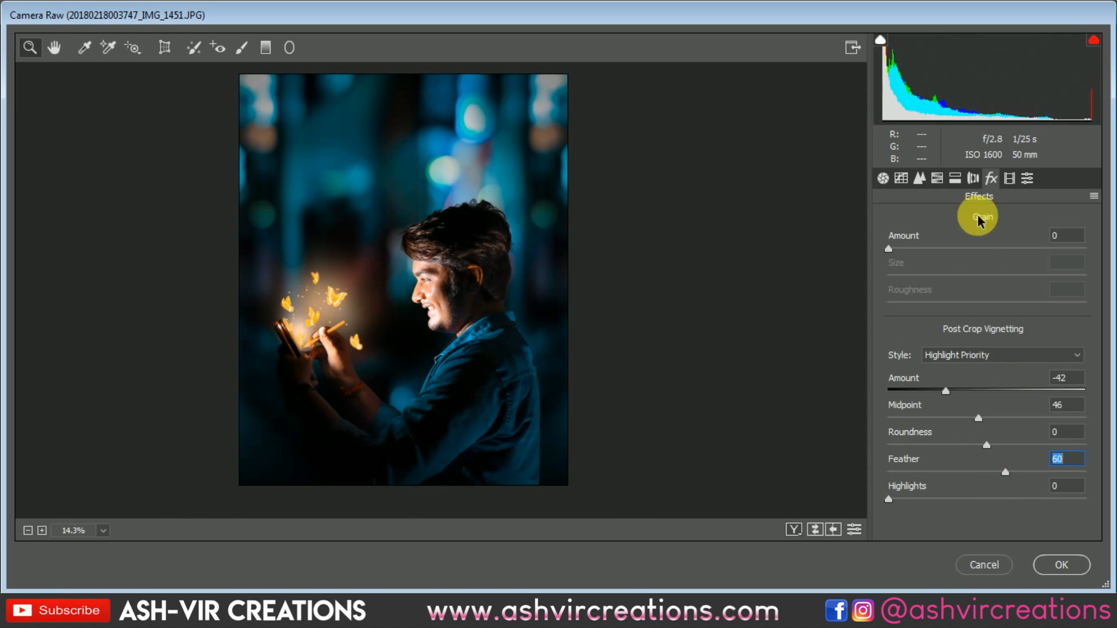
Split-tone the shadows with Hue 215 and Saturation 7.
click(954, 178)
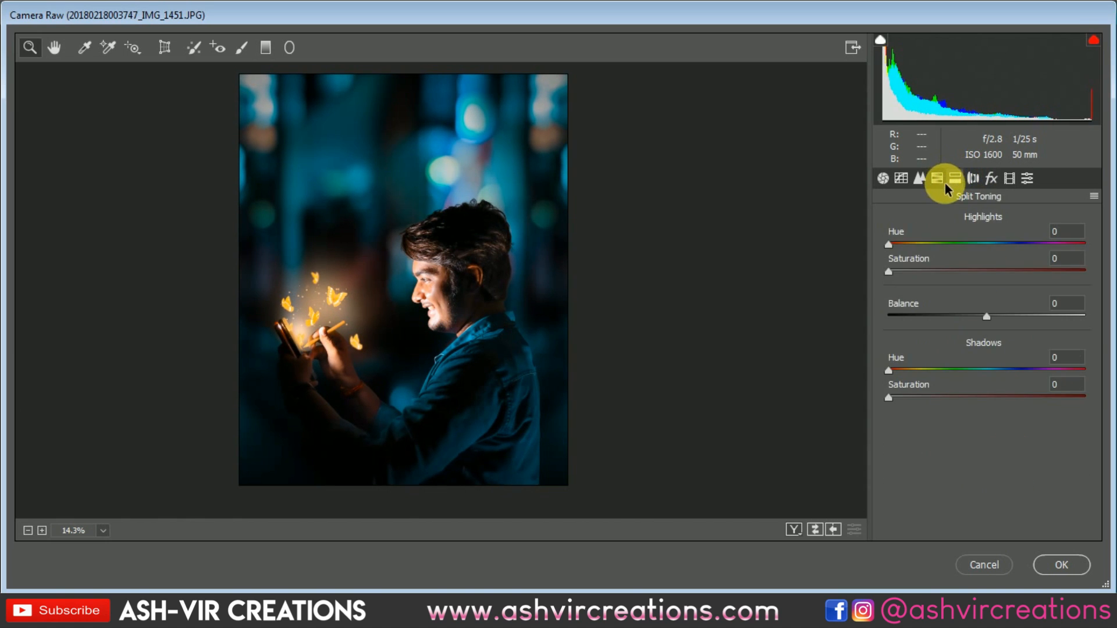
click(924, 369)
click(918, 397)
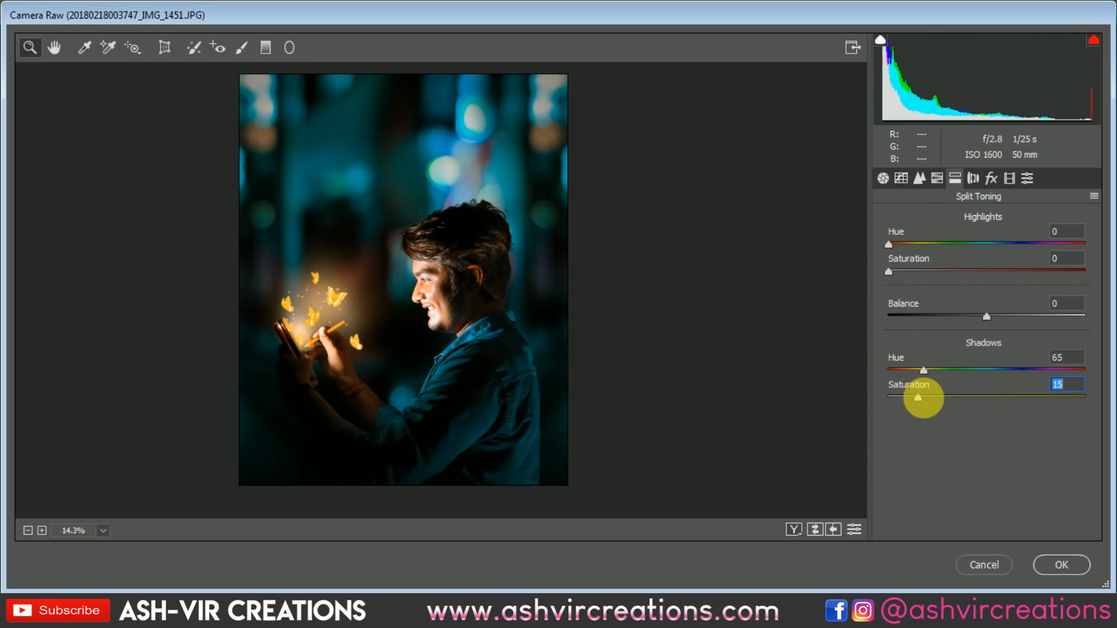
click(931, 397)
drag(933, 376, 1003, 377)
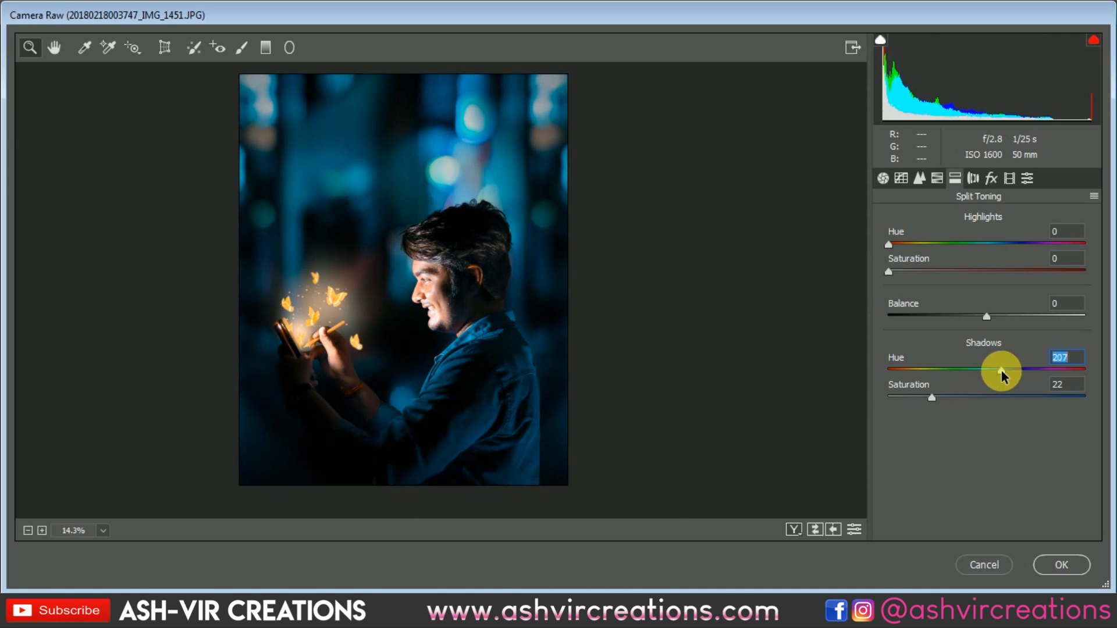
drag(930, 396, 907, 398)
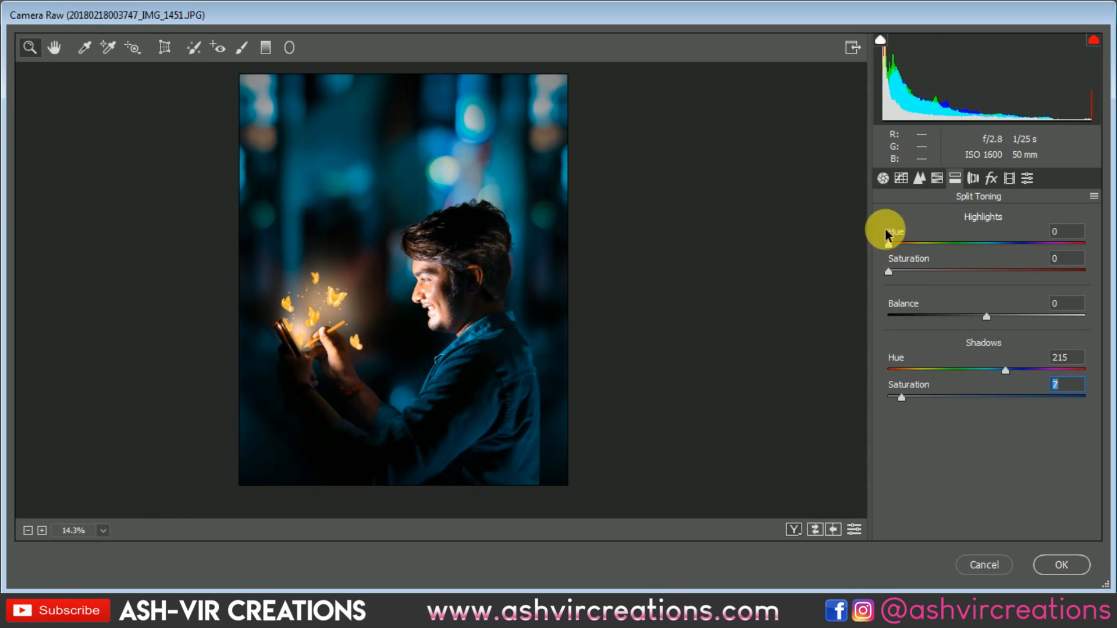
Split-tone the highlights with Hue 60 and Saturation 4.
click(910, 244)
click(911, 271)
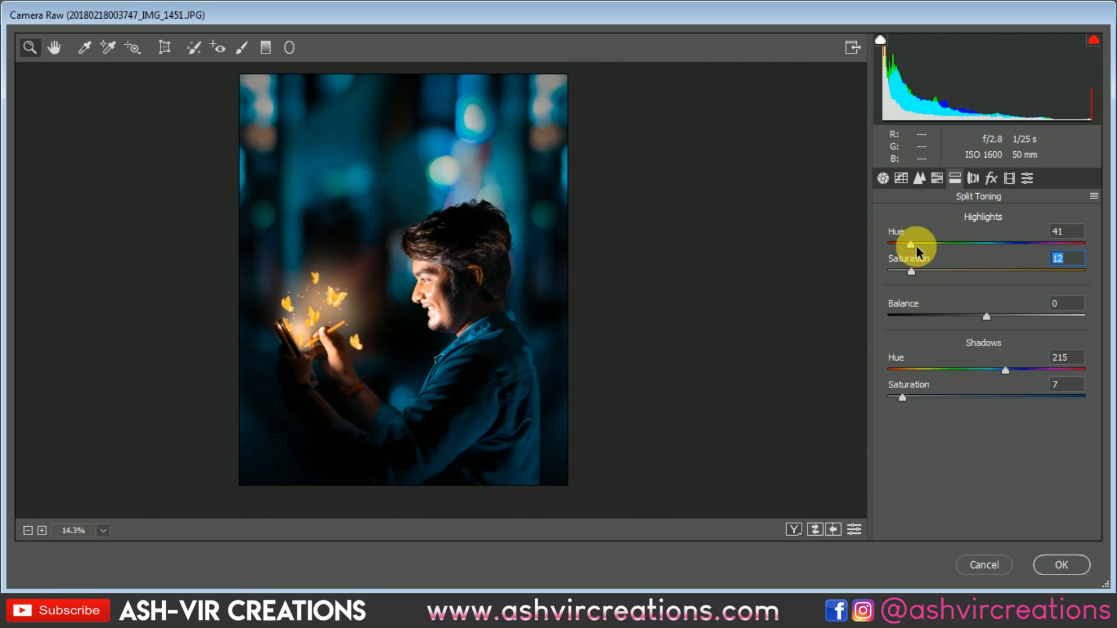
click(922, 245)
mouse_move(917, 271)
mouse_down()
mouse_move(962, 276)
mouse_move(890, 273)
mouse_move(947, 278)
mouse_move(893, 279)
mouse_move(917, 273)
mouse_move(922, 246)
mouse_move(922, 268)
mouse_up()
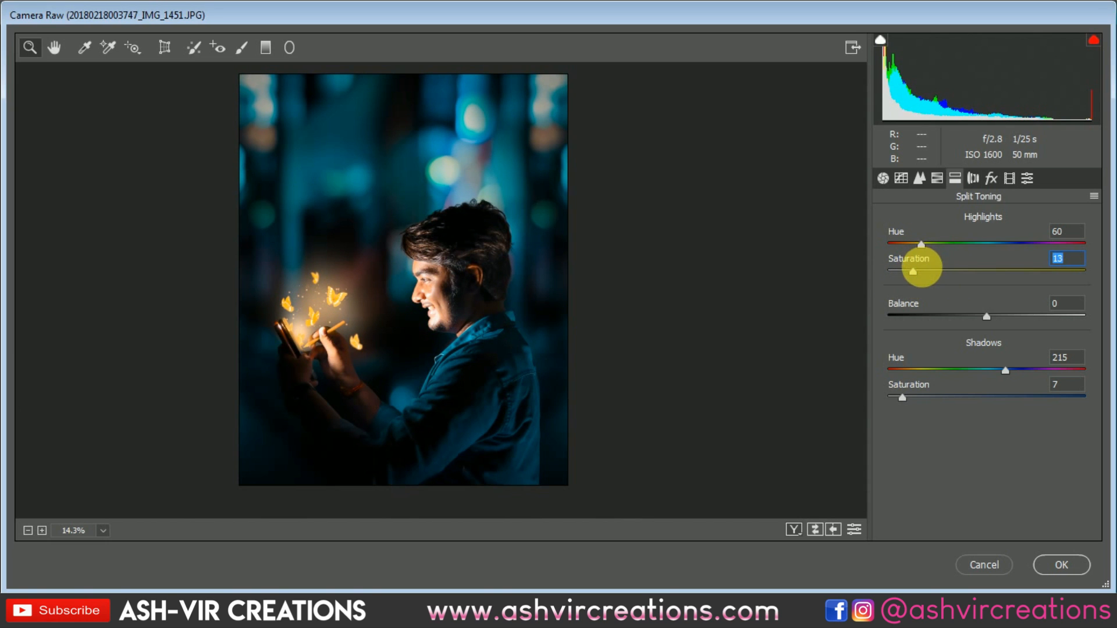
click(391, 290)
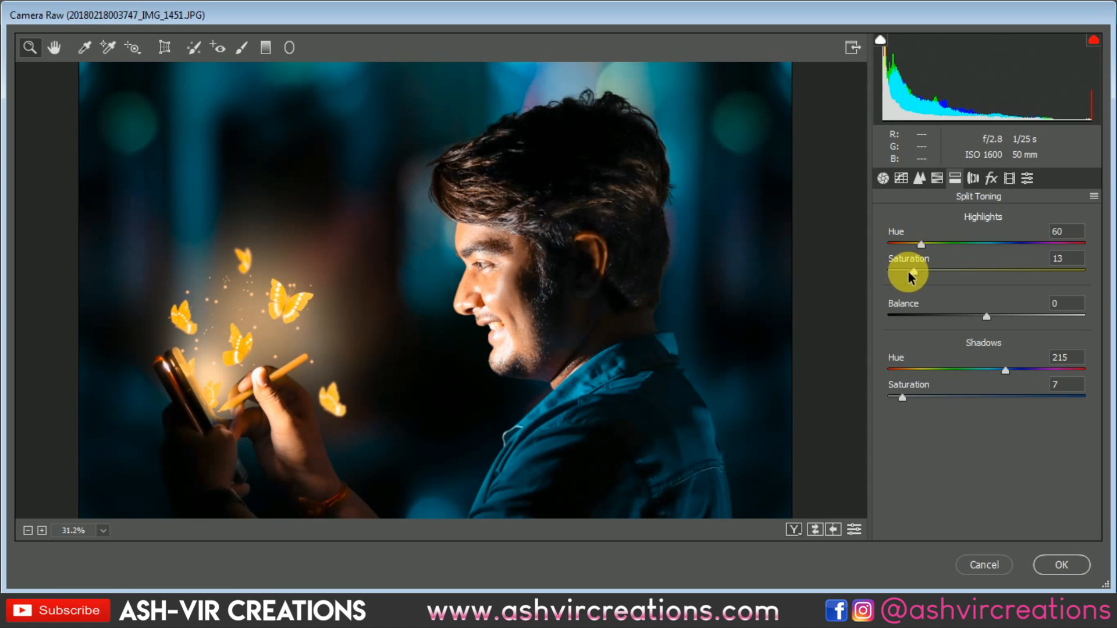
drag(911, 271, 813, 280)
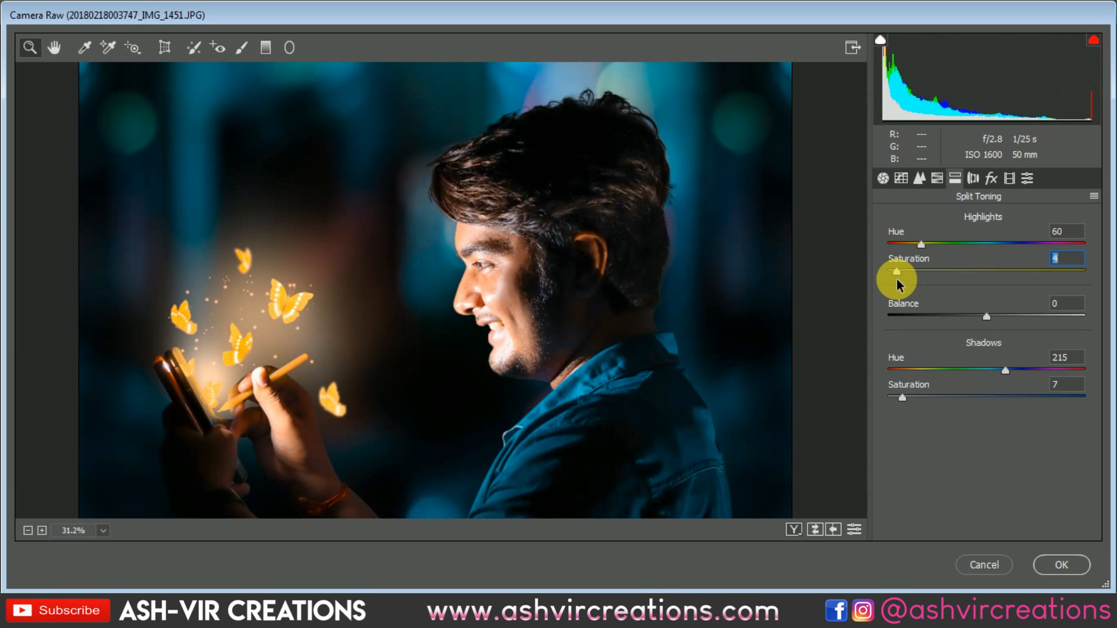
Raise Shadows to +14 and Whites to +8 in the basic adjustments.
drag(556, 339, 513, 307)
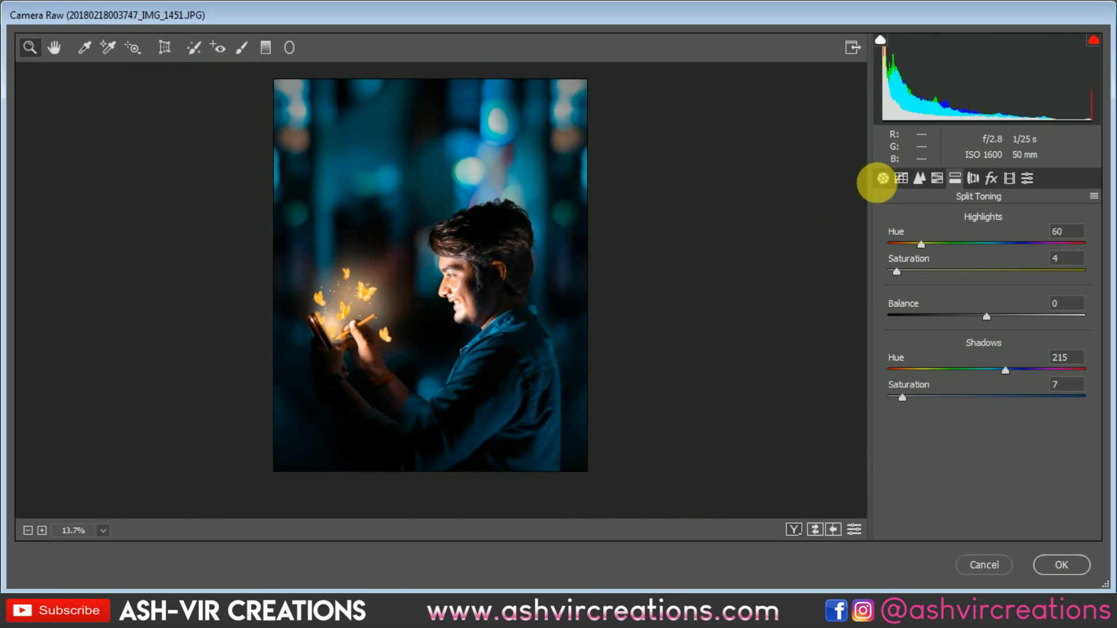
click(883, 178)
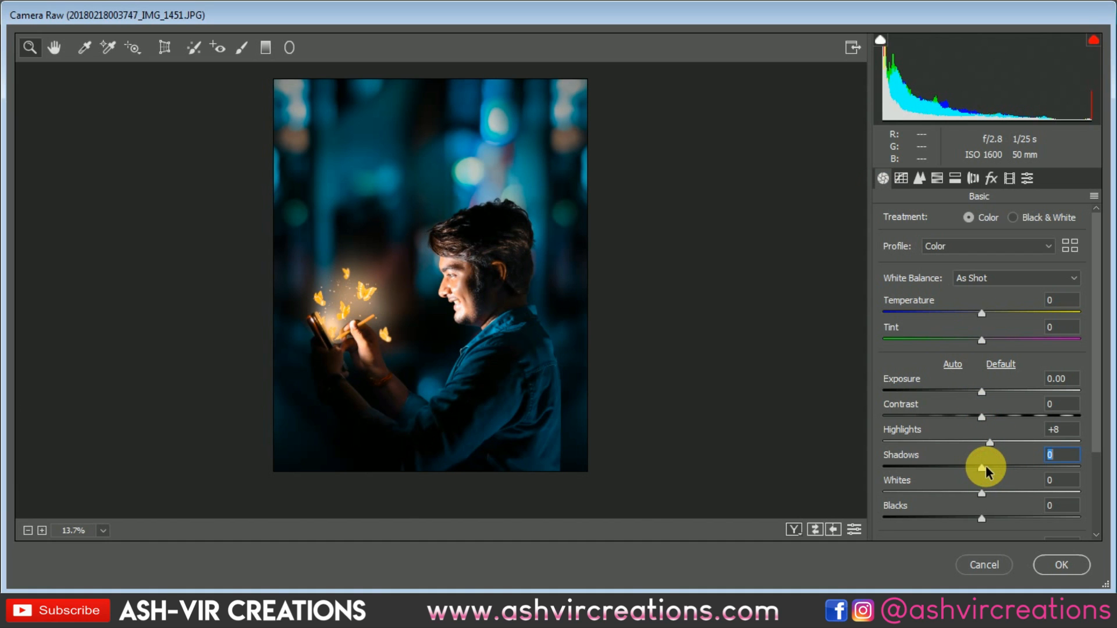
mouse_move(986, 472)
mouse_down()
mouse_move(1022, 469)
mouse_move(994, 476)
mouse_up()
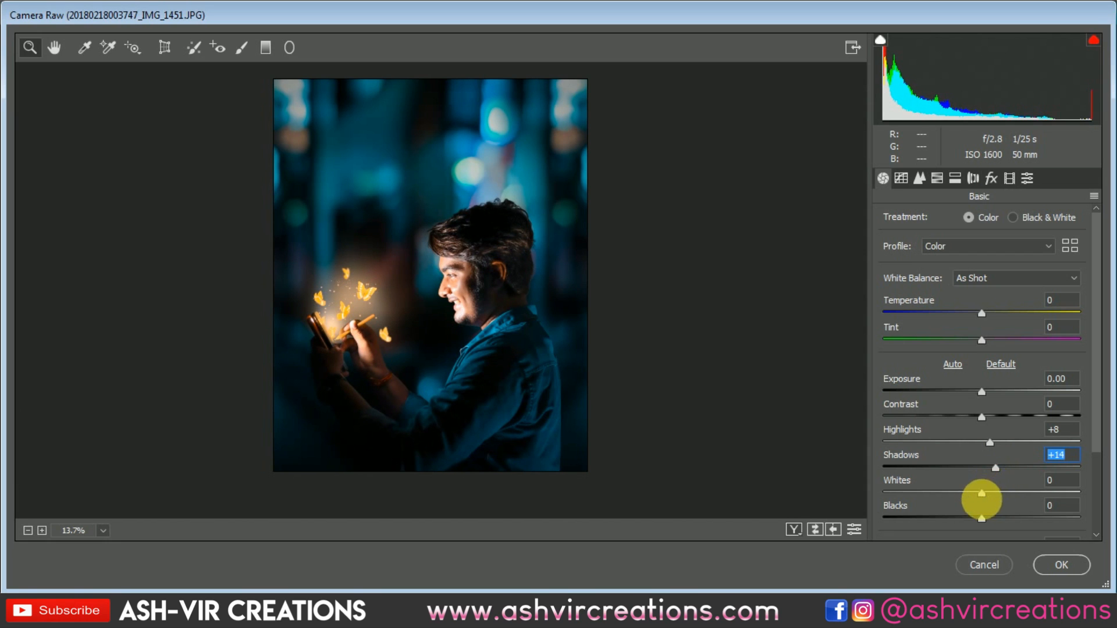
drag(972, 518, 997, 523)
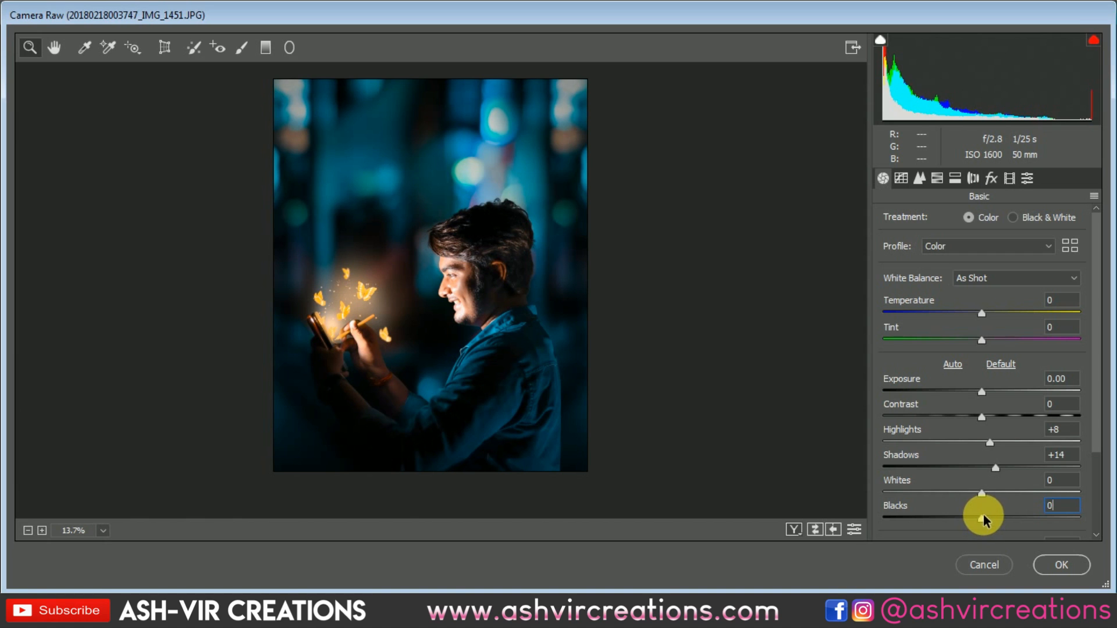
mouse_move(986, 493)
mouse_down()
mouse_move(1059, 493)
mouse_move(993, 493)
mouse_up()
Set Clarity to +12 and Vibrance to +8 in the basic adjustments, and check the effect on the man and butterflies.
drag(1093, 436, 1099, 523)
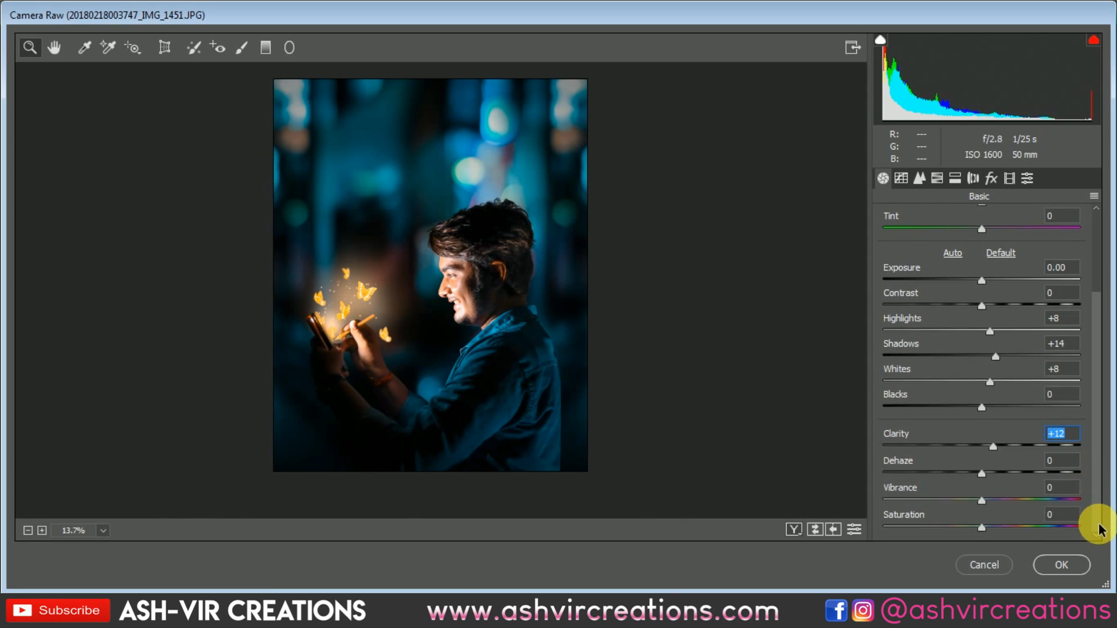
click(989, 500)
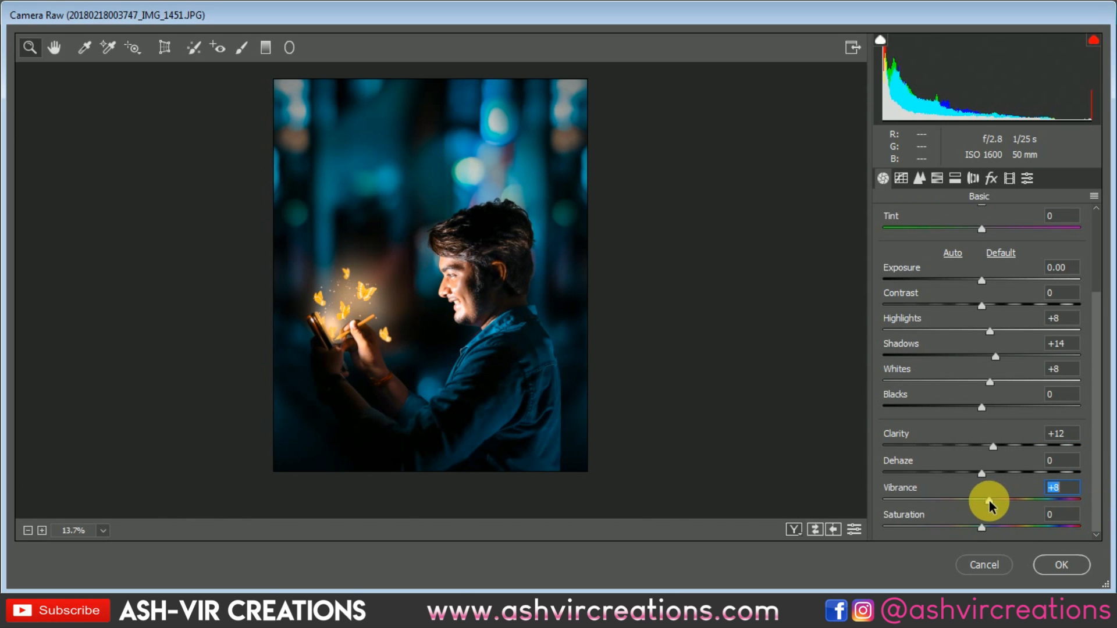
drag(524, 314, 563, 432)
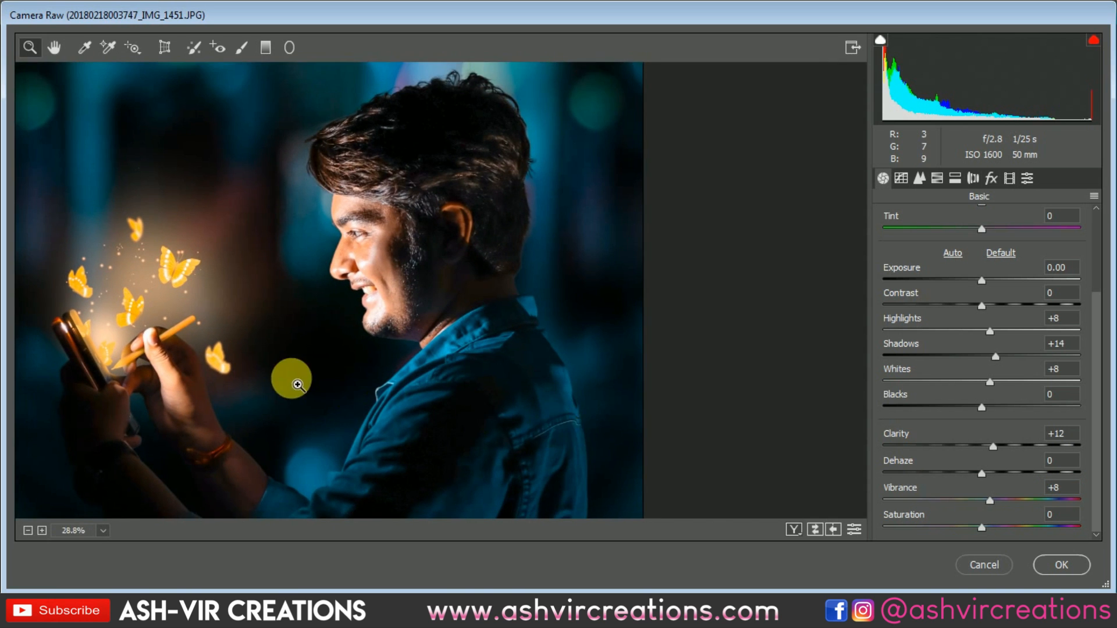
drag(297, 384, 426, 374)
drag(534, 289, 499, 279)
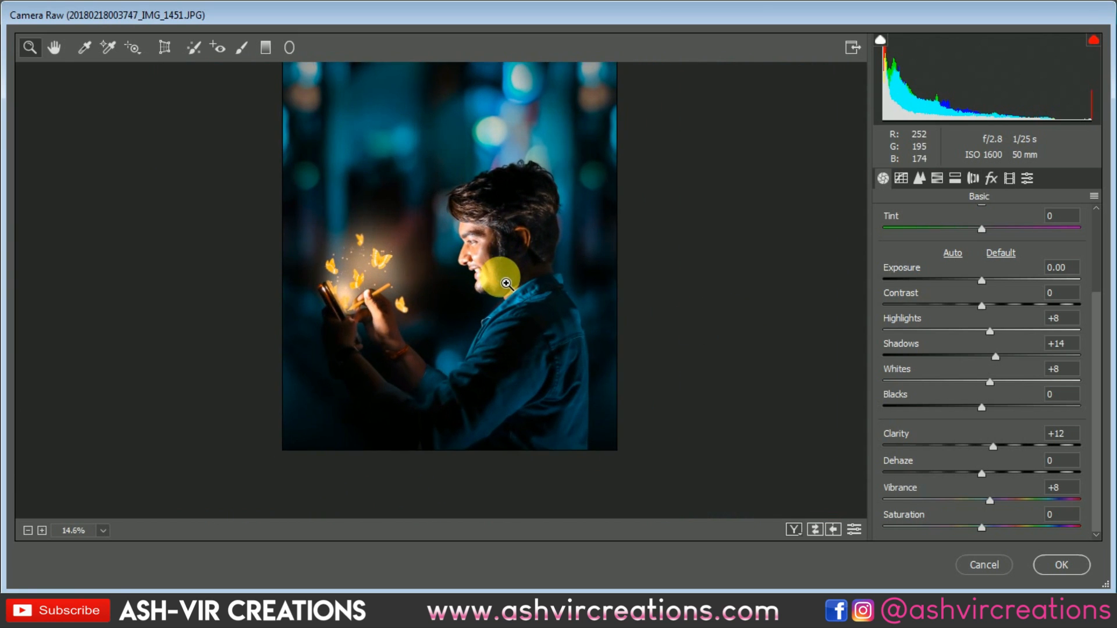
Add grain with Amount 10 to the photo and check its texture close up.
click(938, 178)
click(937, 178)
click(973, 178)
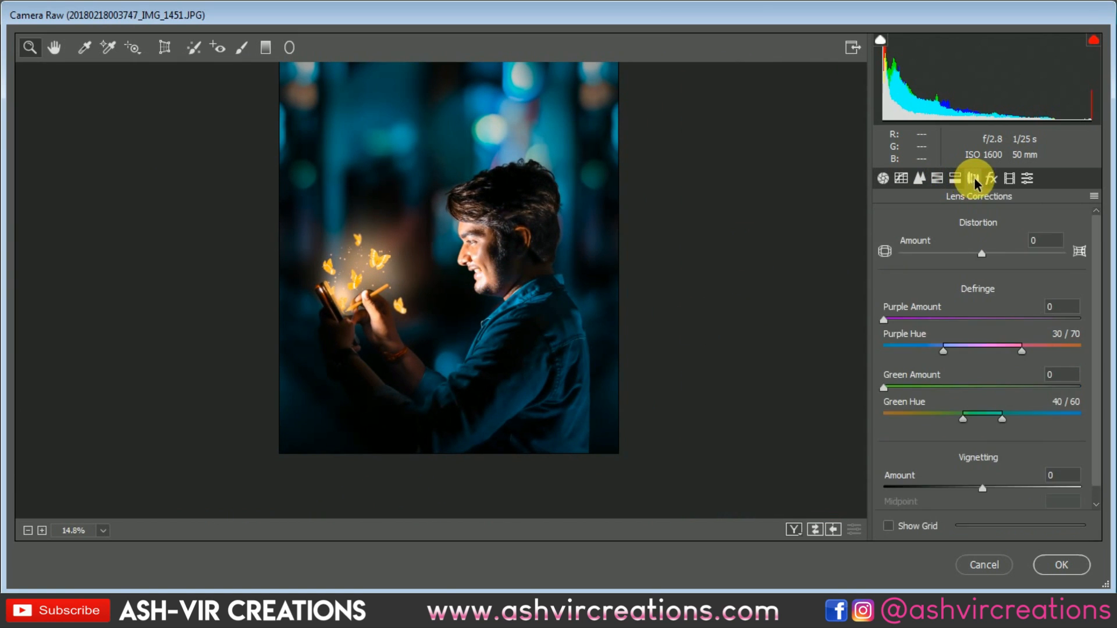
click(957, 178)
click(975, 179)
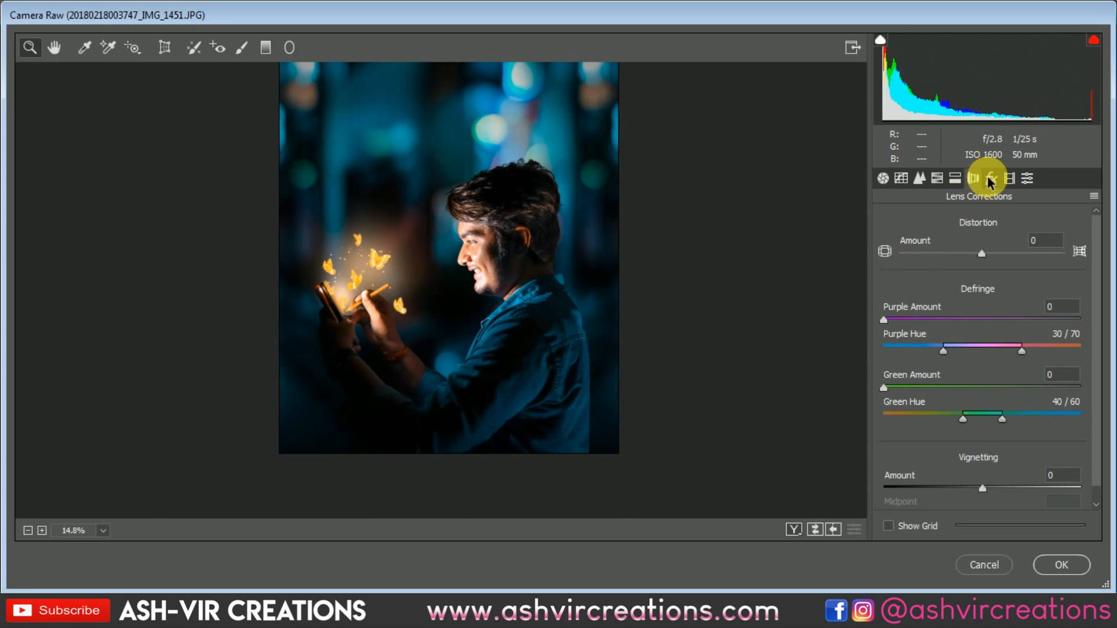
click(990, 181)
click(914, 249)
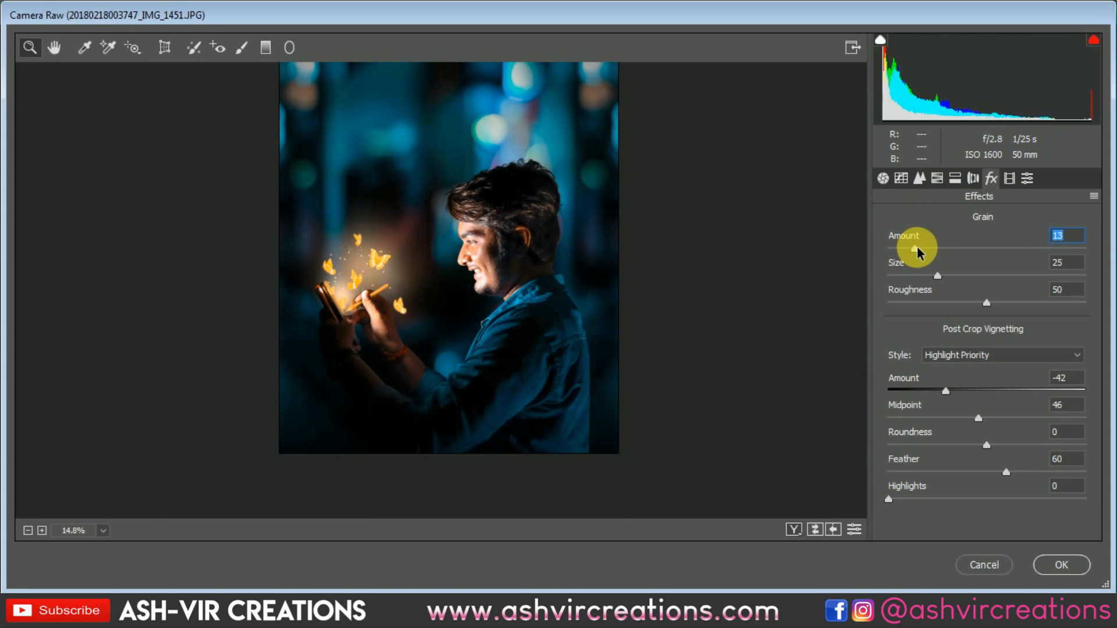
click(425, 271)
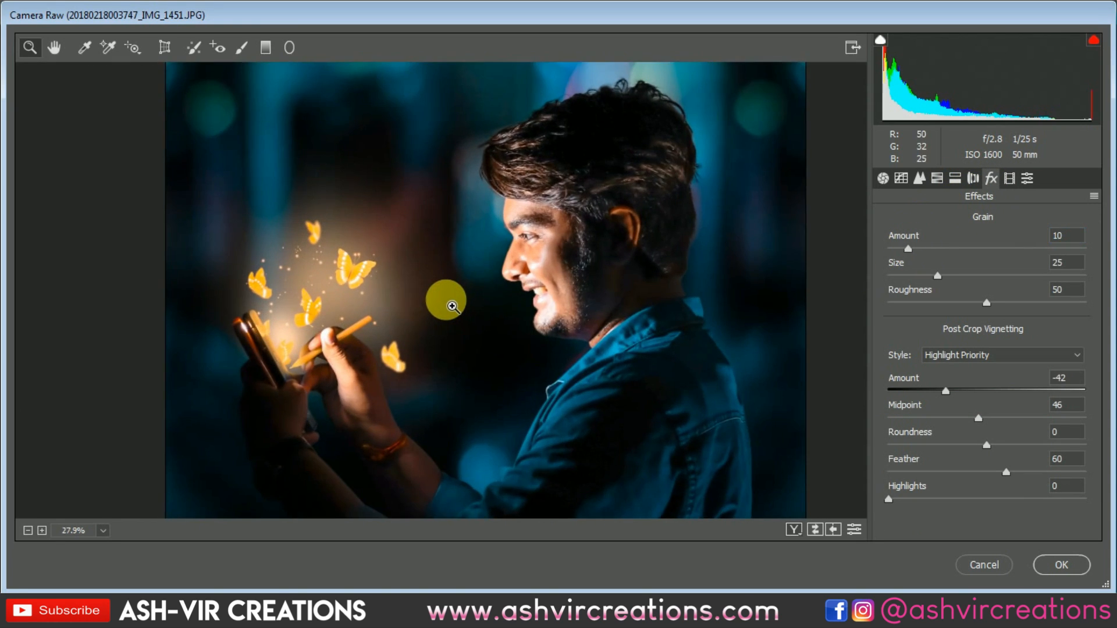
alt+click(704, 337)
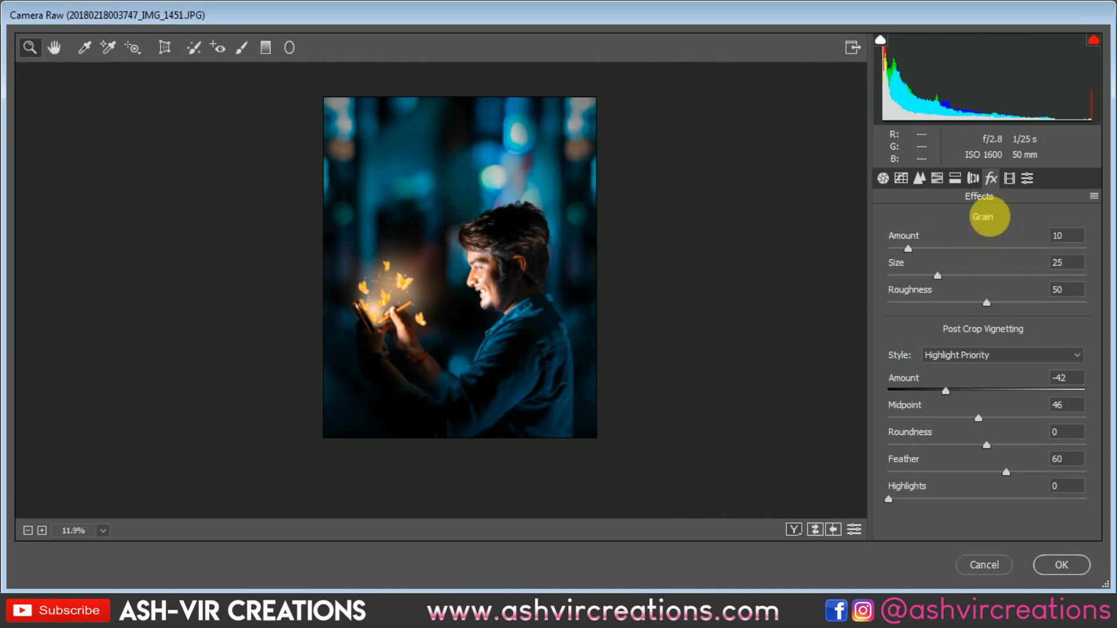
Add an anchor point at Input 64, Output 65 on the RGB point tone curve.
click(901, 178)
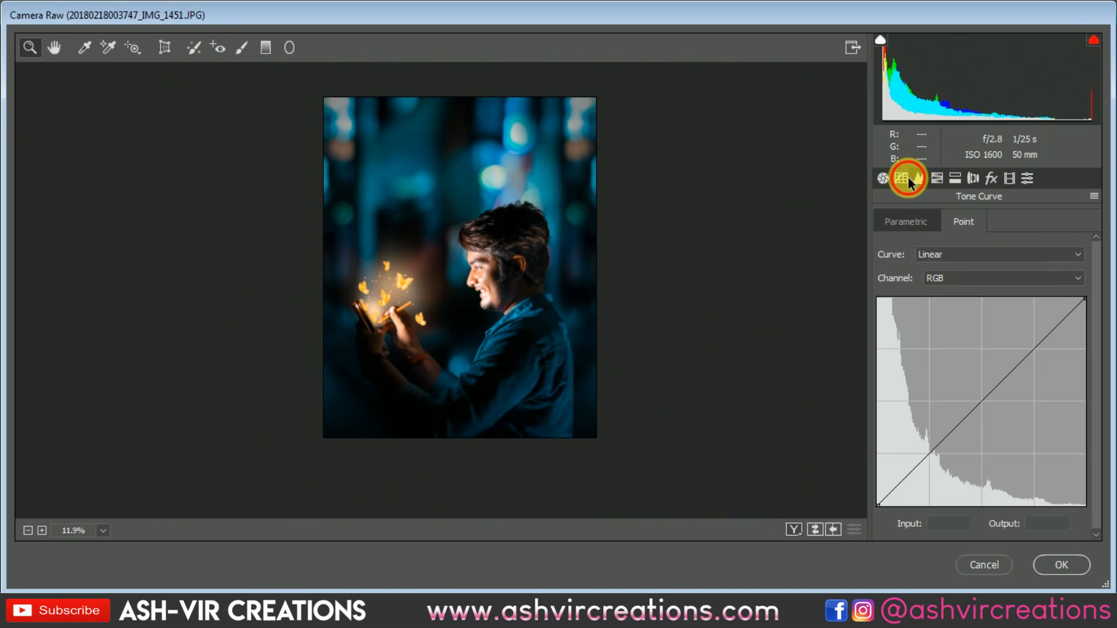
click(930, 455)
drag(939, 464, 936, 457)
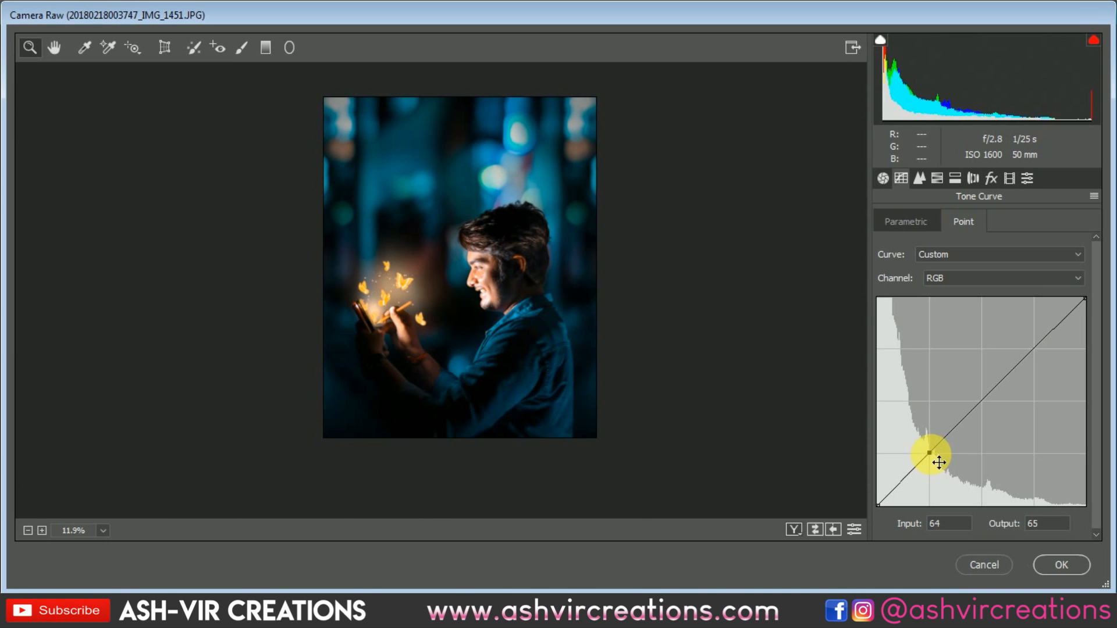
Lift the black point of the RGB tone curve to Output 7 and apply the Camera Raw adjustments.
drag(878, 504, 882, 506)
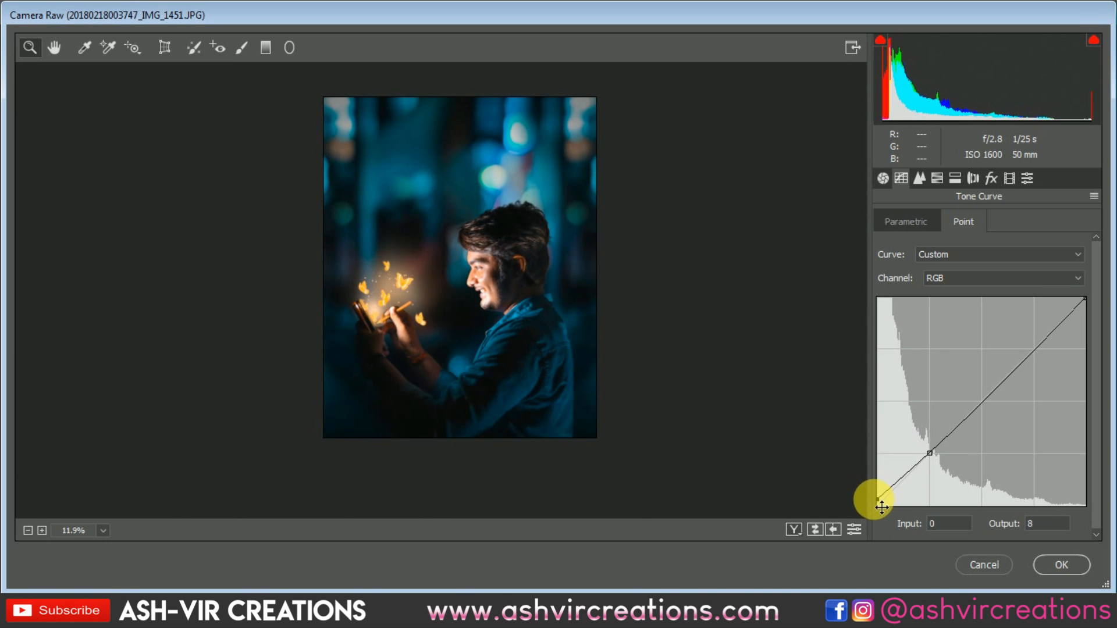
click(532, 416)
drag(533, 416, 516, 378)
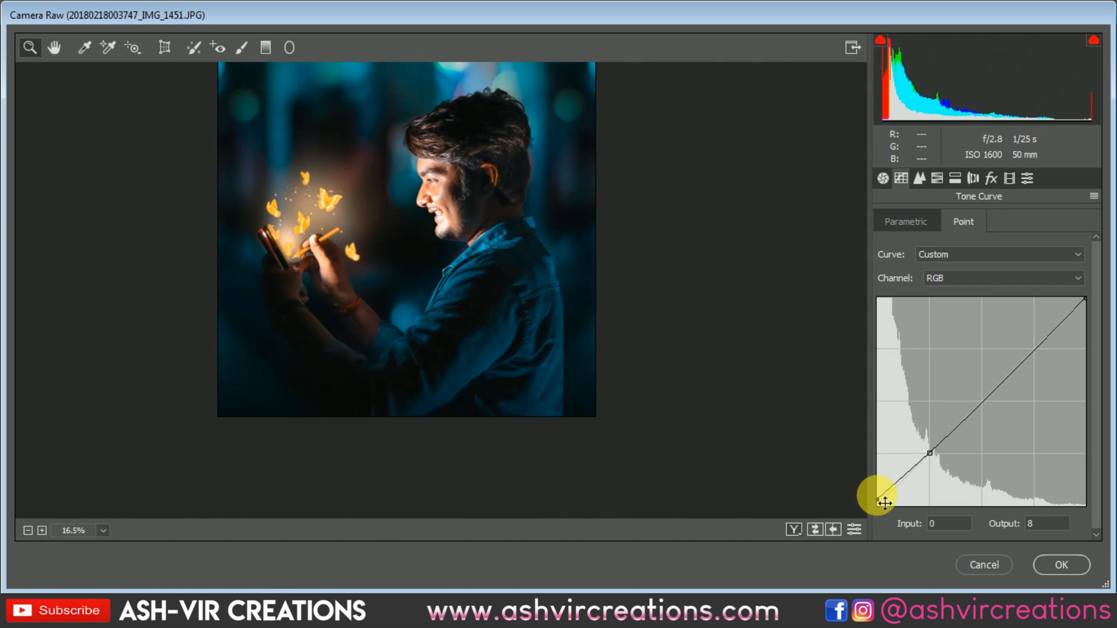
drag(885, 504, 884, 553)
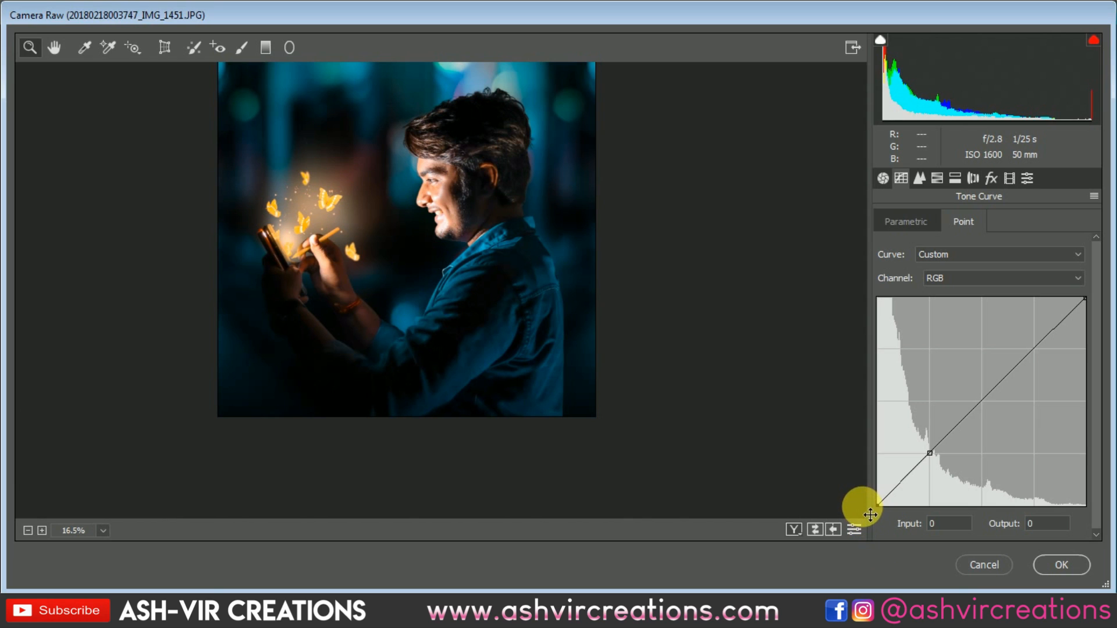
drag(870, 514, 869, 506)
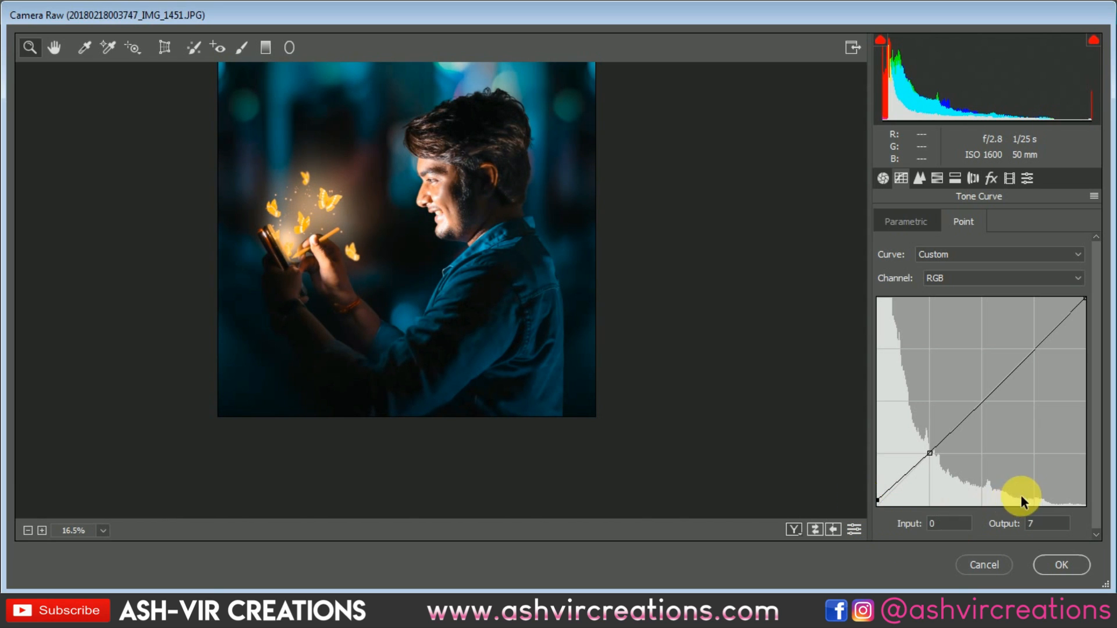
click(1060, 565)
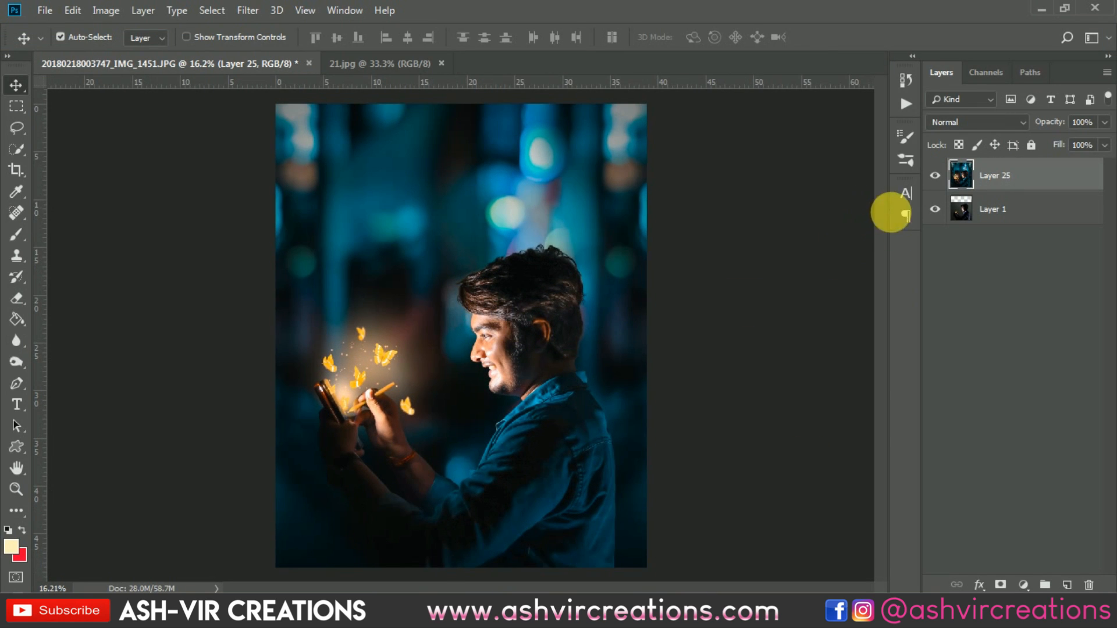
Compare the finished composite with the original photo by repeatedly hiding and showing Layer 25, both at full view and close up.
click(938, 178)
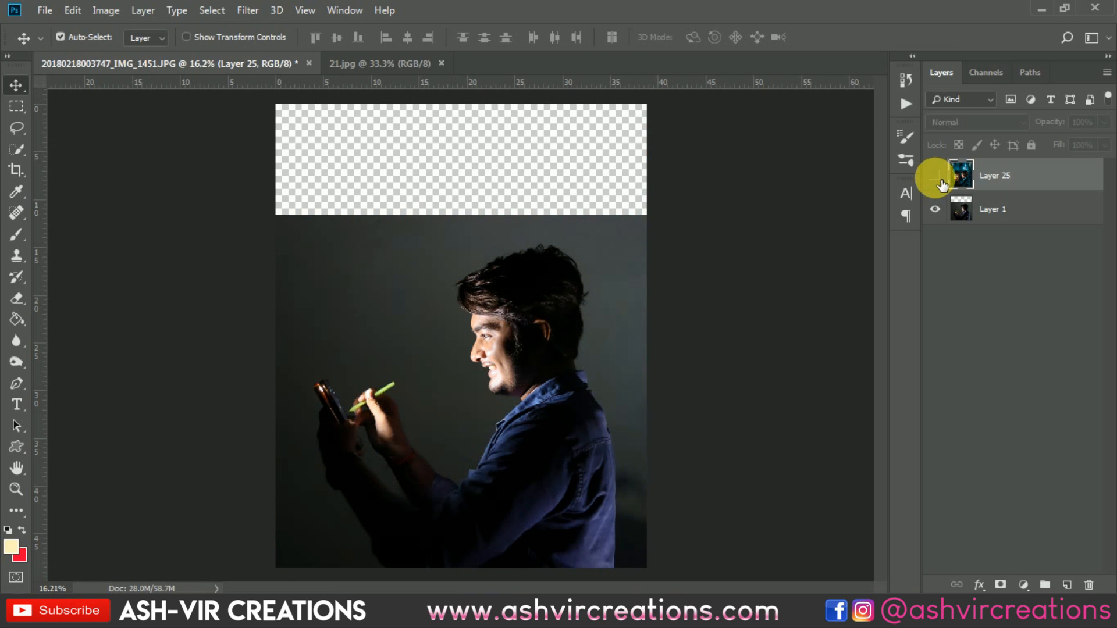
click(936, 176)
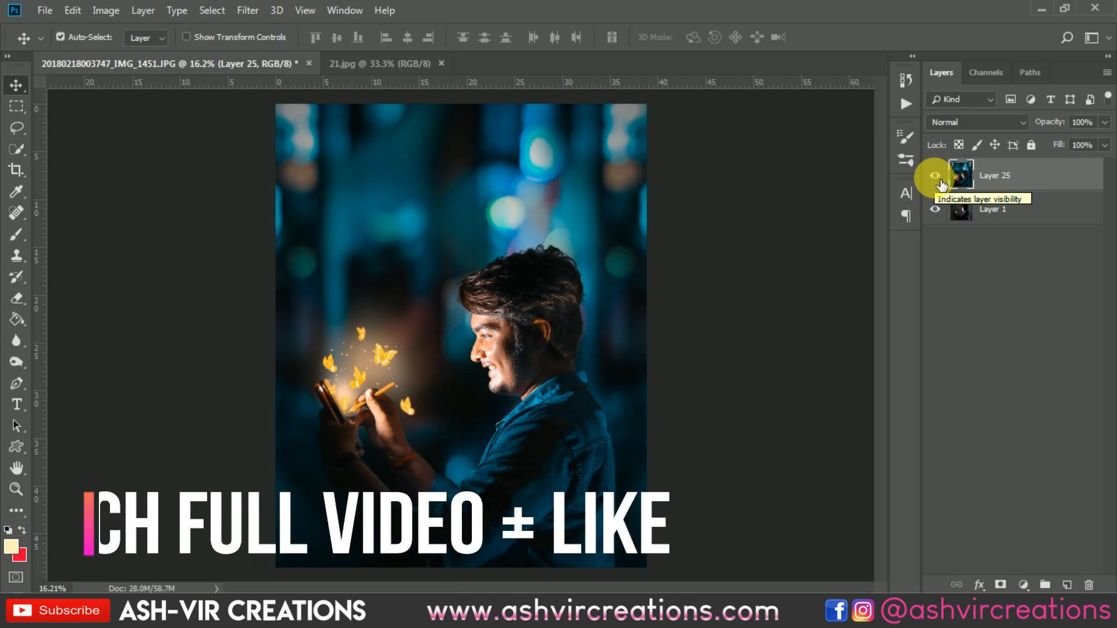
click(939, 180)
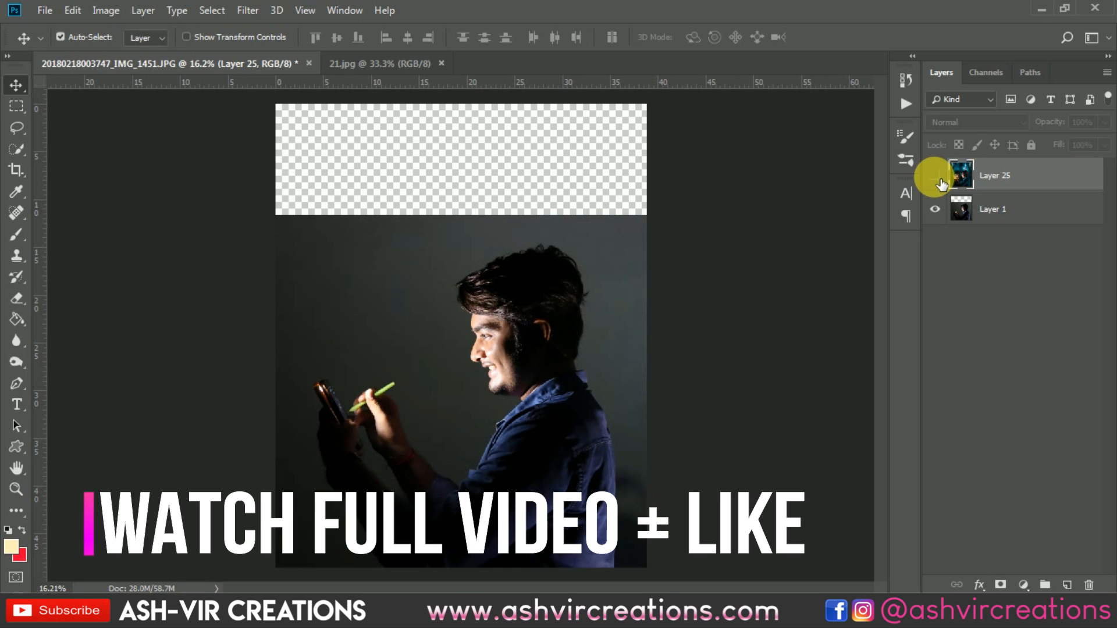
click(935, 176)
scroll(617, 302, down, 1)
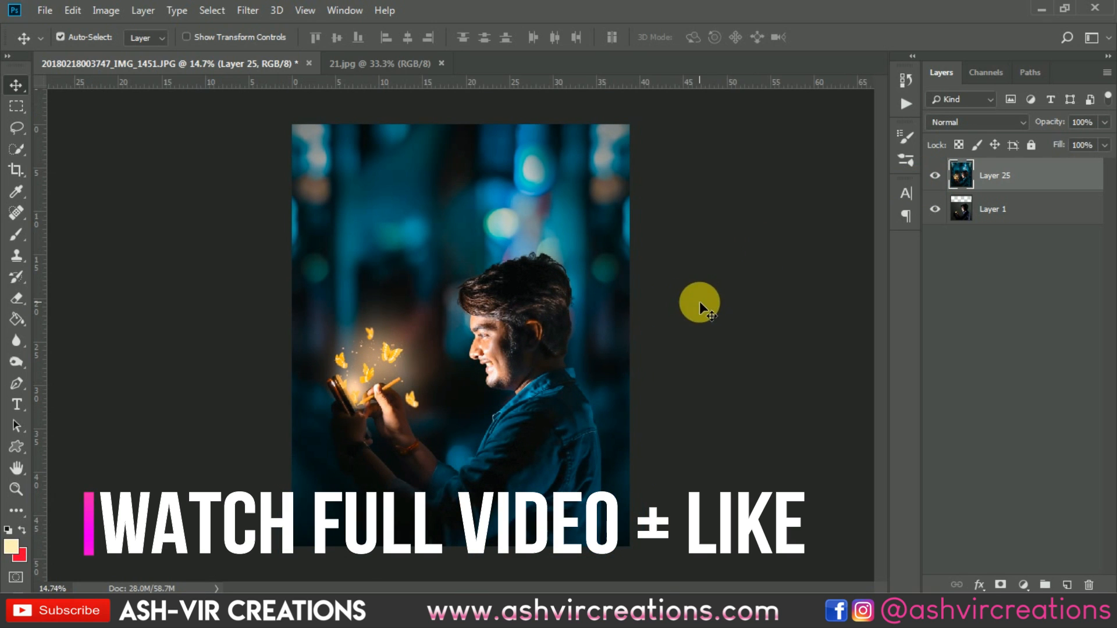
click(936, 176)
click(935, 176)
click(935, 177)
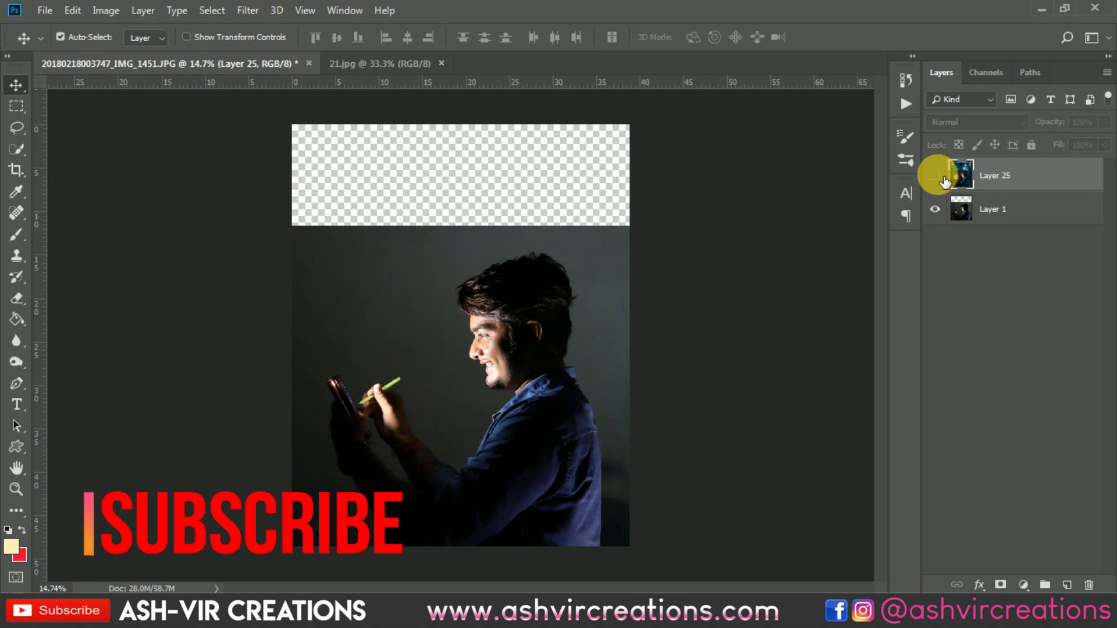
click(935, 176)
scroll(395, 427, up, 3)
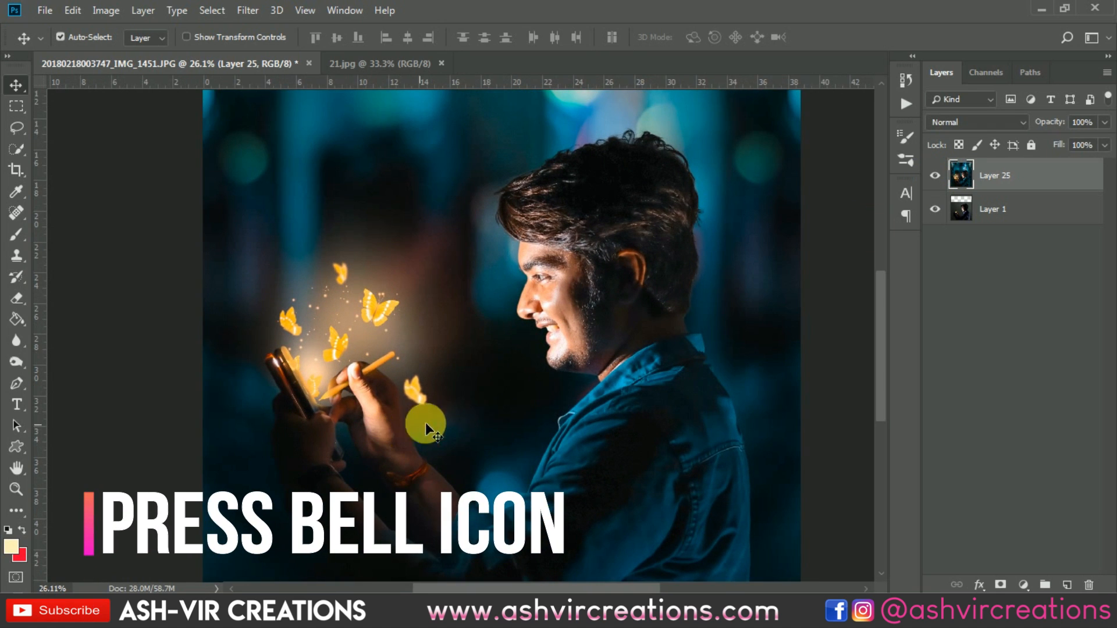
click(941, 178)
click(941, 177)
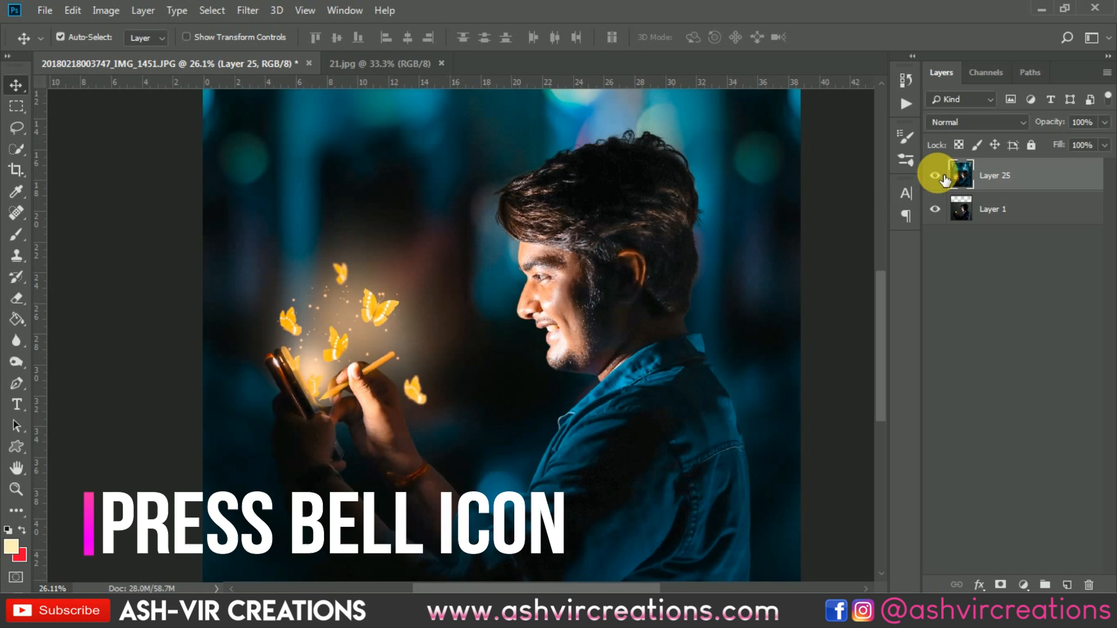
drag(638, 355, 679, 270)
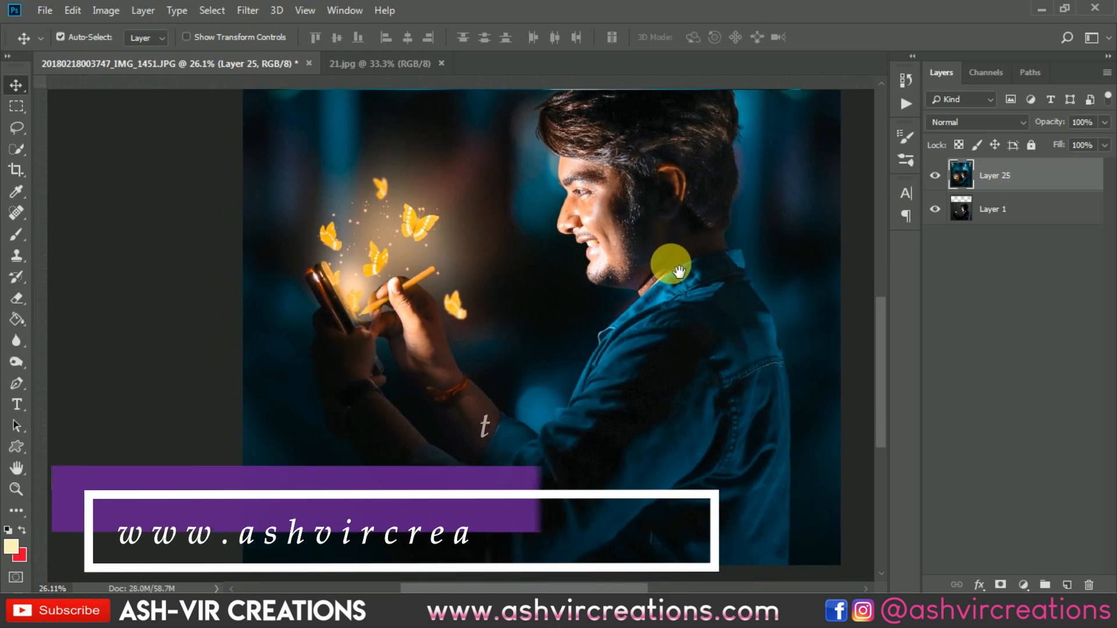
click(935, 178)
click(936, 178)
click(935, 177)
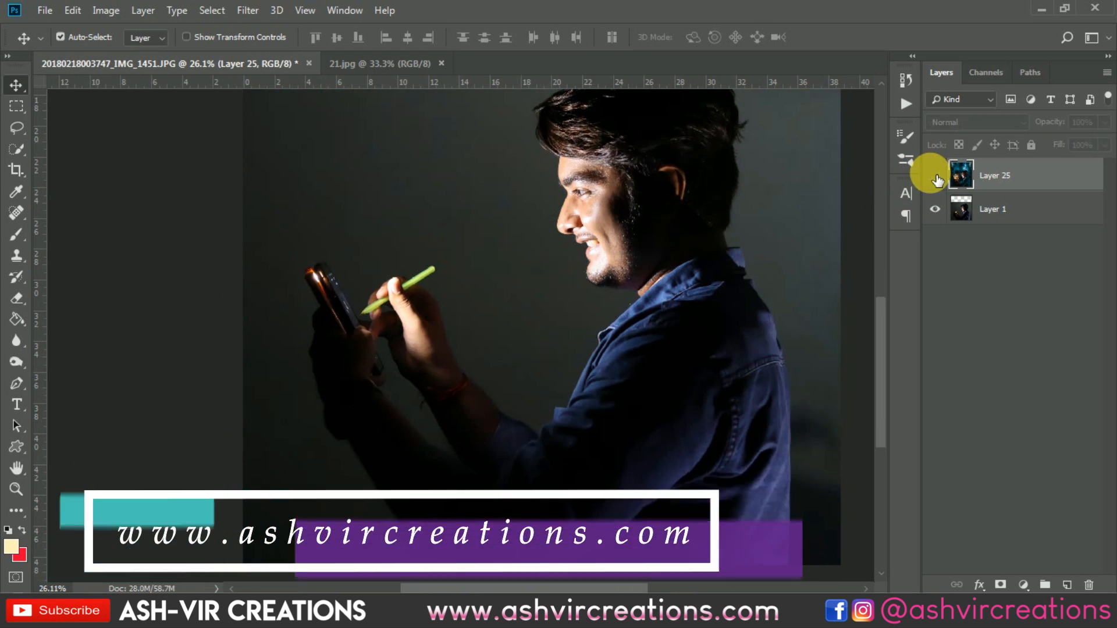
click(936, 177)
click(935, 178)
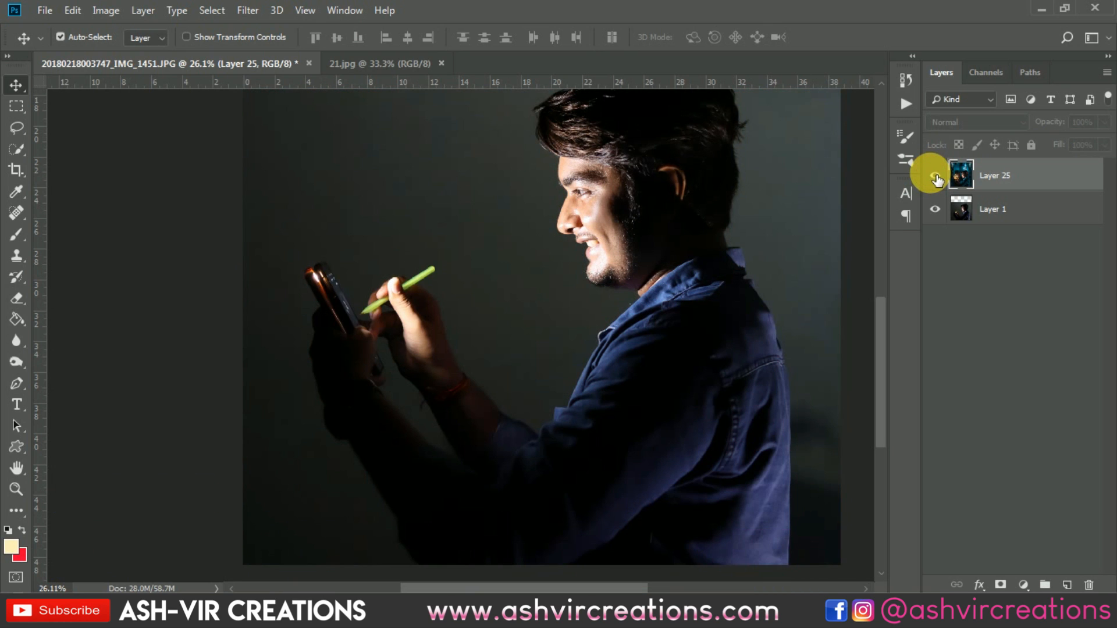
click(935, 177)
click(935, 177)
click(935, 177)
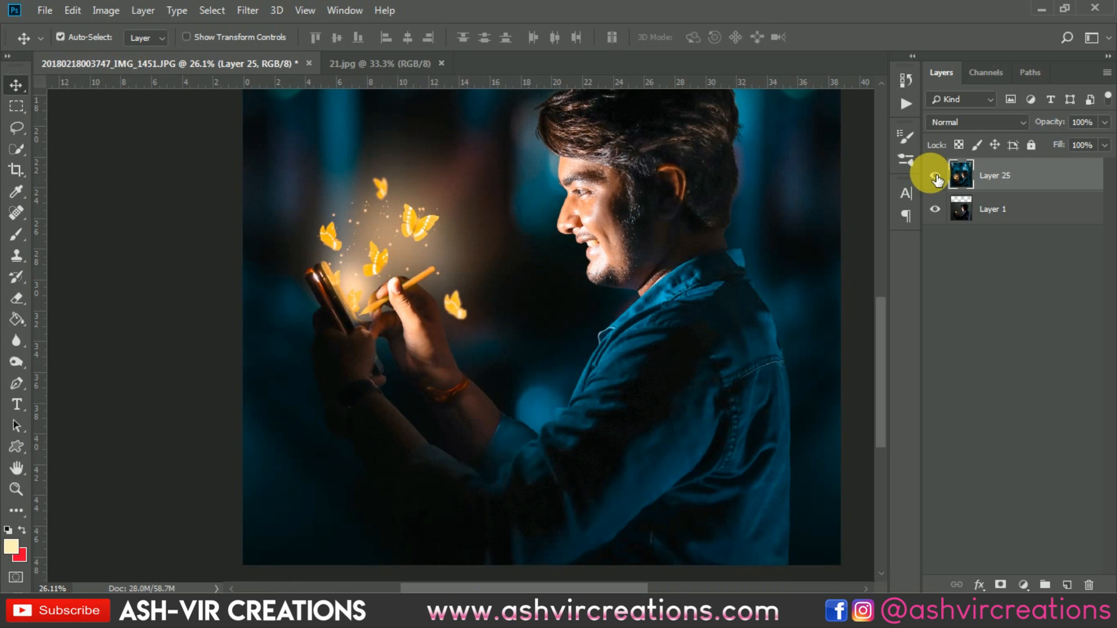
click(935, 178)
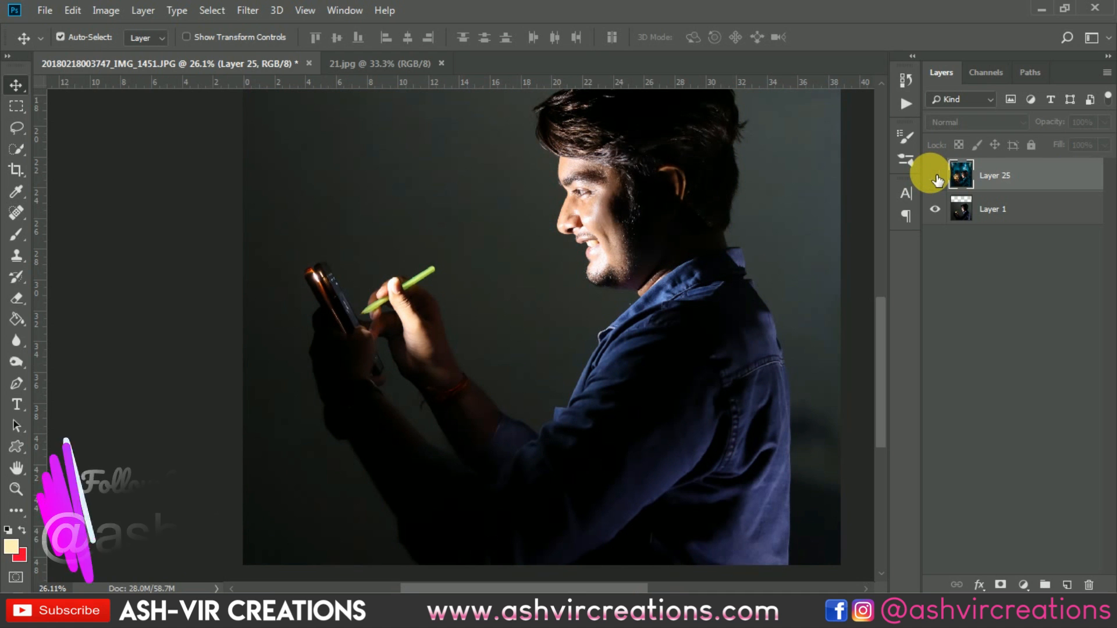
click(935, 178)
click(936, 177)
click(935, 178)
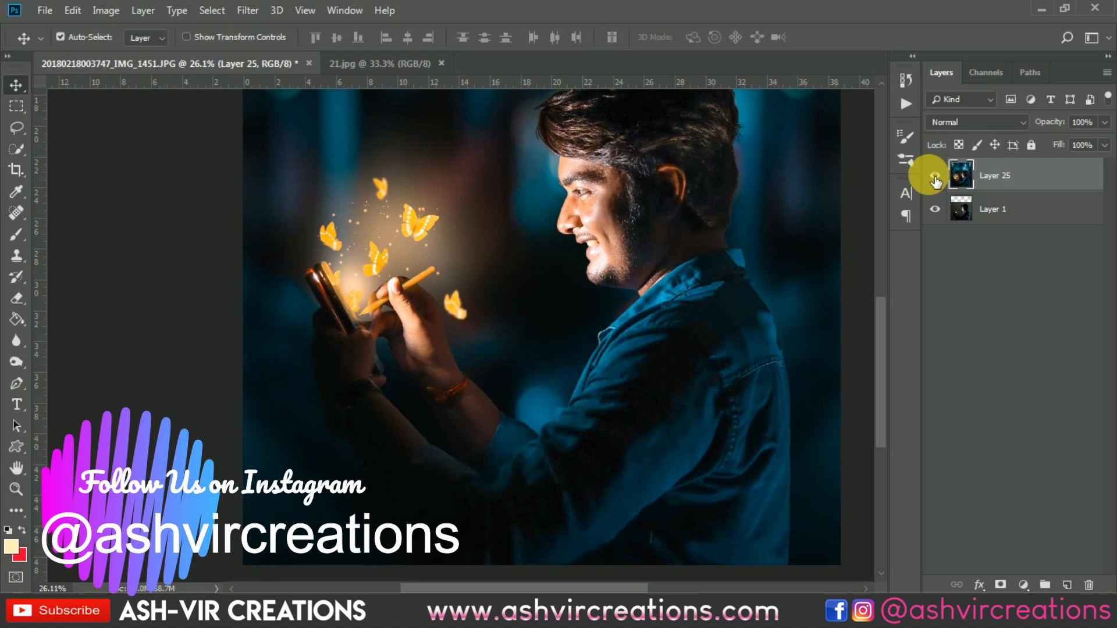
key(ctrl+0)
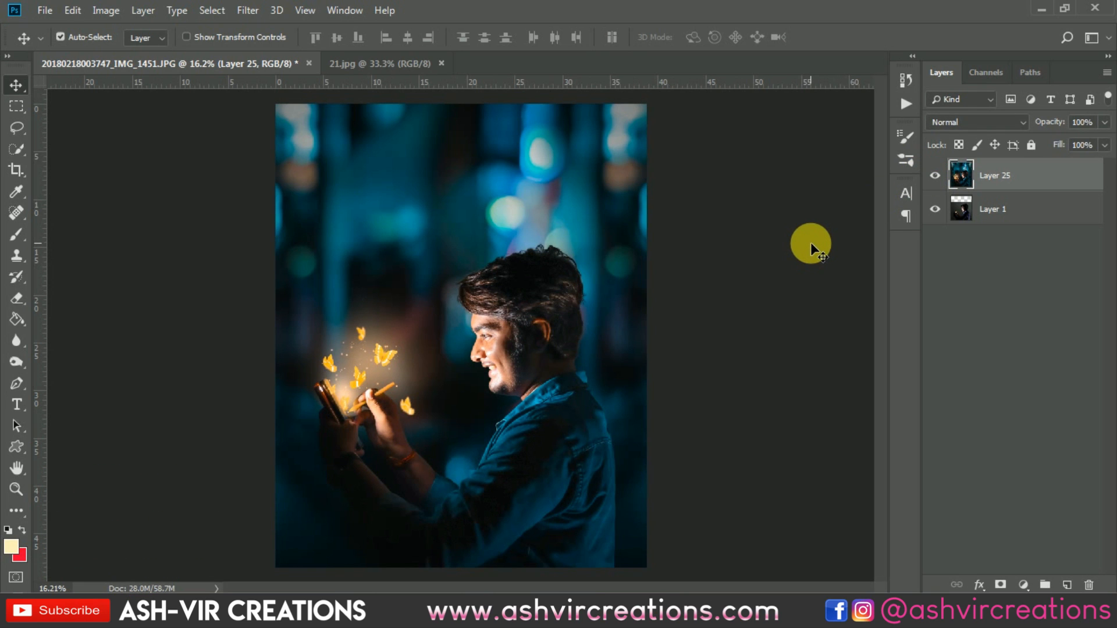
scroll(681, 459, up, 2)
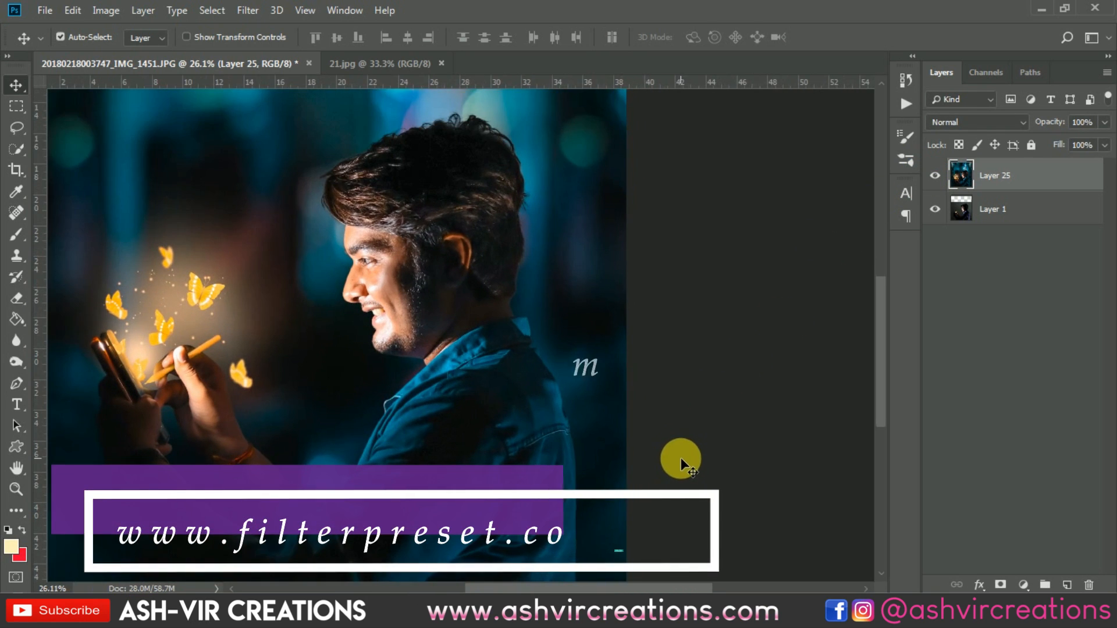
scroll(679, 452, down, 2)
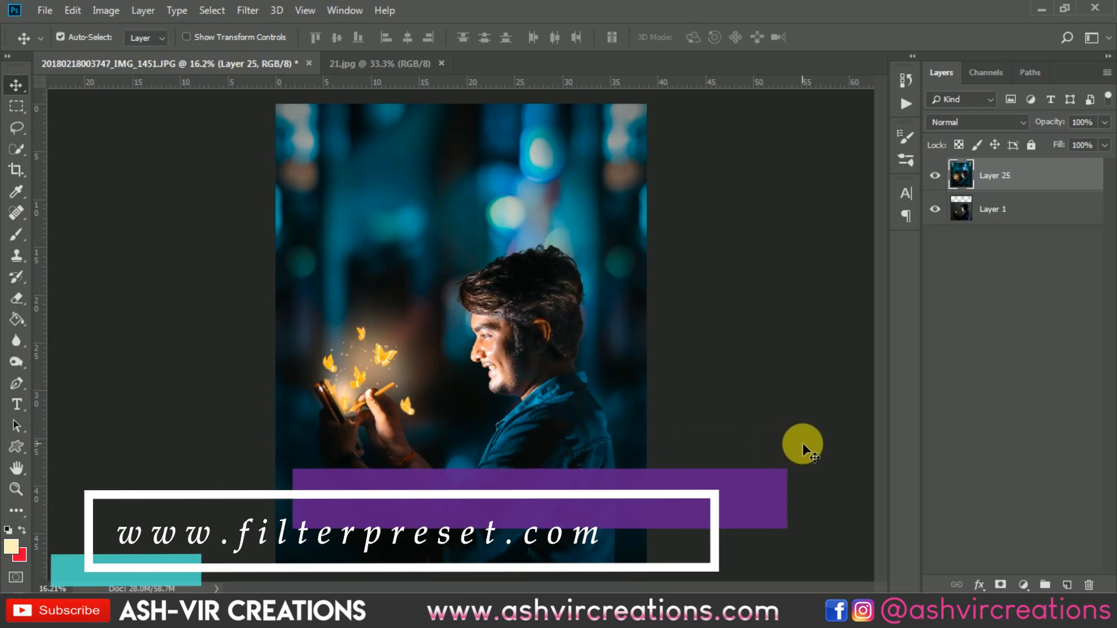
scroll(491, 480, up, 5)
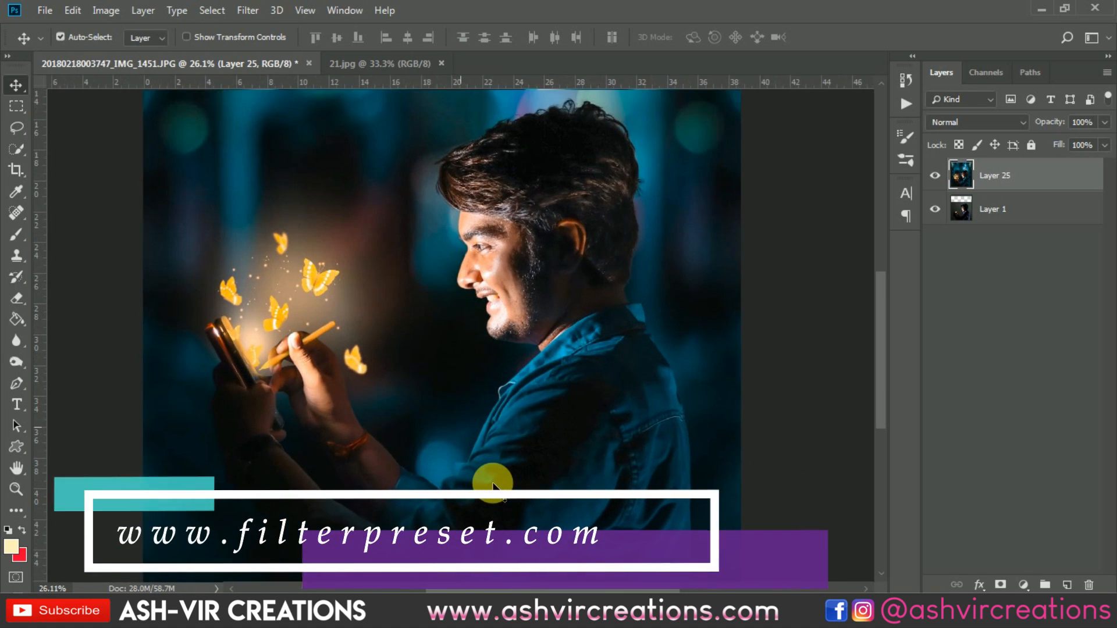
scroll(818, 317, down, 5)
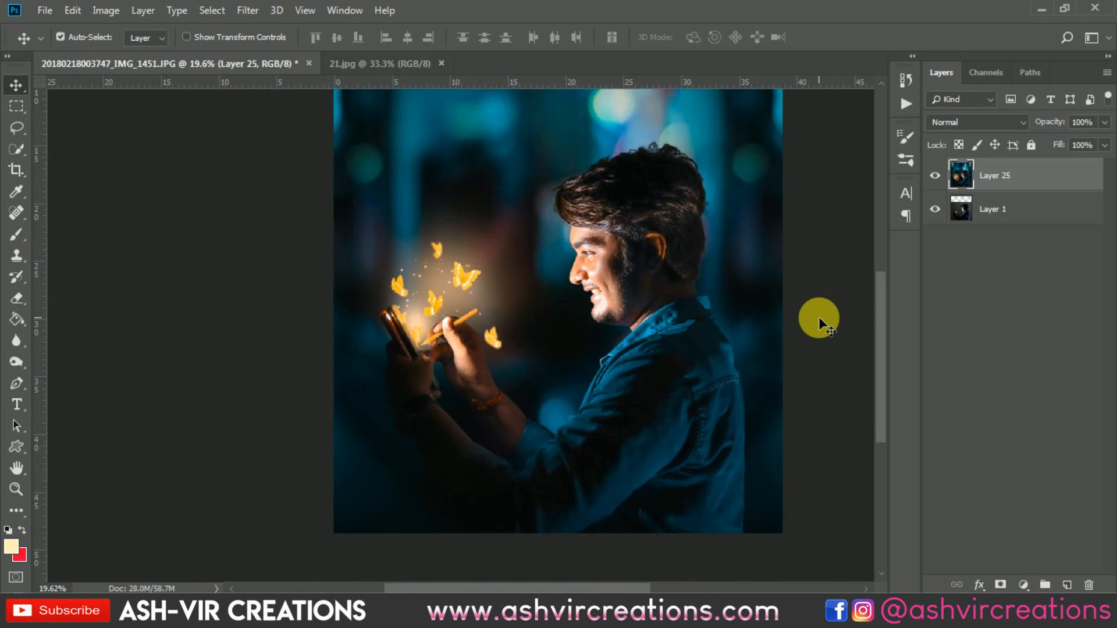